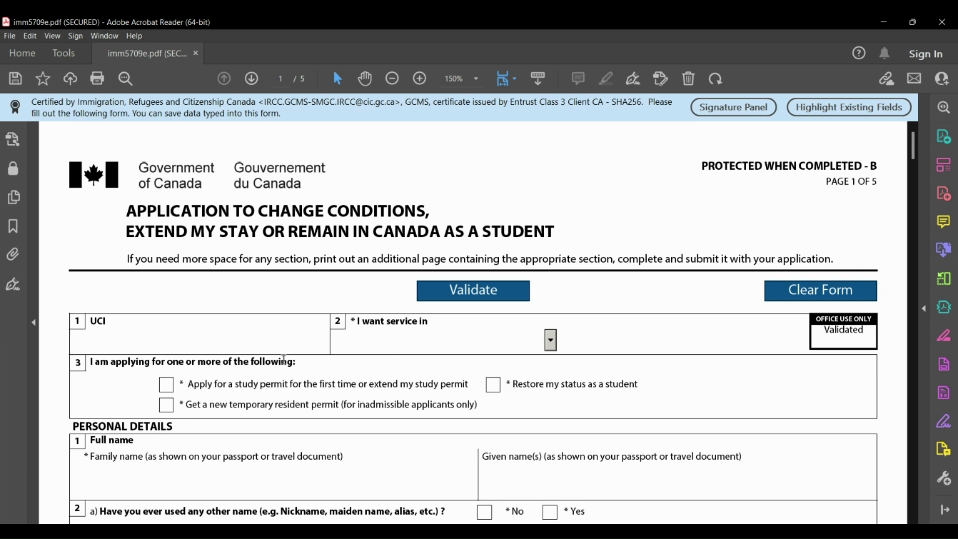
Request service in English and tick 'Apply for a study permit'.
{"action": "scroll", "coordinate": [281, 359], "scroll_direction": "down", "scroll_amount": 2}
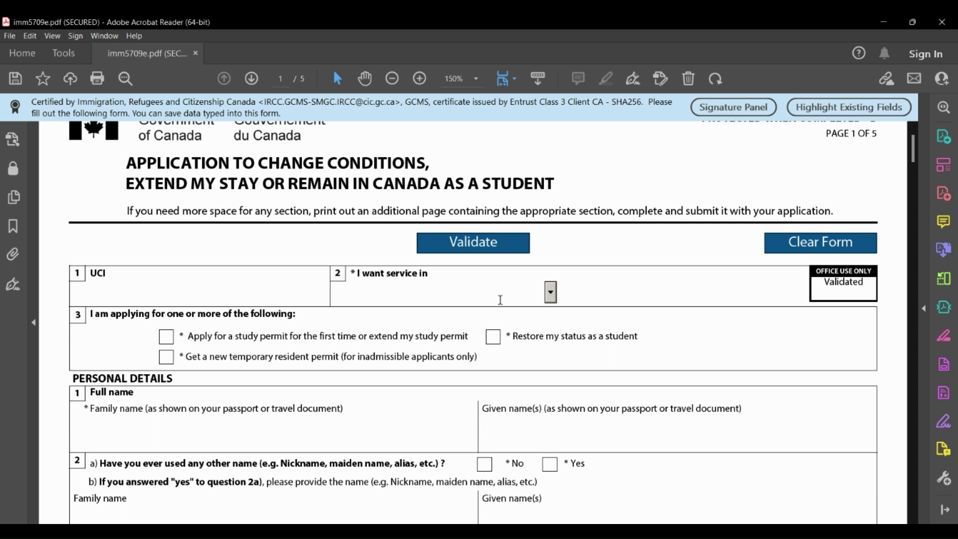
{"action": "left_click", "coordinate": [550, 294]}
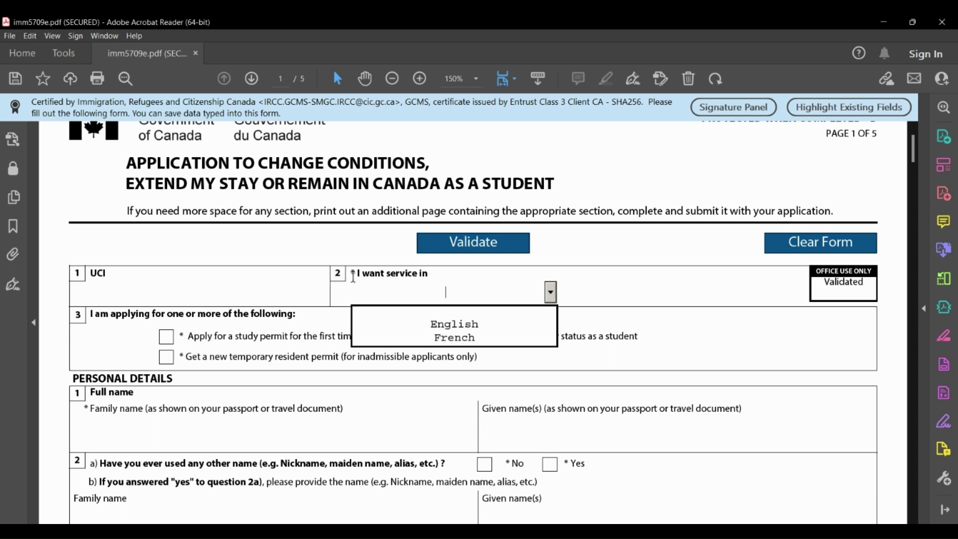
{"action": "left_click", "coordinate": [469, 329]}
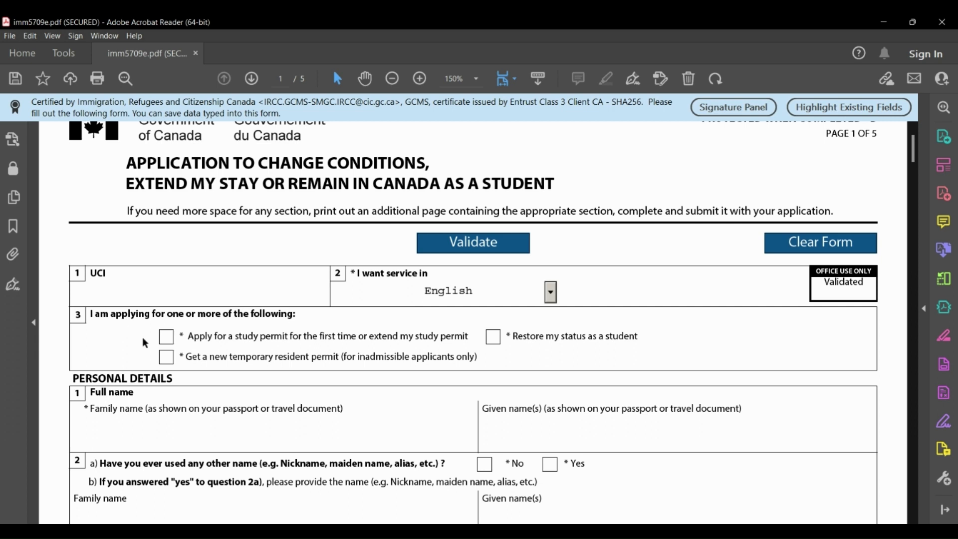
{"action": "left_click", "coordinate": [165, 343]}
{"action": "scroll", "coordinate": [295, 442], "scroll_direction": "down", "scroll_amount": 3}
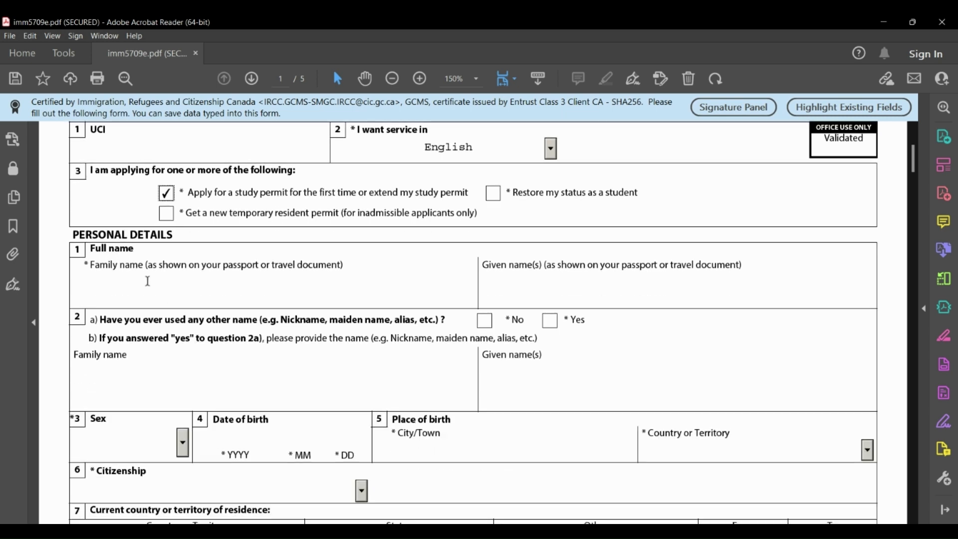
Enter the applicant's family name and given name, and answer No to question 2a on other names used.
{"action": "left_click", "coordinate": [98, 284]}
{"action": "key", "text": "Tab"}
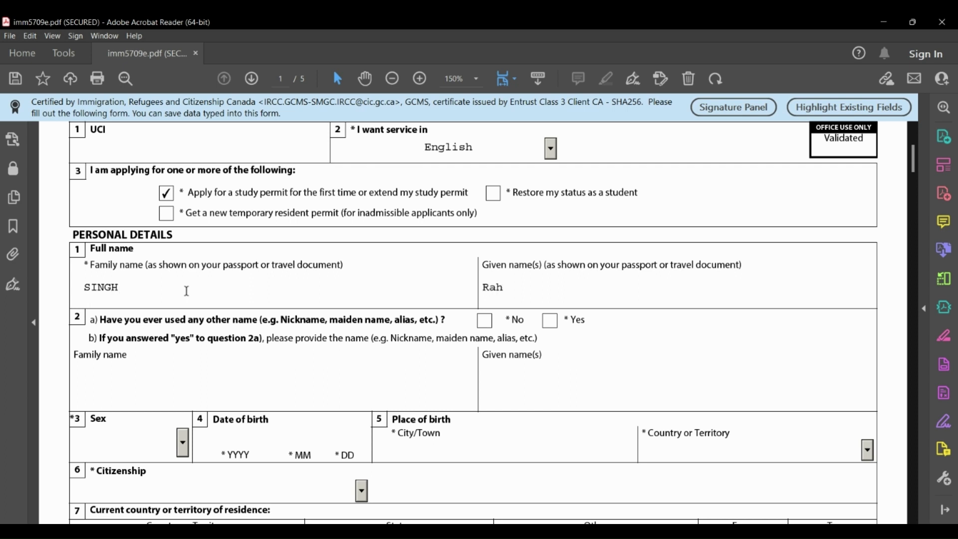
{"action": "left_click_drag", "start_coordinate": [487, 266], "coordinate": [587, 267]}
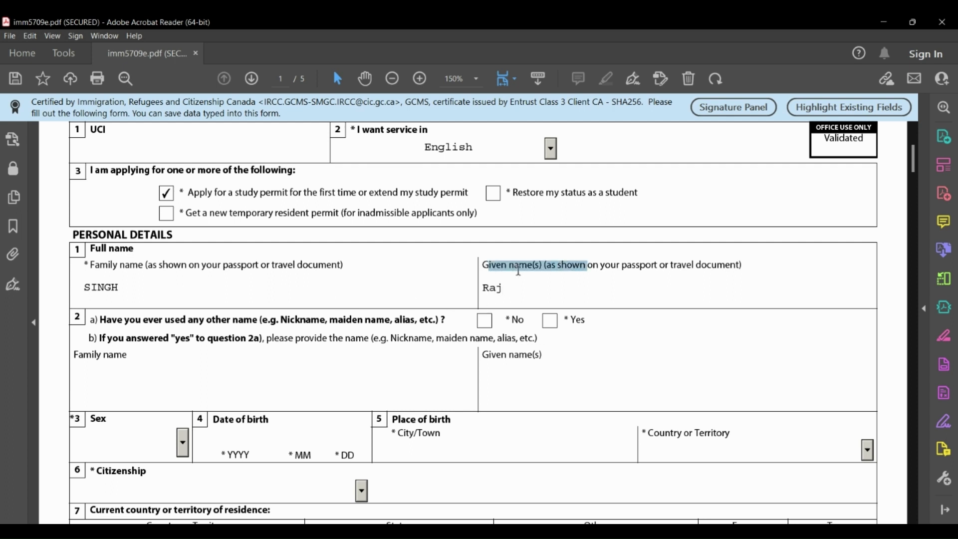
{"action": "left_click", "coordinate": [507, 292]}
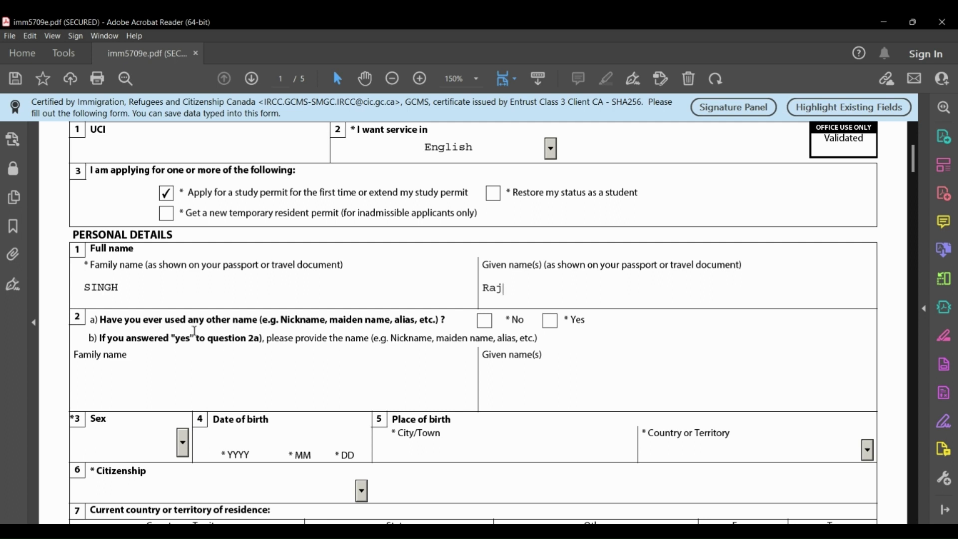
{"action": "left_click", "coordinate": [485, 322]}
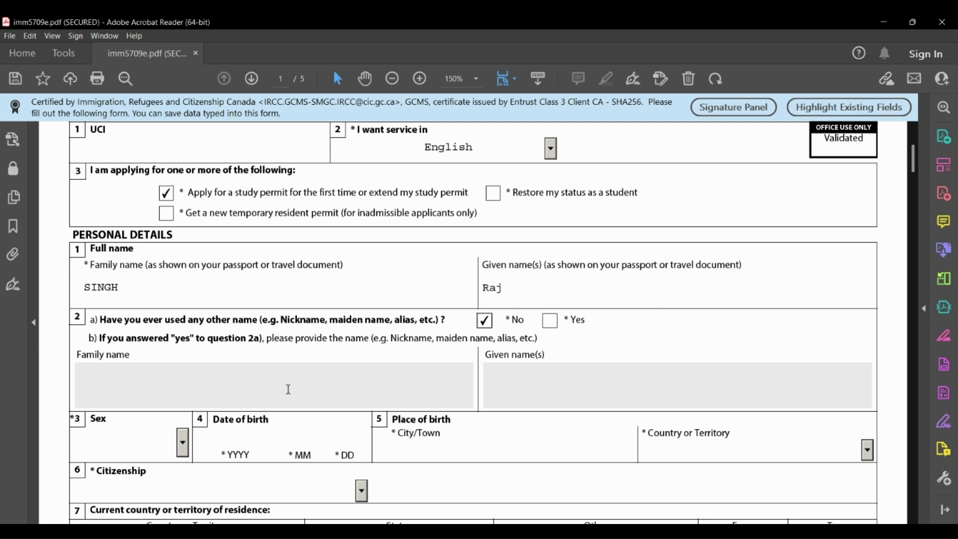
{"action": "scroll", "coordinate": [288, 389], "scroll_direction": "down", "scroll_amount": 3}
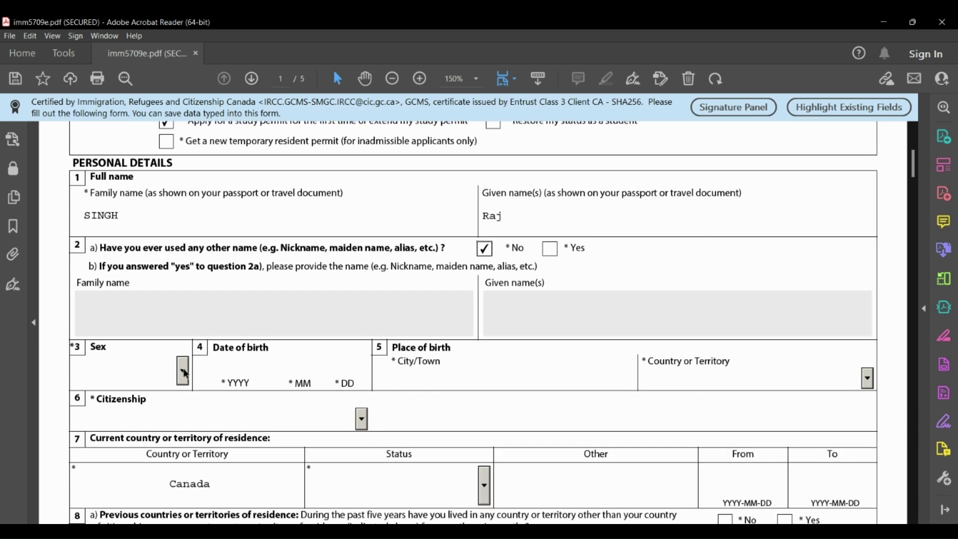
{"action": "left_click", "coordinate": [183, 372]}
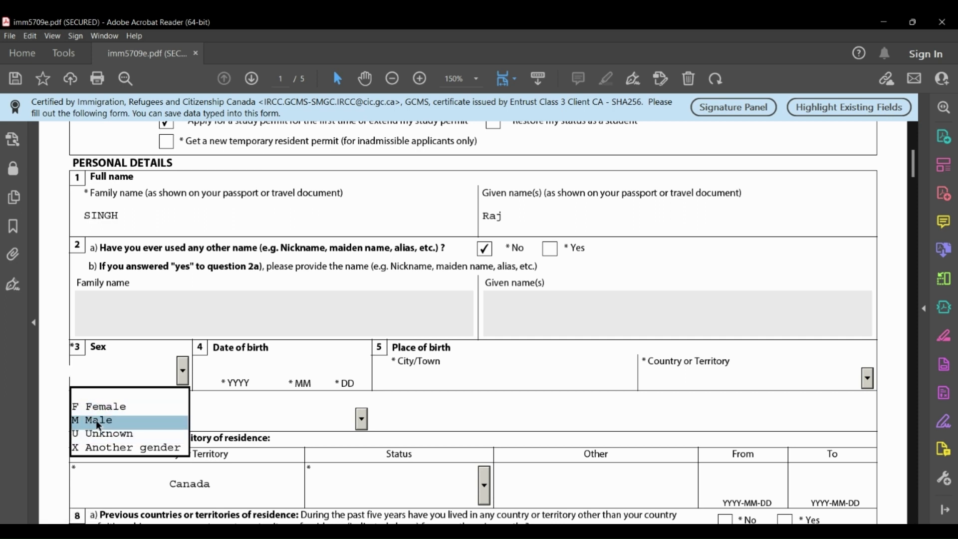
{"action": "left_click", "coordinate": [96, 420]}
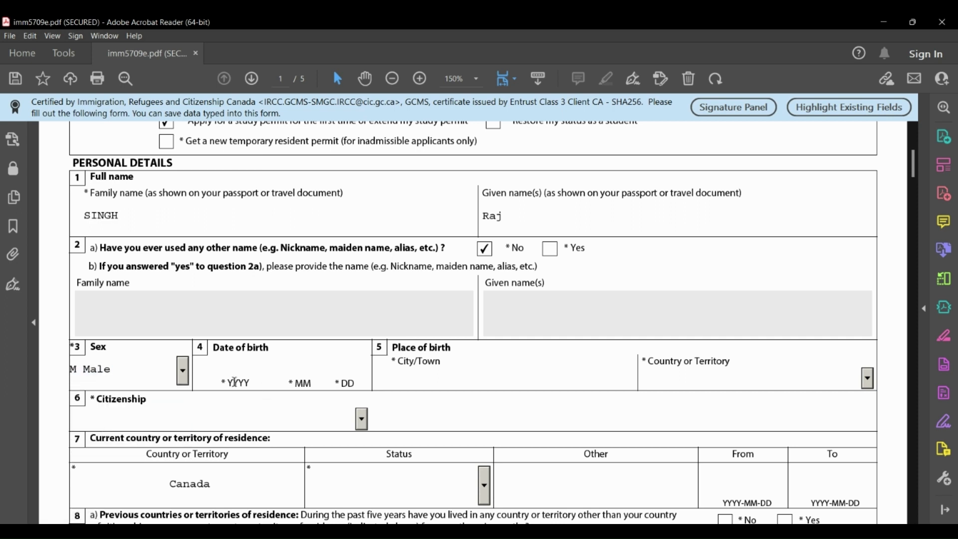
{"action": "left_click", "coordinate": [229, 367]}
Set the place of birth to MUMBAI, India.
{"action": "left_click", "coordinate": [422, 376]}
{"action": "type", "text": "MUMBAI"}
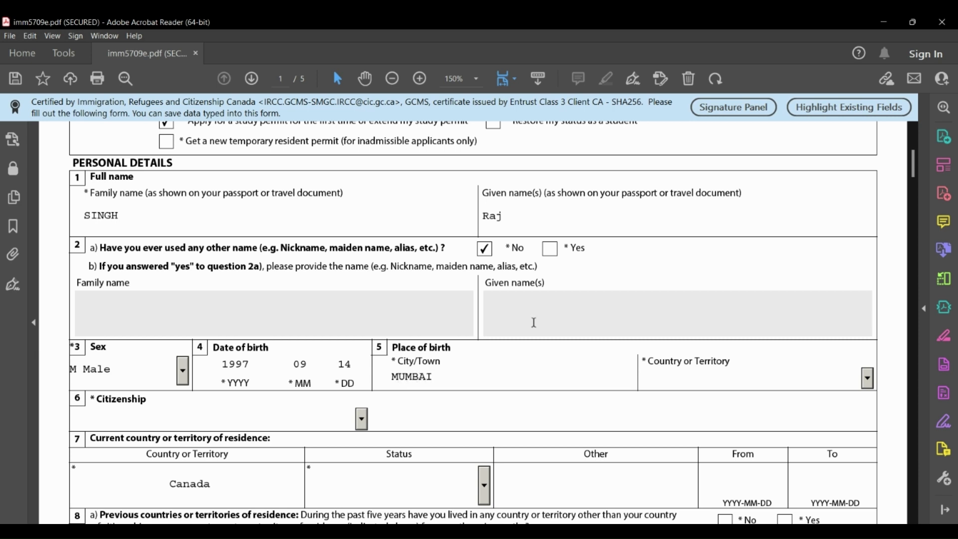
{"action": "left_click", "coordinate": [868, 378]}
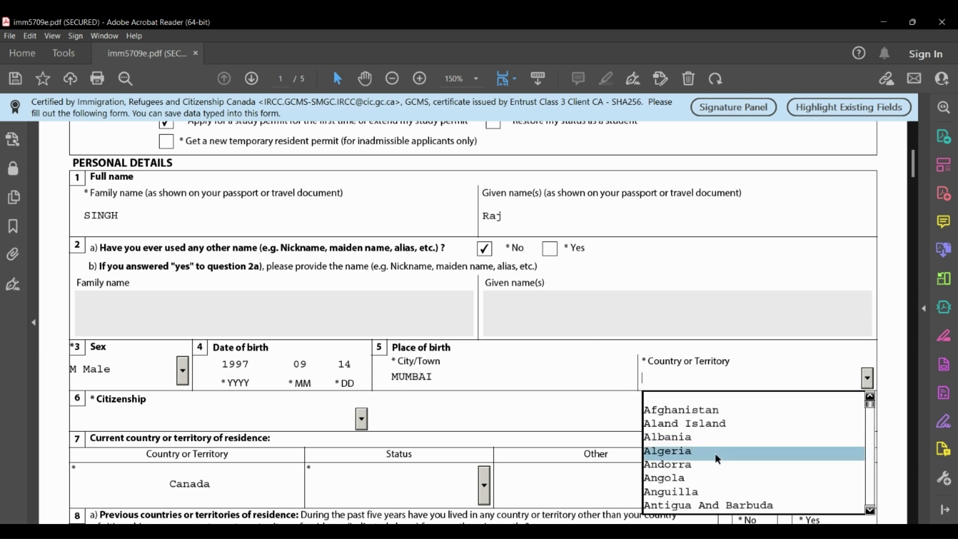
{"action": "type", "text": "in"}
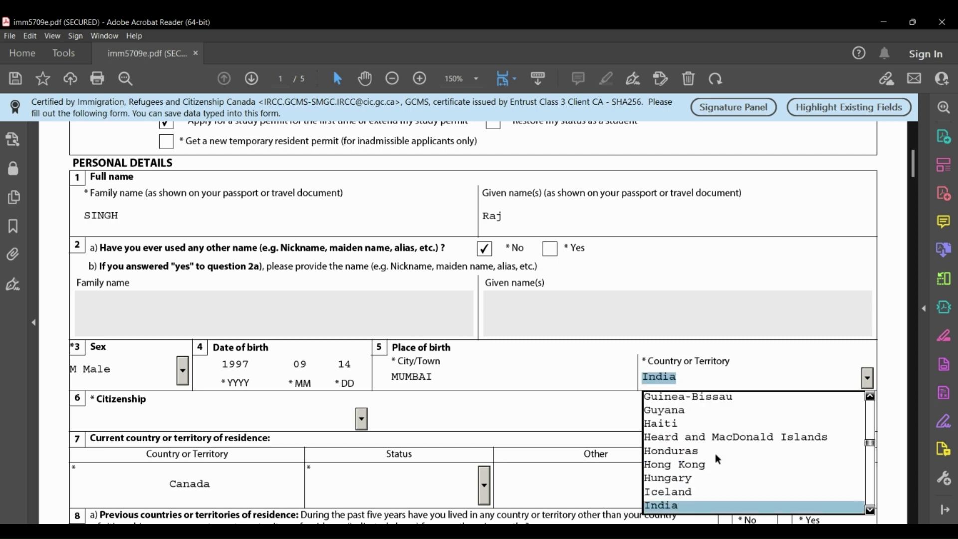
{"action": "left_click", "coordinate": [687, 505]}
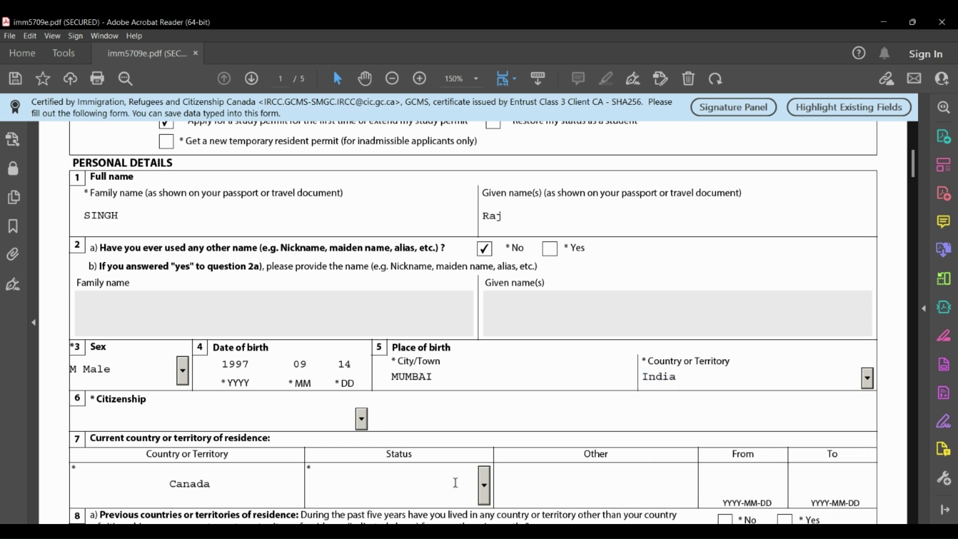
{"action": "scroll", "coordinate": [310, 448], "scroll_direction": "down", "scroll_amount": 1}
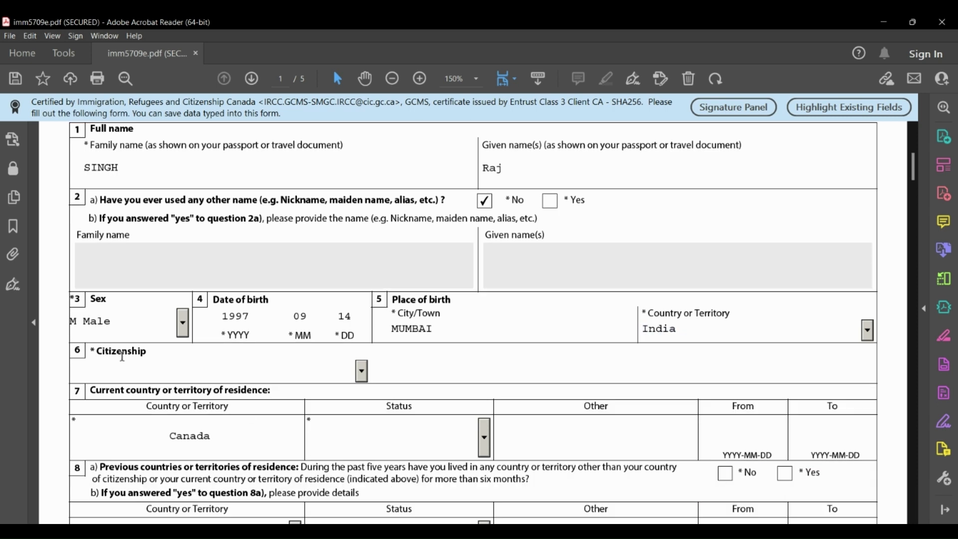
Set citizenship to India and current residence status to Student.
{"action": "left_click", "coordinate": [362, 371]}
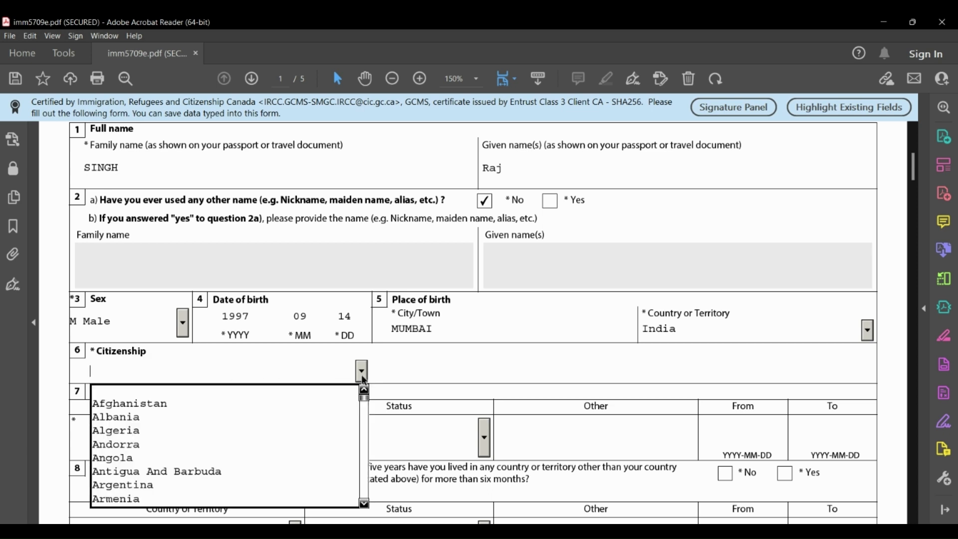
{"action": "type", "text": "n"}
{"action": "type", "text": "in"}
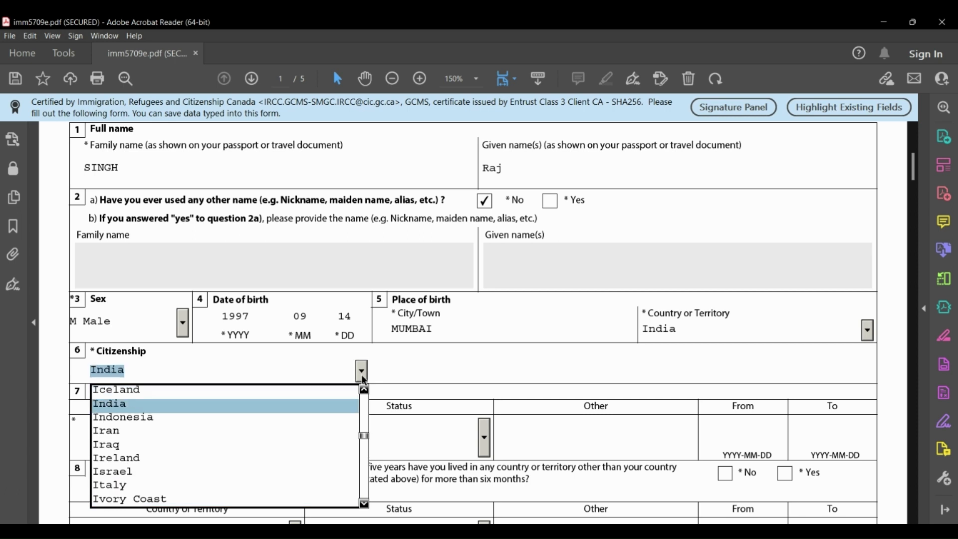
{"action": "key", "text": "Return"}
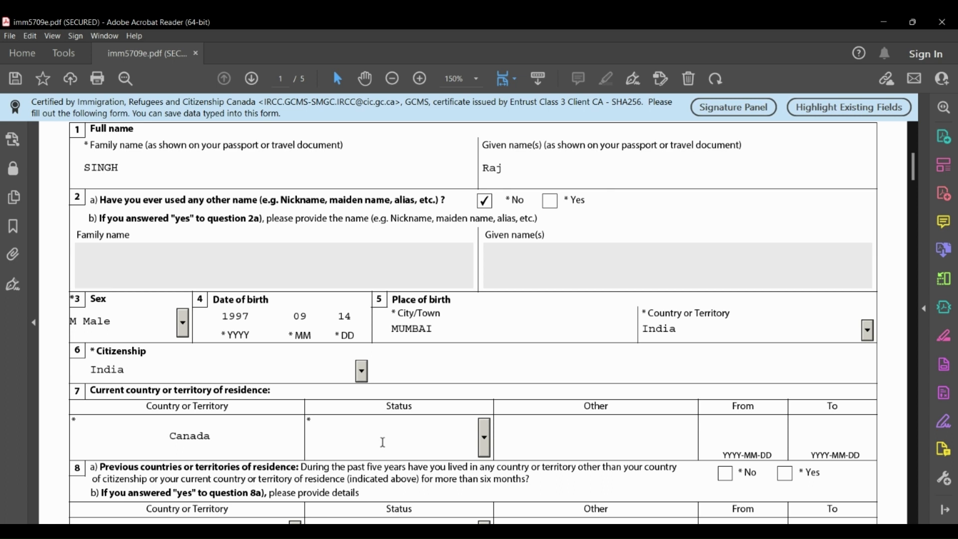
{"action": "left_click", "coordinate": [483, 438]}
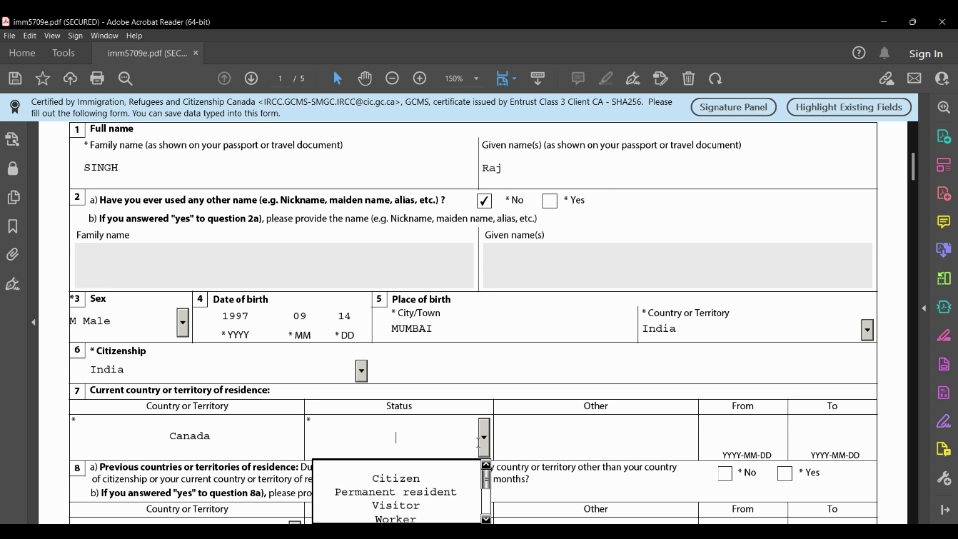
{"action": "key", "text": "Down"}
{"action": "key", "text": "Down"}
{"action": "left_click", "coordinate": [487, 471]}
{"action": "left_click", "coordinate": [486, 471]}
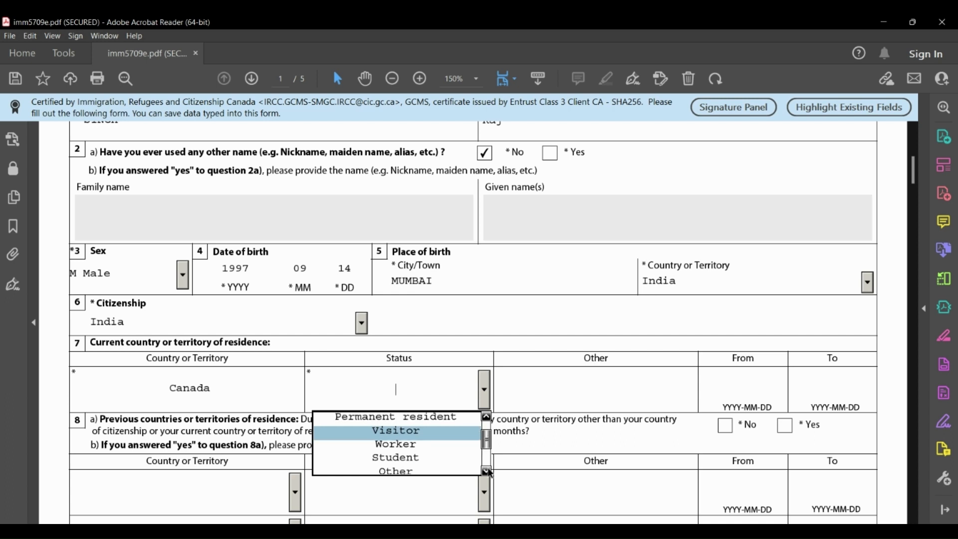
{"action": "left_click", "coordinate": [418, 458]}
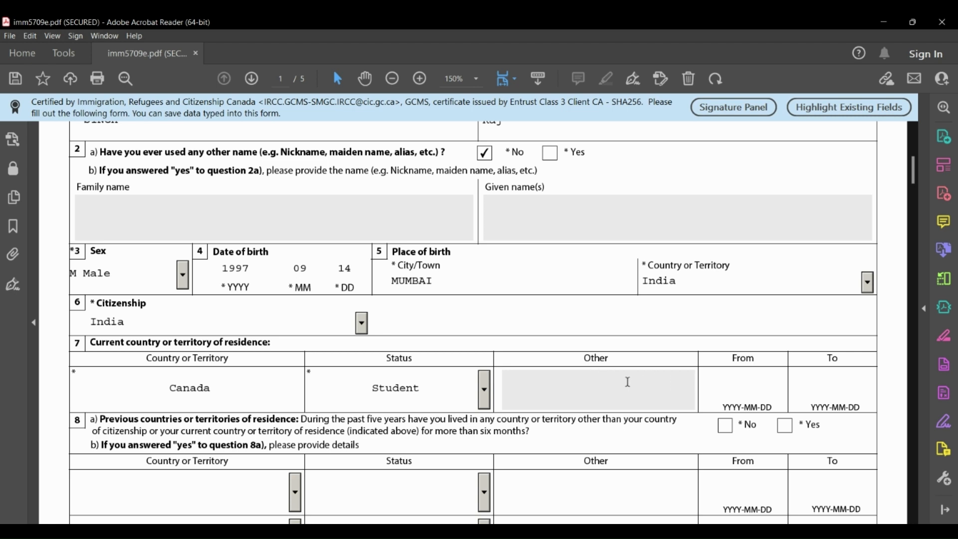
Set the residence period from 2022-12-27 to 2023-01-31 using the date pickers.
{"action": "left_click", "coordinate": [728, 378]}
{"action": "left_click", "coordinate": [739, 380]}
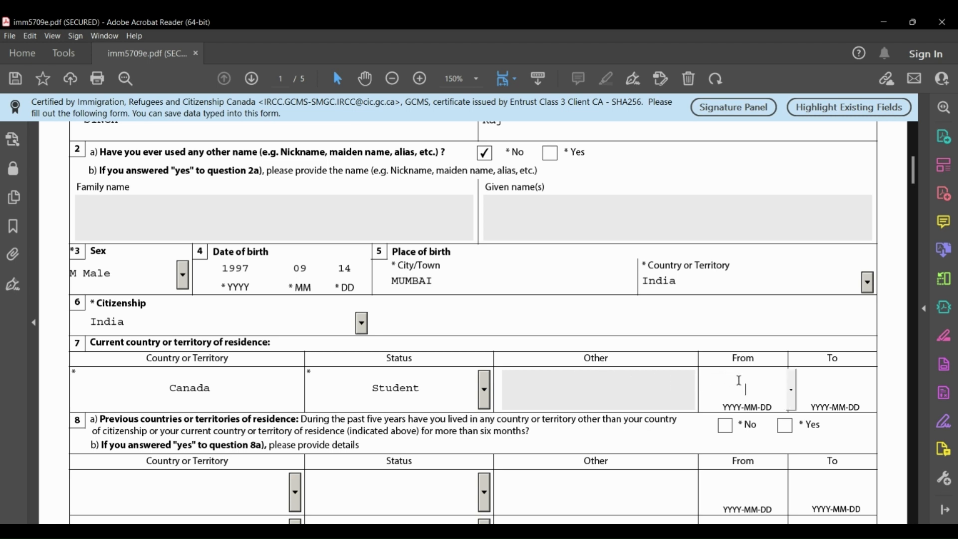
{"action": "left_click", "coordinate": [791, 390]}
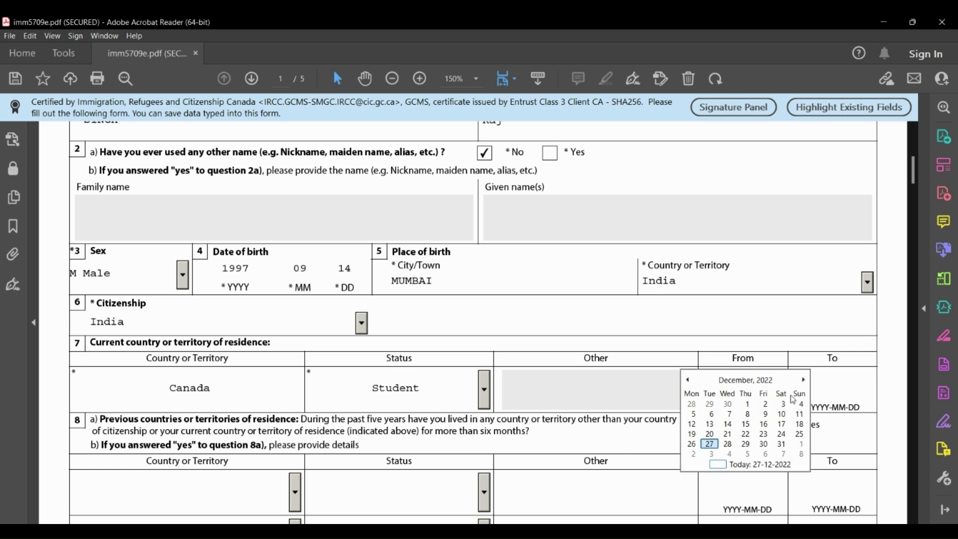
{"action": "left_click", "coordinate": [709, 444]}
{"action": "left_click", "coordinate": [818, 390]}
{"action": "left_click", "coordinate": [880, 391]}
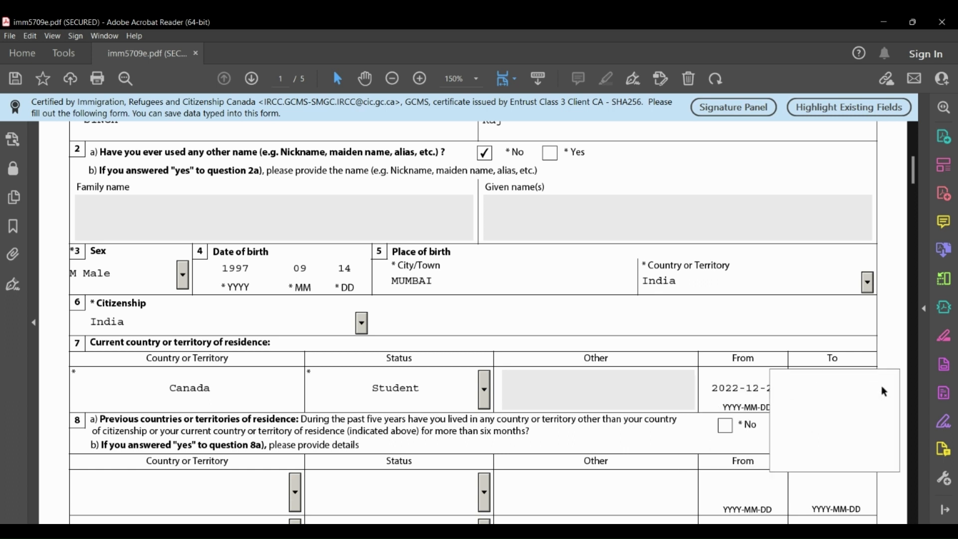
{"action": "left_click", "coordinate": [893, 381]}
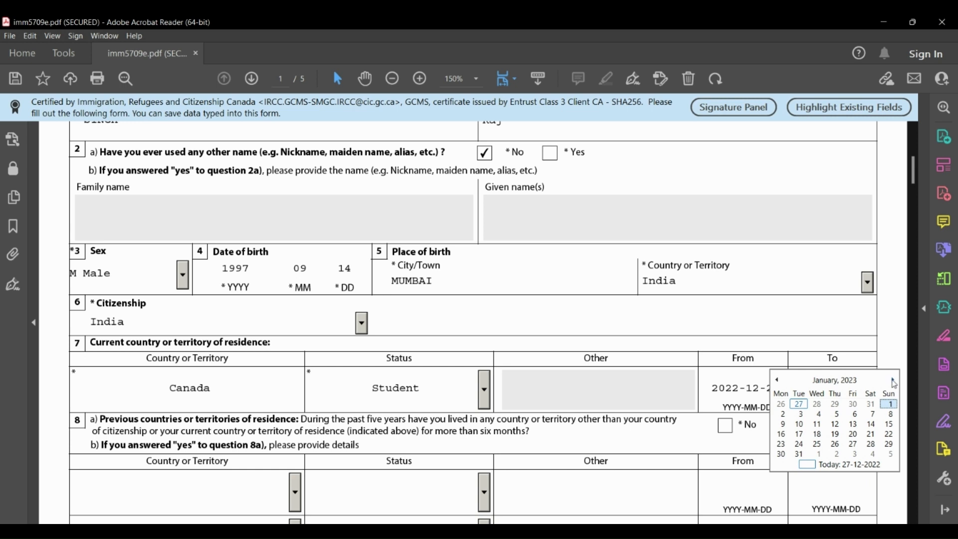
{"action": "left_click", "coordinate": [799, 455]}
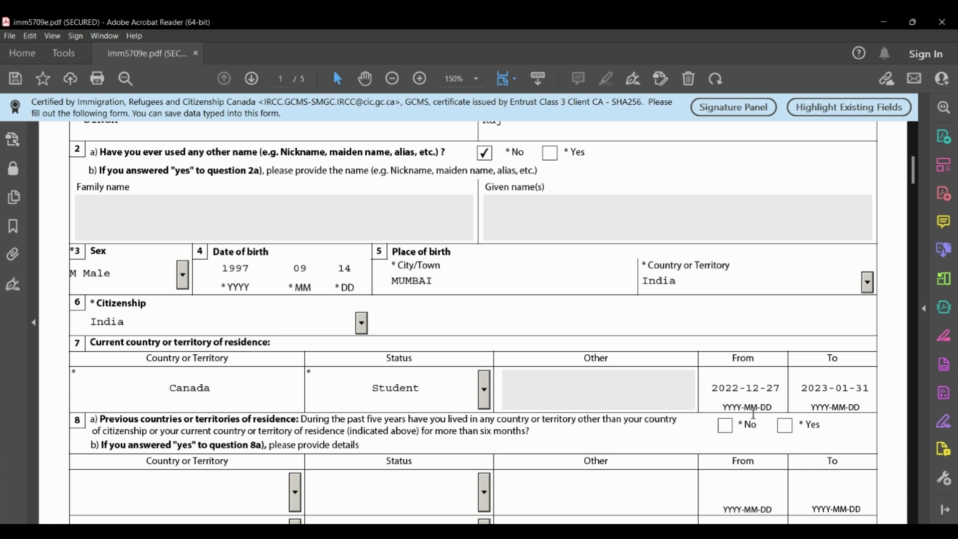
{"action": "scroll", "coordinate": [287, 473], "scroll_direction": "down", "scroll_amount": 2}
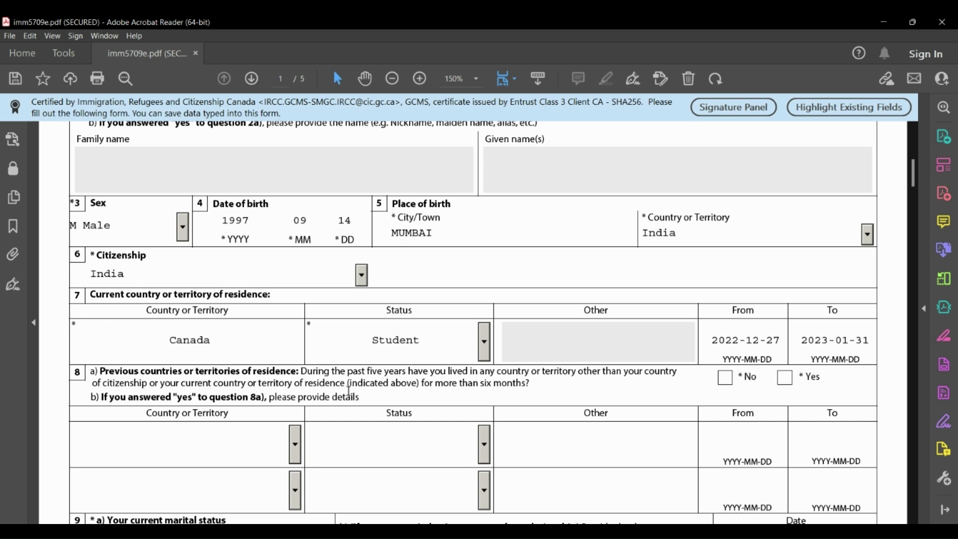
Answer No to question 8a on previous countries of residence, correcting an initial Yes.
{"action": "left_click", "coordinate": [786, 378]}
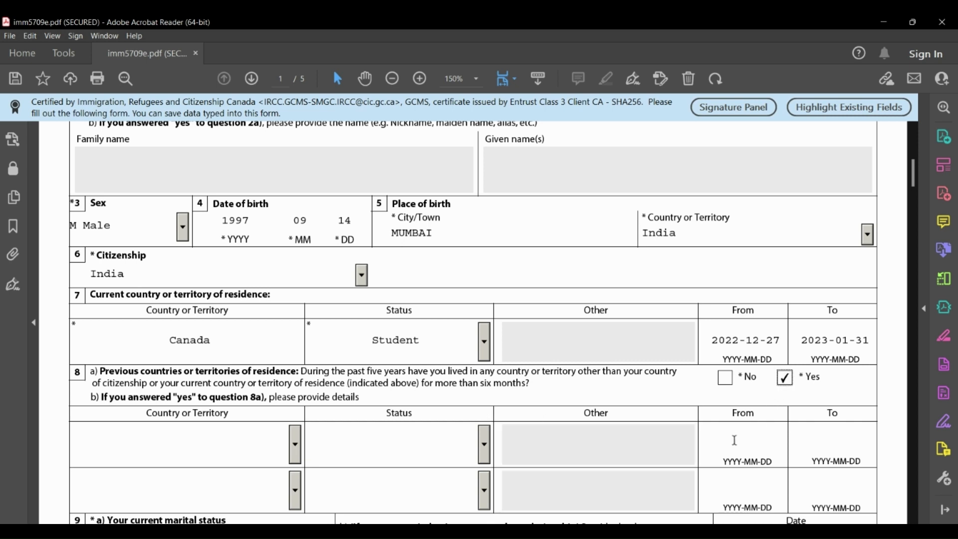
{"action": "left_click", "coordinate": [730, 382]}
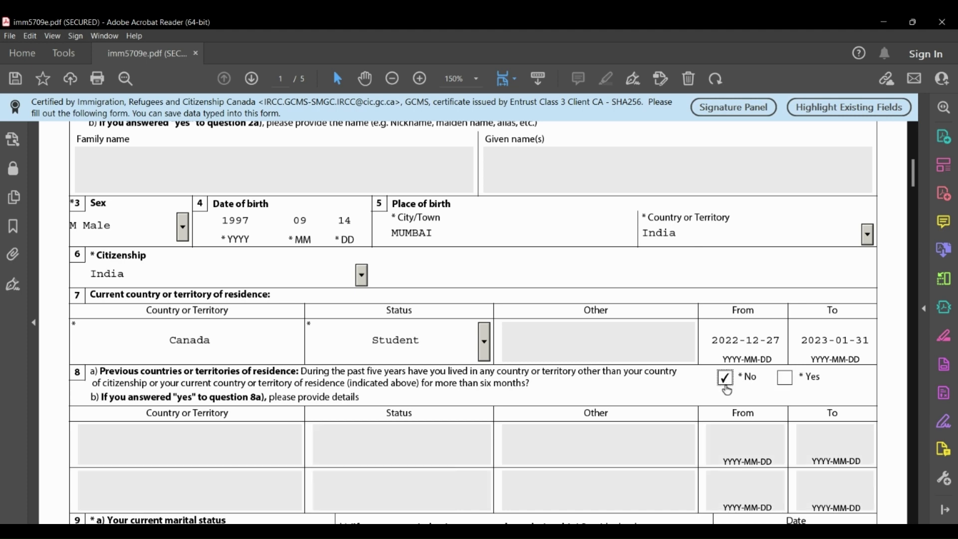
{"action": "scroll", "coordinate": [558, 470], "scroll_direction": "down", "scroll_amount": 5}
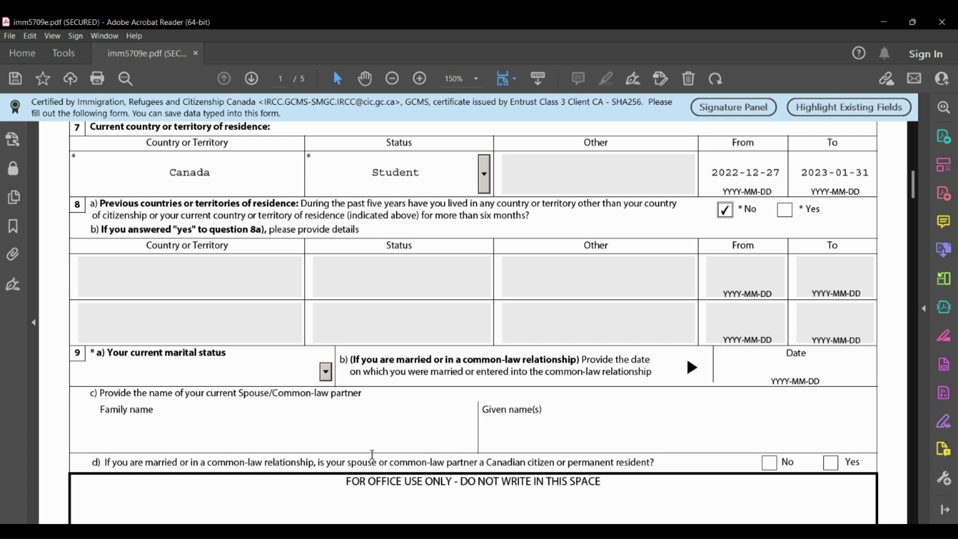
Set the marital status to Married, correcting an initial choice of Single.
{"action": "left_click", "coordinate": [326, 372]}
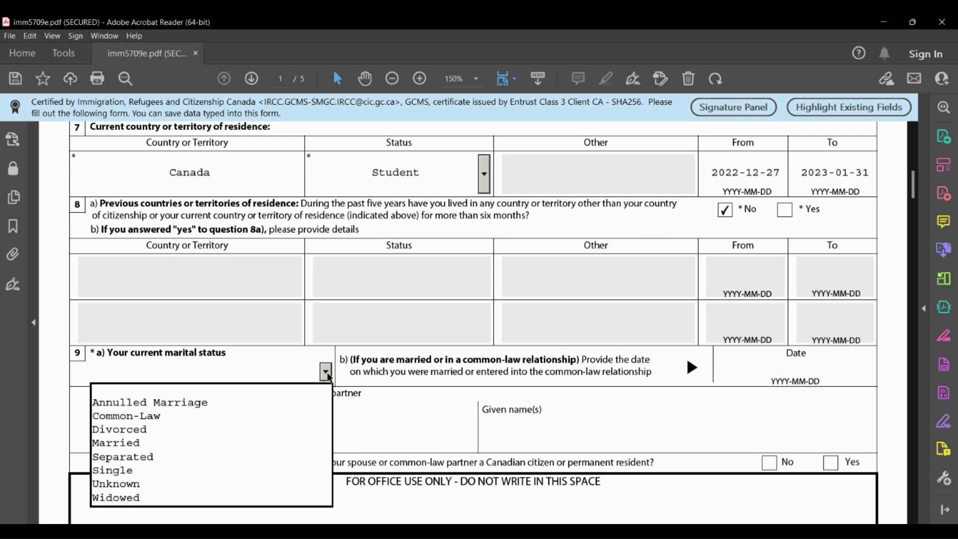
{"action": "left_click", "coordinate": [134, 469]}
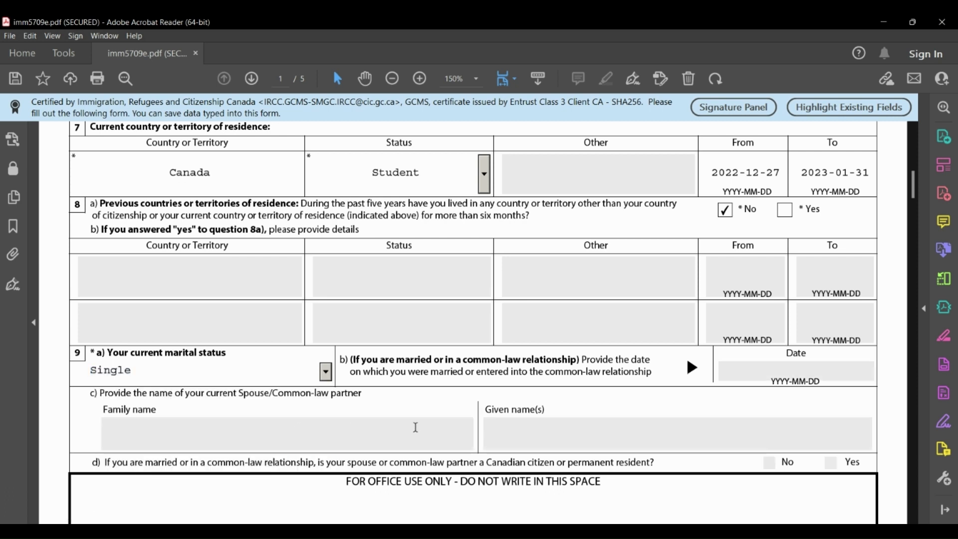
{"action": "scroll", "coordinate": [410, 428], "scroll_direction": "down", "scroll_amount": 1}
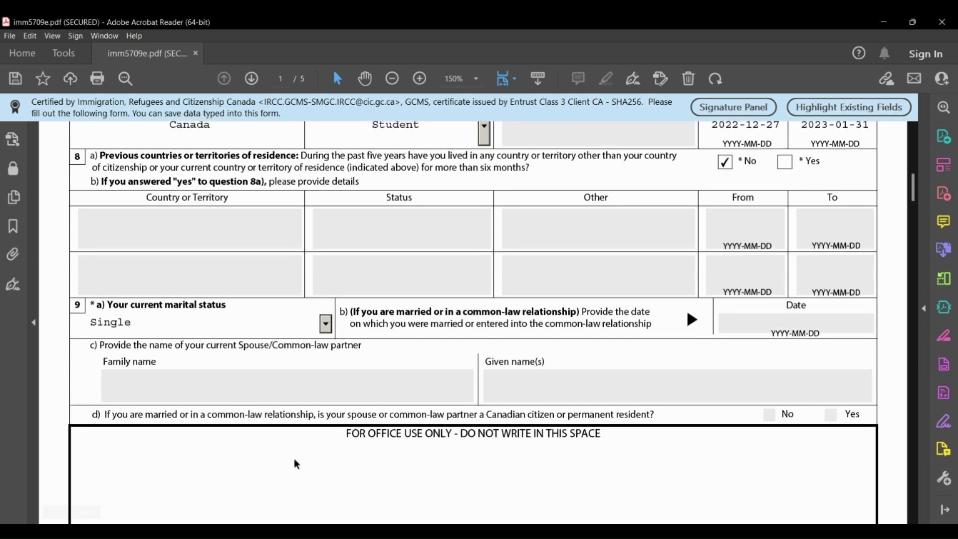
{"action": "left_click", "coordinate": [325, 324]}
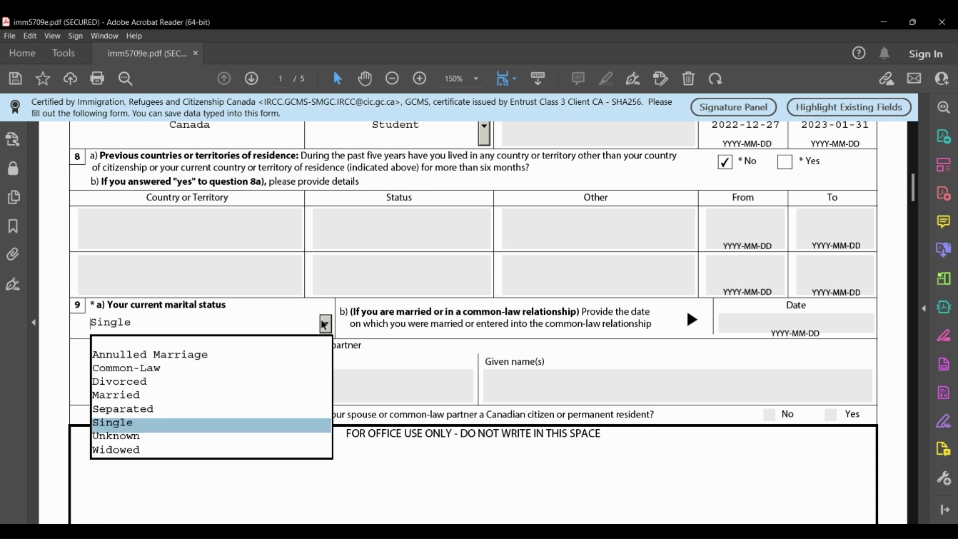
{"action": "left_click", "coordinate": [171, 394]}
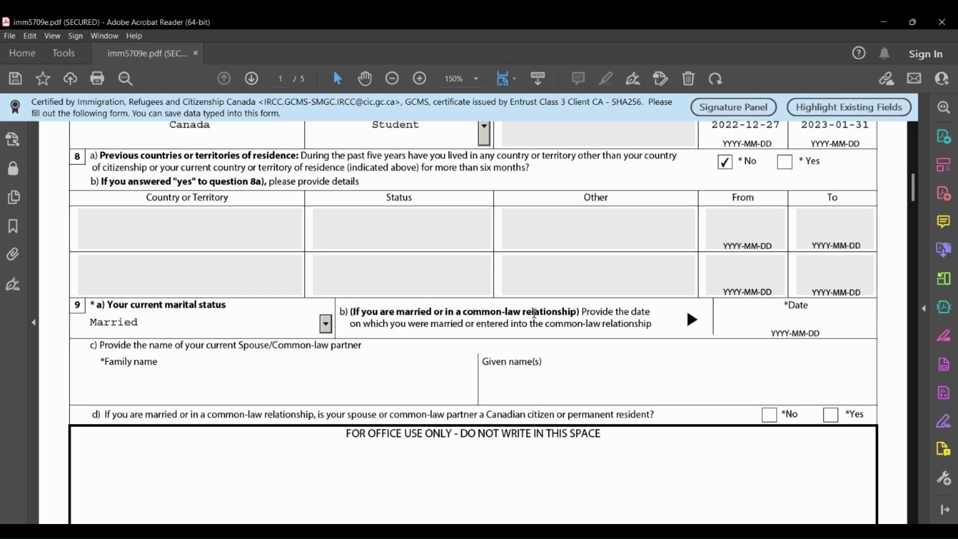
Set the marriage date to 2021-07-23 with the calendar picker.
{"action": "left_click", "coordinate": [791, 314]}
{"action": "left_click", "coordinate": [884, 325]}
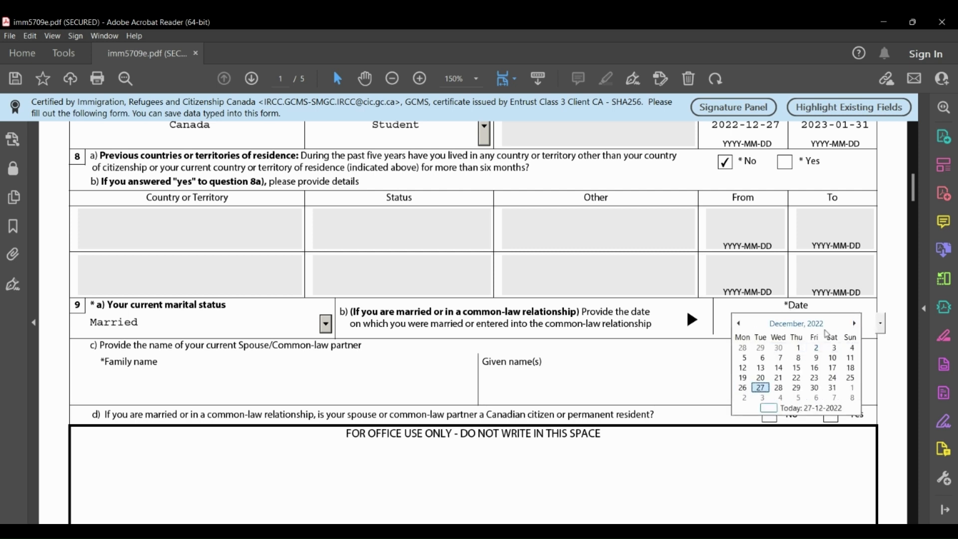
{"action": "left_click", "coordinate": [799, 324]}
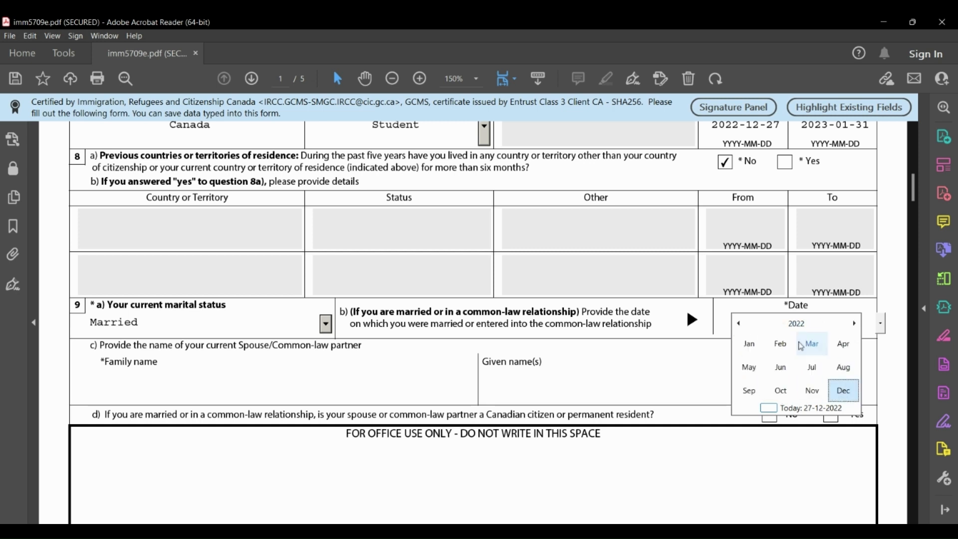
{"action": "left_click", "coordinate": [802, 325]}
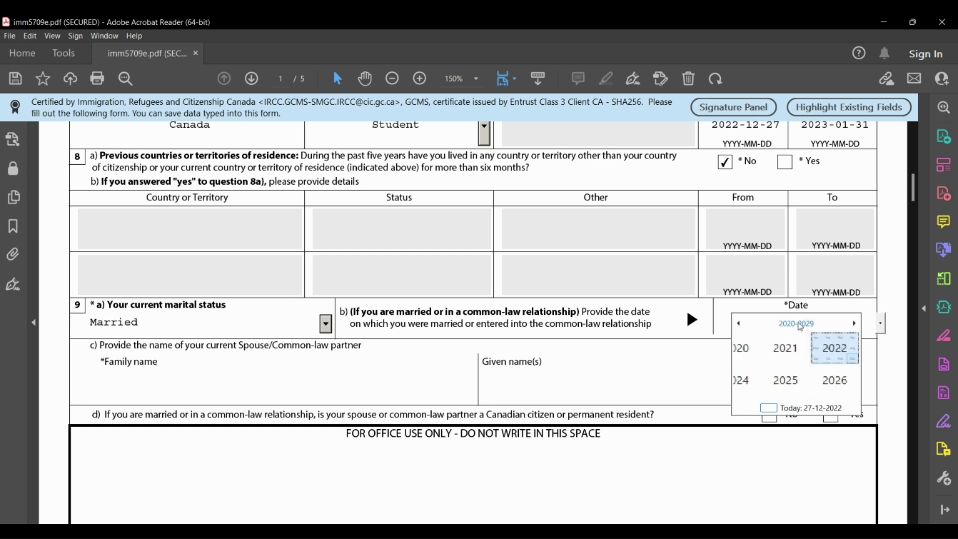
{"action": "left_click", "coordinate": [812, 348]}
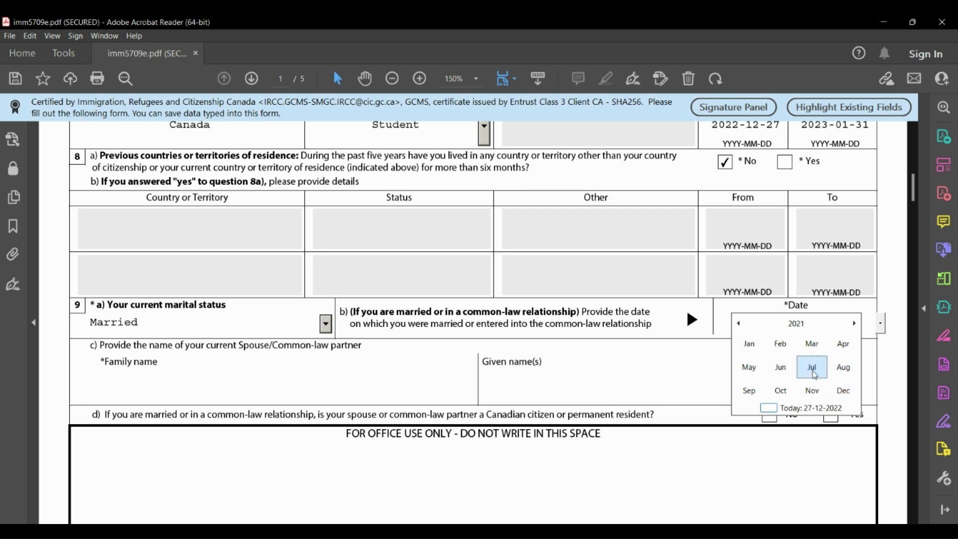
{"action": "left_click", "coordinate": [815, 375]}
{"action": "left_click", "coordinate": [814, 379]}
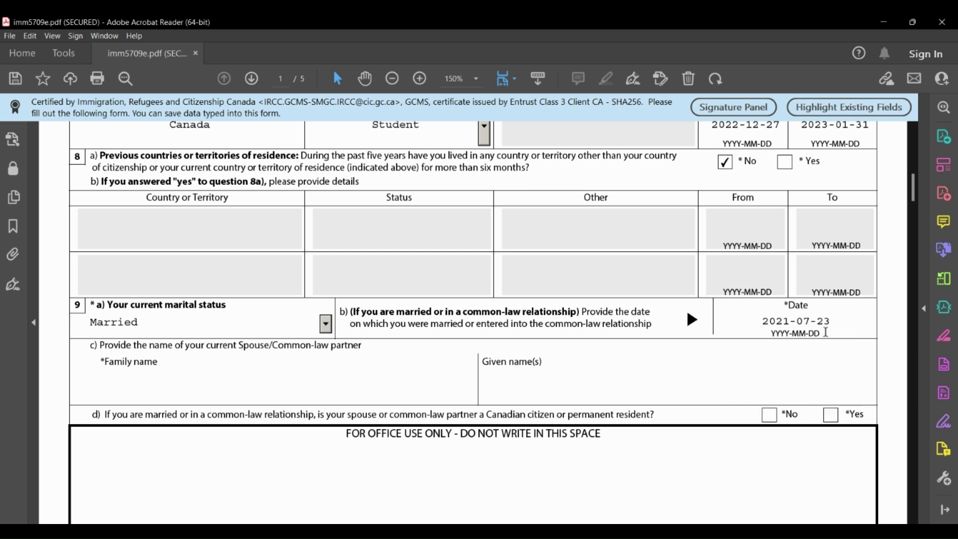
{"action": "left_click", "coordinate": [190, 385]}
{"action": "left_click", "coordinate": [515, 390]}
Move to page 2 and answer No to question 10a on a previous marriage.
{"action": "scroll", "coordinate": [515, 389], "scroll_direction": "down", "scroll_amount": 5}
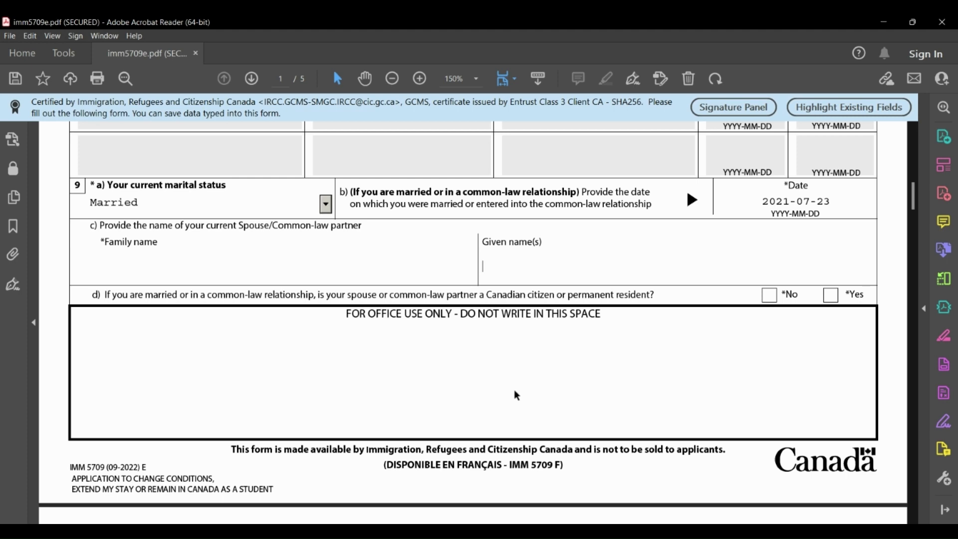
{"action": "scroll", "coordinate": [516, 395], "scroll_direction": "down", "scroll_amount": 9}
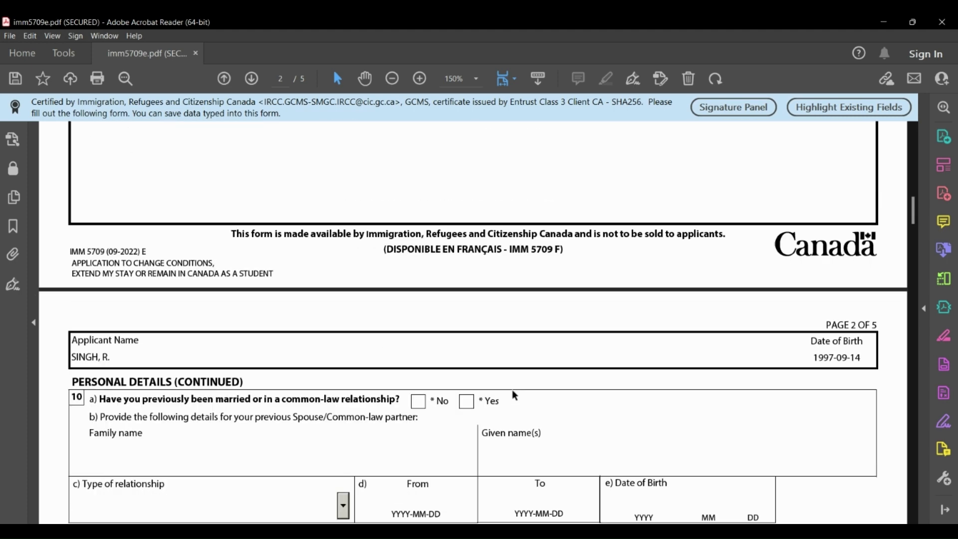
{"action": "scroll", "coordinate": [515, 395], "scroll_direction": "down", "scroll_amount": 3}
{"action": "scroll", "coordinate": [513, 390], "scroll_direction": "down", "scroll_amount": 2}
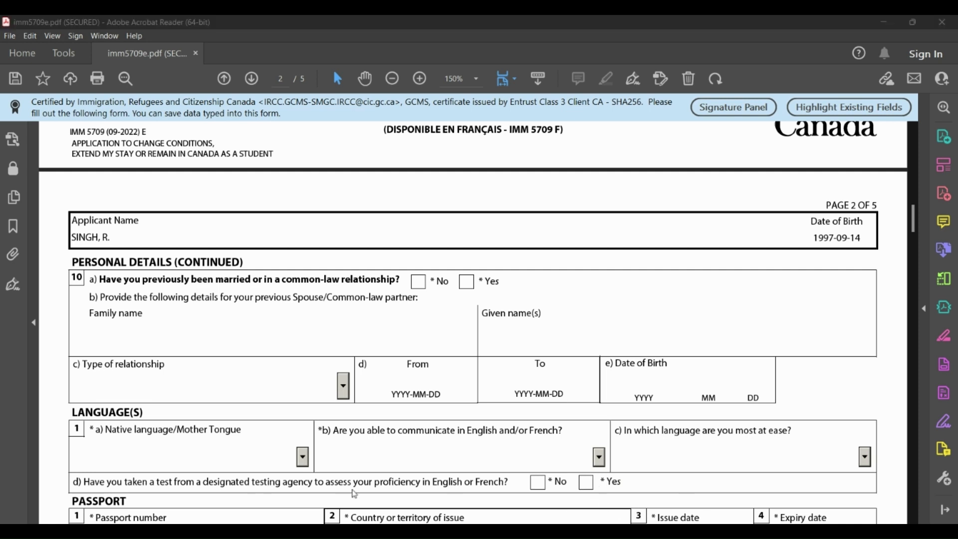
{"action": "scroll", "coordinate": [63, 503], "scroll_direction": "down", "scroll_amount": 3}
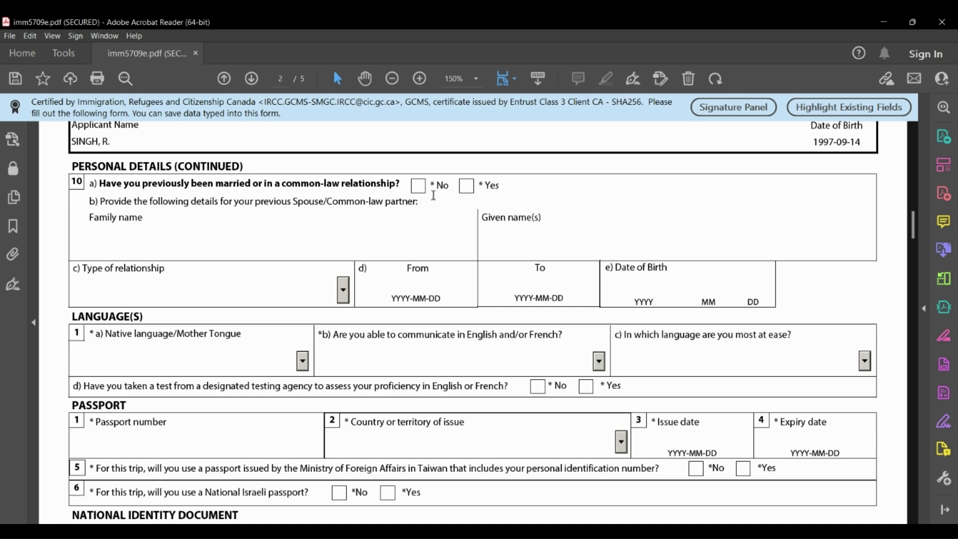
{"action": "left_click", "coordinate": [418, 186]}
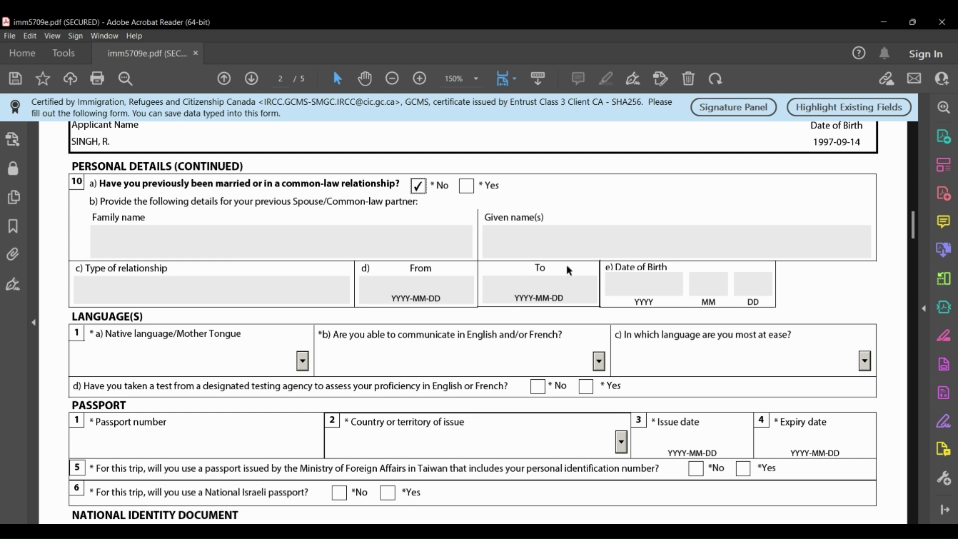
Choose Hindi as the native language.
{"action": "scroll", "coordinate": [566, 265], "scroll_direction": "down", "scroll_amount": 4}
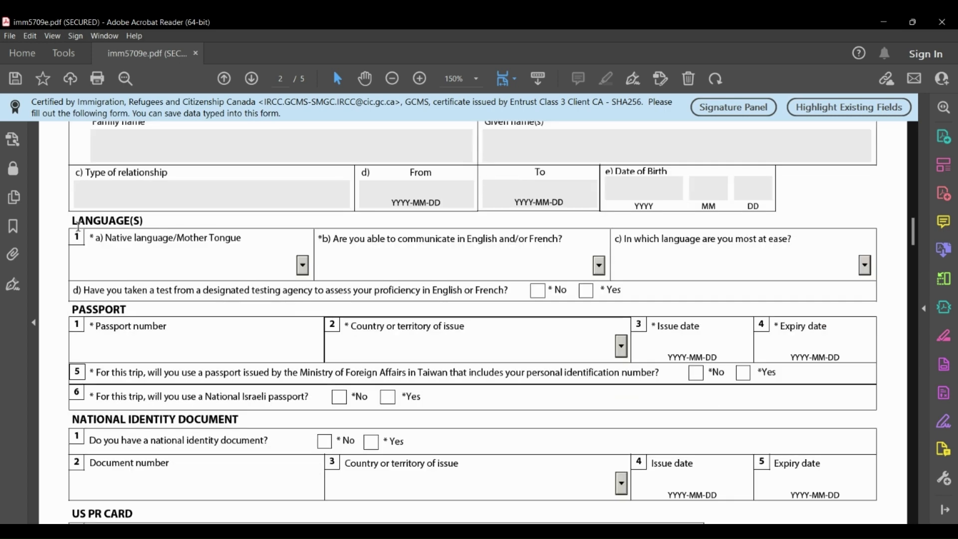
{"action": "left_click", "coordinate": [303, 266]}
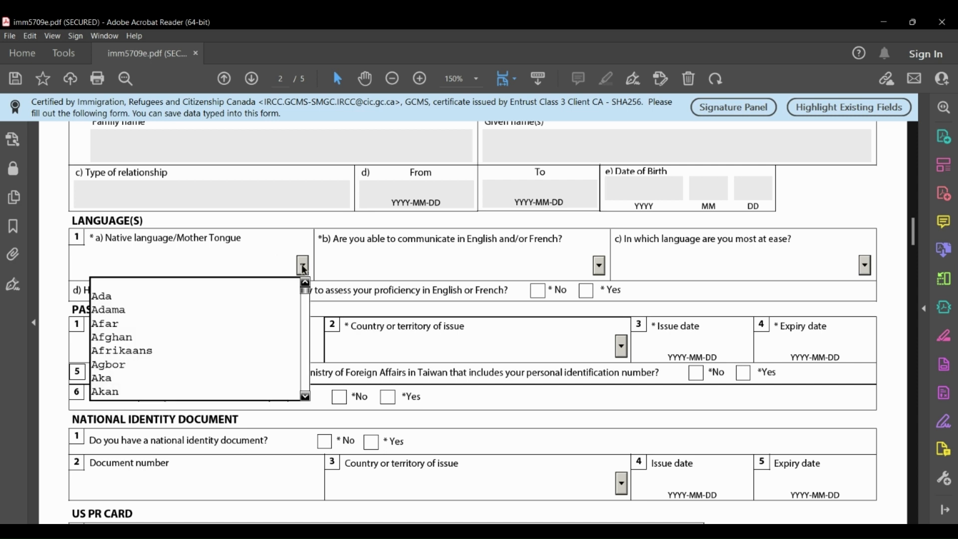
{"action": "type", "text": "h"}
{"action": "key", "text": "Down"}
{"action": "key", "text": "Down"}
{"action": "key", "text": "Down"}
{"action": "key", "text": "Down"}
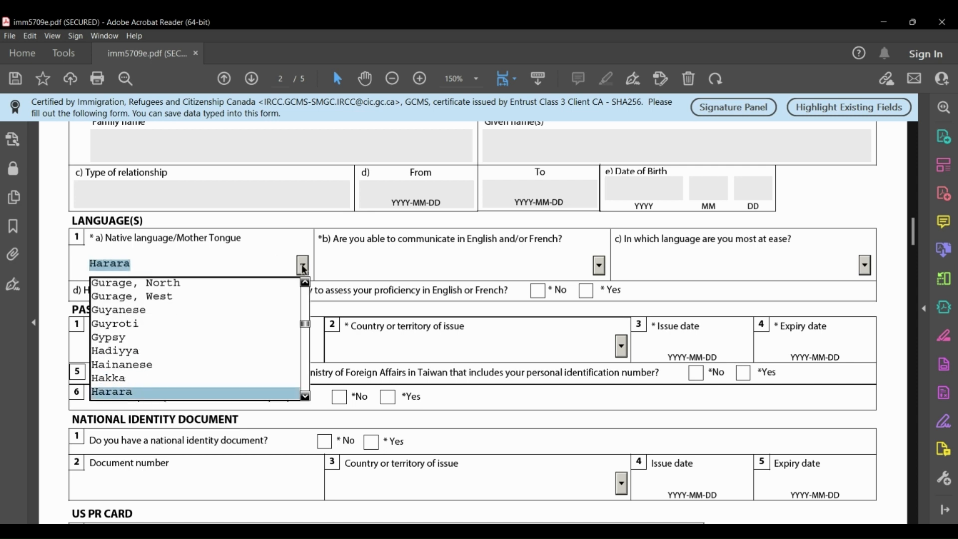
{"action": "key", "text": "Down"}
{"action": "key", "text": "Down"}
{"action": "key", "text": "Down"}
{"action": "key", "text": "Down"}
{"action": "key", "text": "Down"}
{"action": "key", "text": "Down"}
{"action": "key", "text": "Down"}
{"action": "key", "text": "Down"}
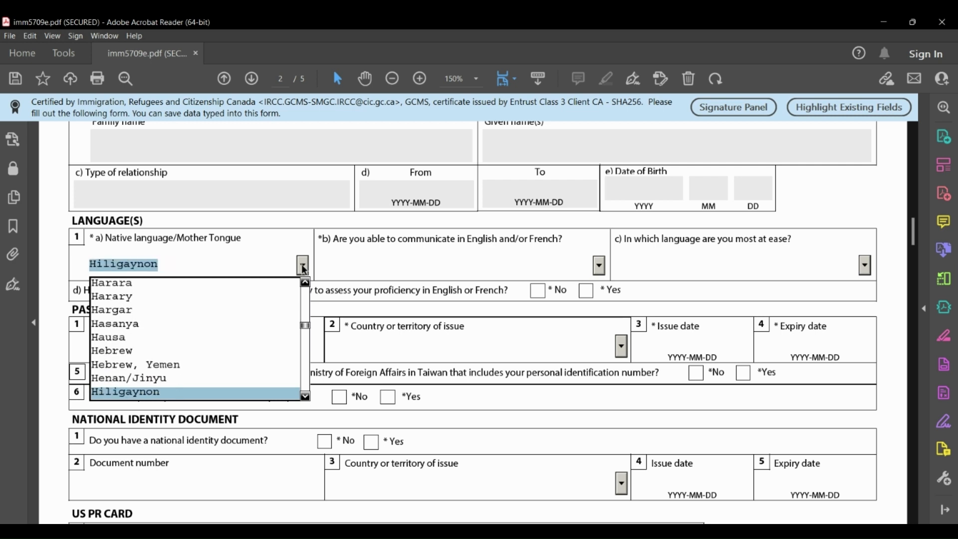
{"action": "key", "text": "Down"}
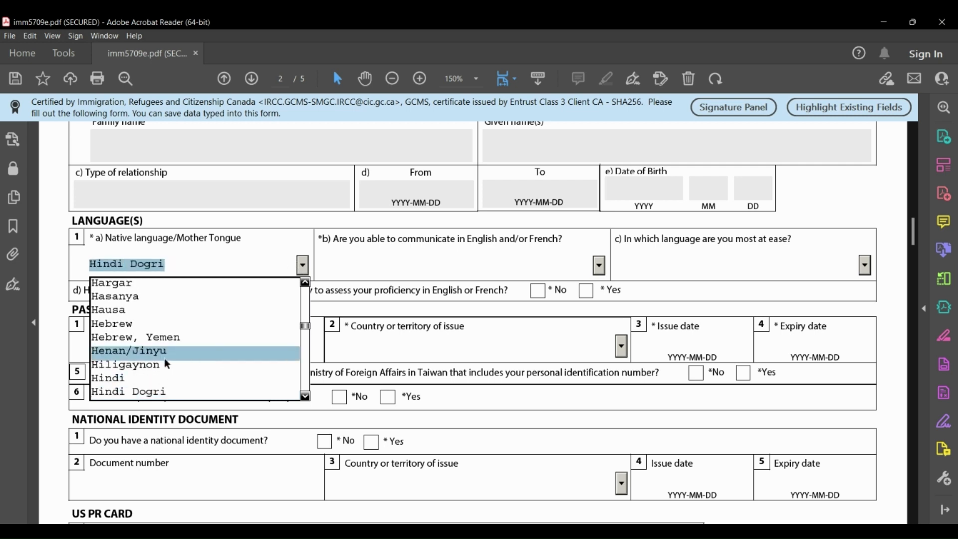
{"action": "left_click", "coordinate": [112, 379]}
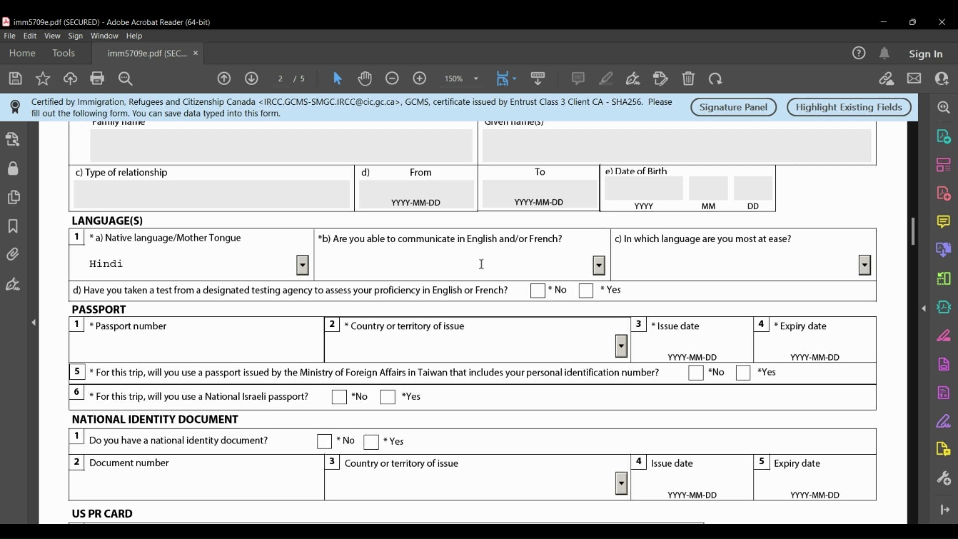
Select English for communication and answer Yes to the language test question.
{"action": "left_click", "coordinate": [601, 267]}
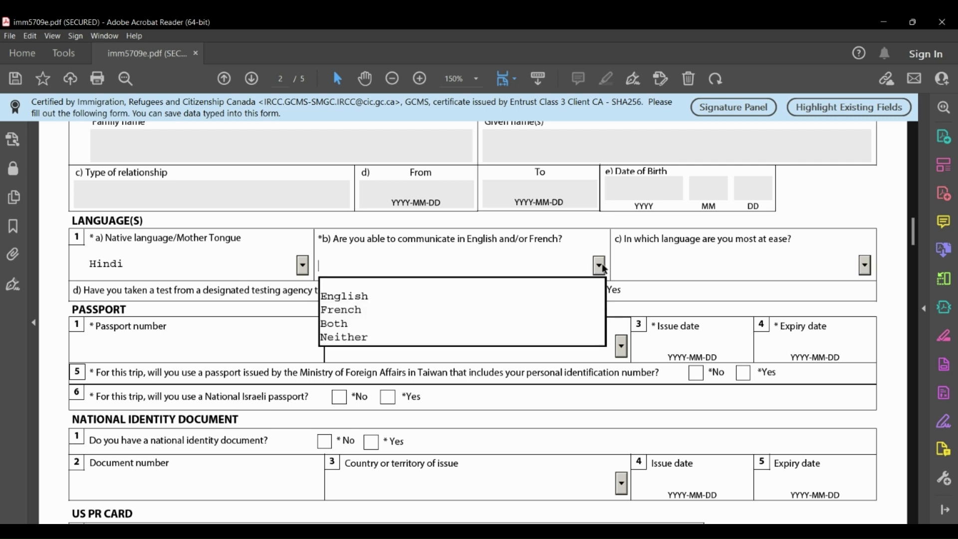
{"action": "left_click", "coordinate": [349, 296]}
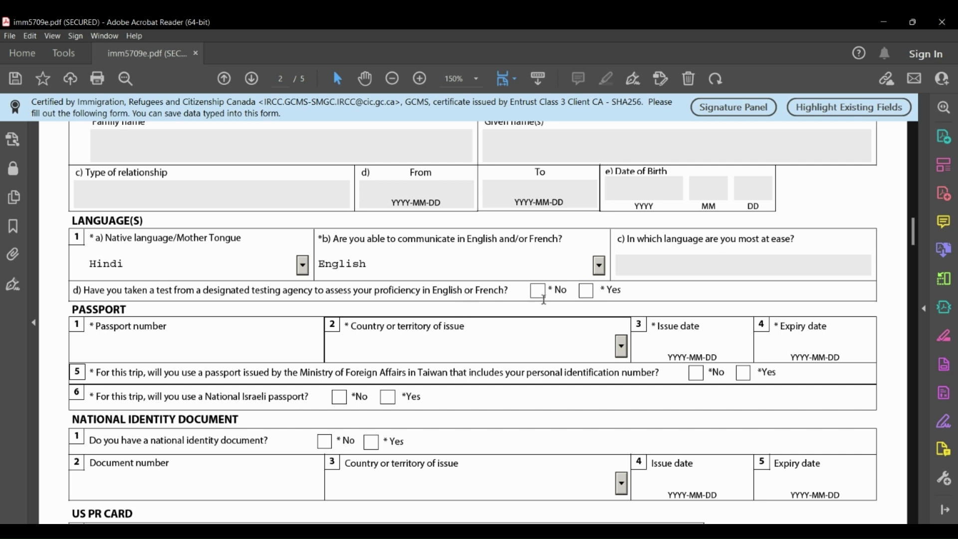
{"action": "left_click", "coordinate": [587, 292]}
{"action": "left_click", "coordinate": [104, 351]}
Set the passport's country of issue to IND (India) and issue date to 2020-07-27.
{"action": "left_click", "coordinate": [622, 344]}
{"action": "type", "text": "in"}
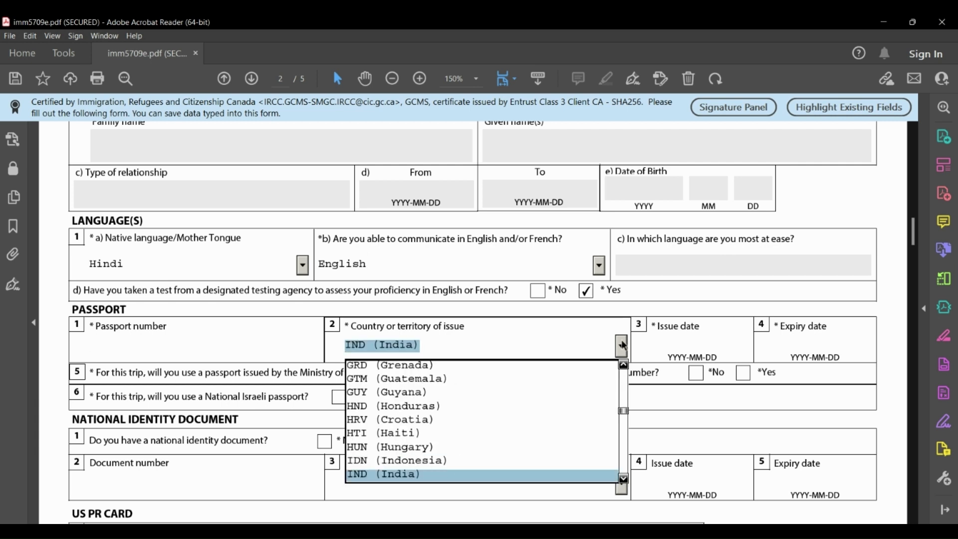
{"action": "left_click", "coordinate": [388, 474]}
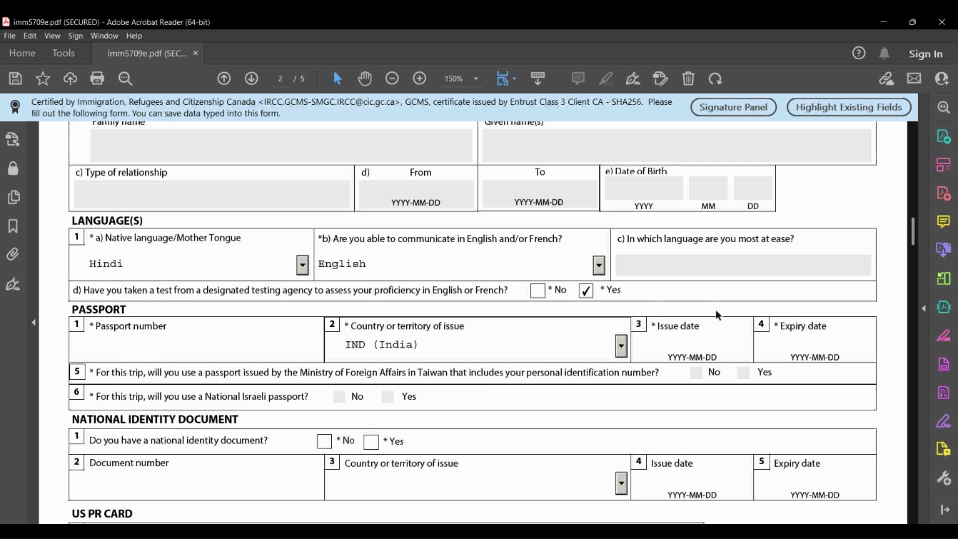
{"action": "left_click", "coordinate": [754, 344]}
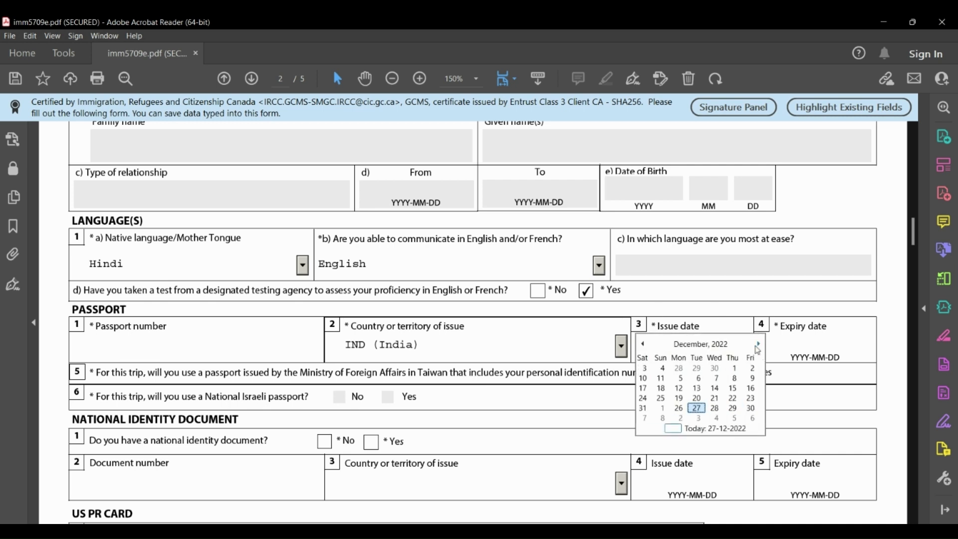
{"action": "left_click", "coordinate": [703, 346]}
{"action": "left_click", "coordinate": [701, 345]}
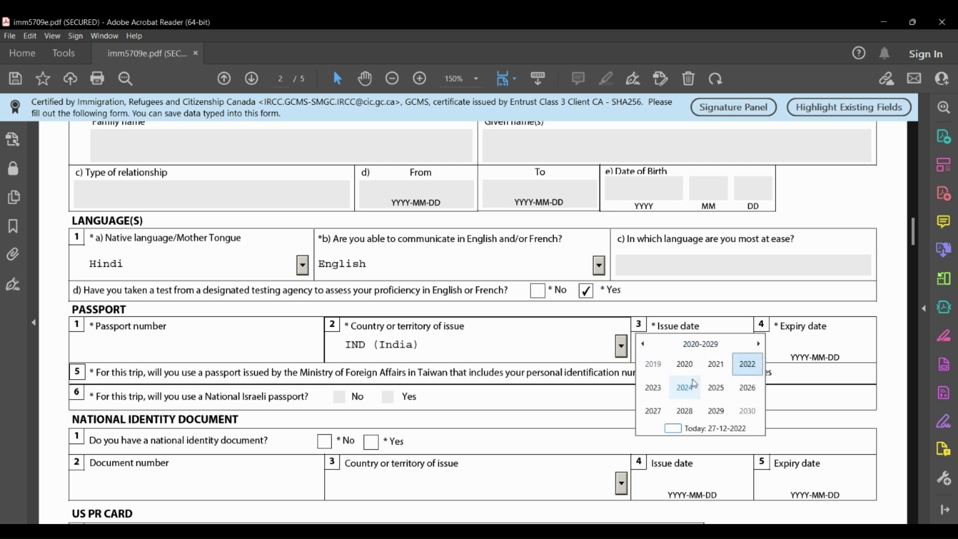
{"action": "left_click", "coordinate": [685, 364]}
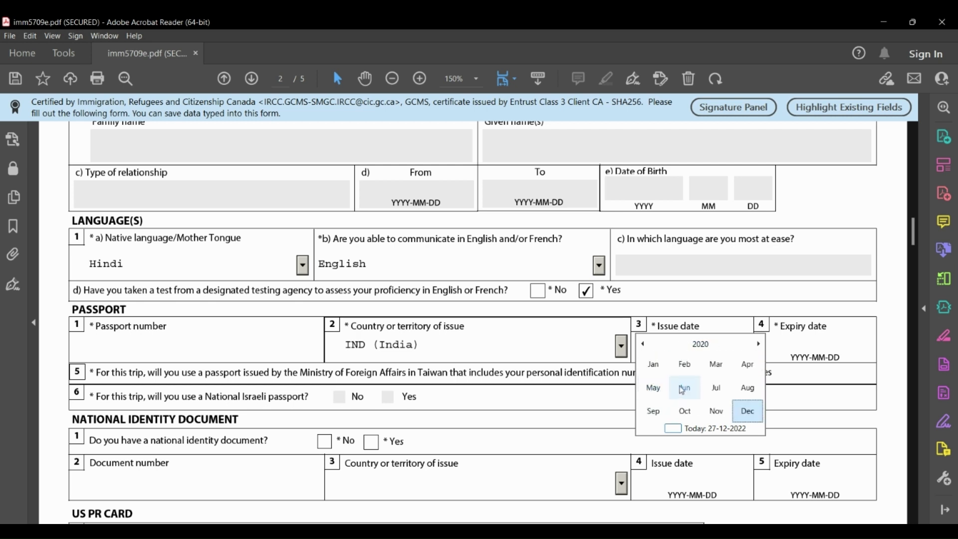
{"action": "left_click", "coordinate": [715, 389]}
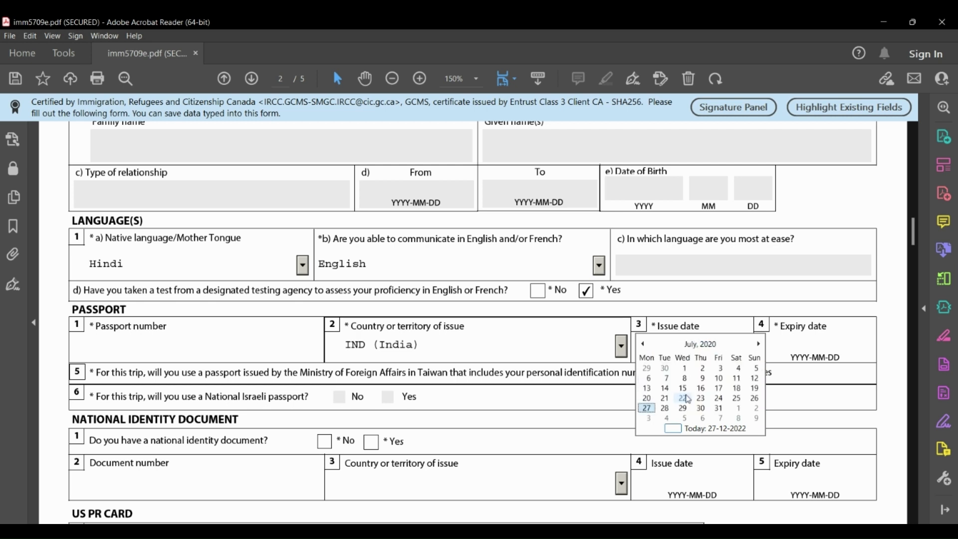
{"action": "left_click", "coordinate": [647, 409]}
{"action": "left_click", "coordinate": [813, 341]}
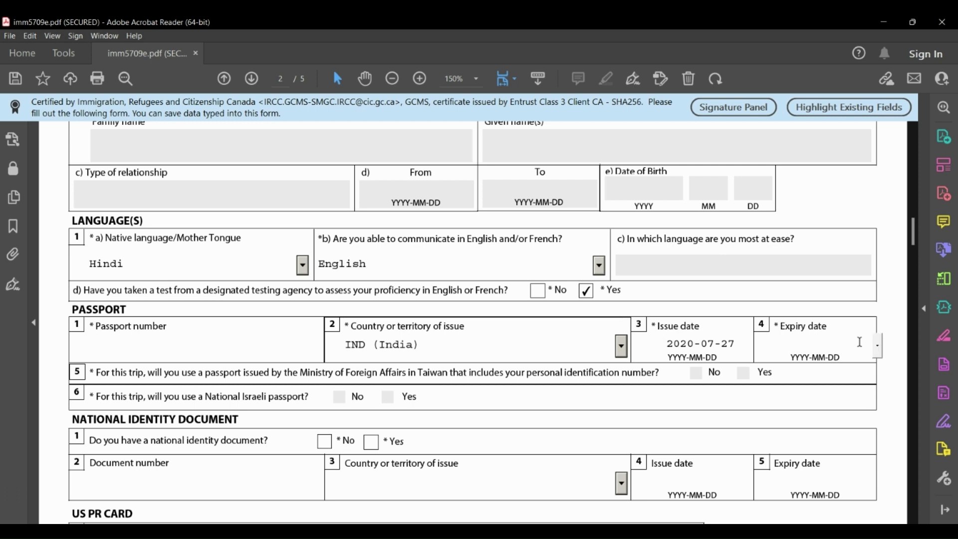
Set the passport expiry date to 2030-06-20 via the calendar.
{"action": "left_click", "coordinate": [877, 344]}
{"action": "left_click", "coordinate": [841, 345]}
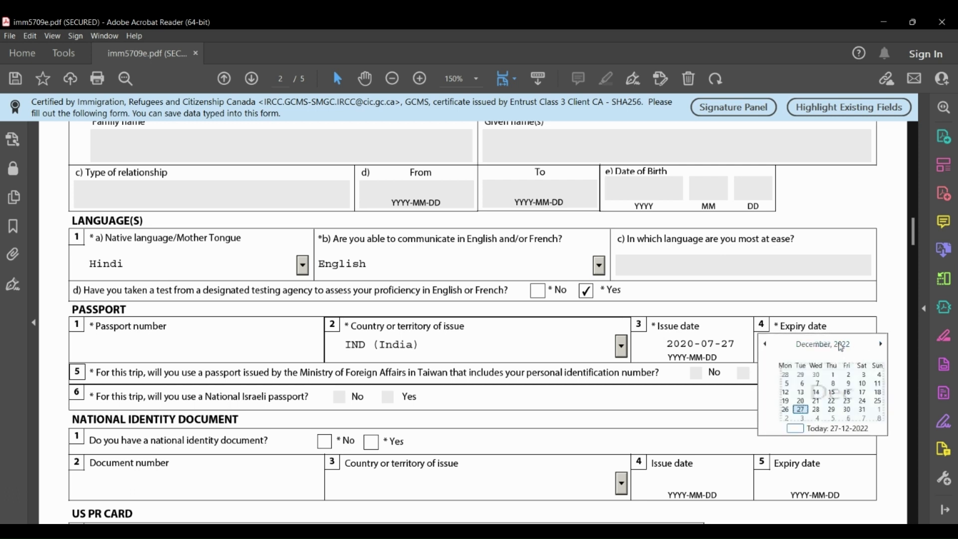
{"action": "left_click", "coordinate": [829, 346]}
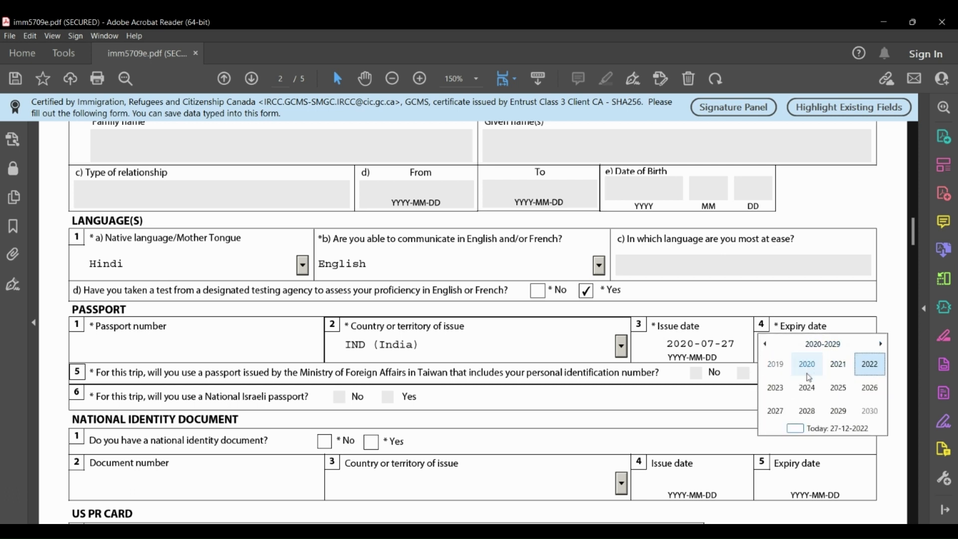
{"action": "left_click", "coordinate": [867, 413]}
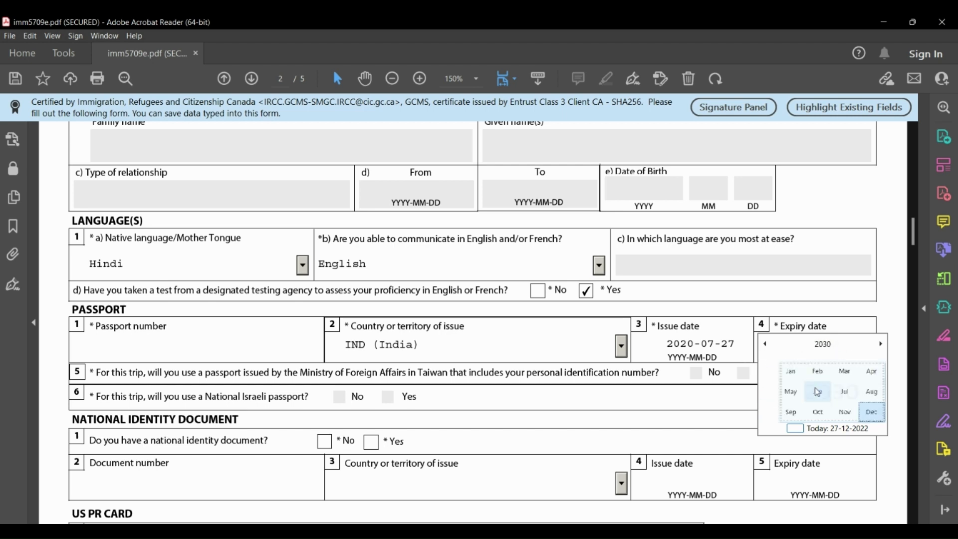
{"action": "left_click", "coordinate": [807, 388]}
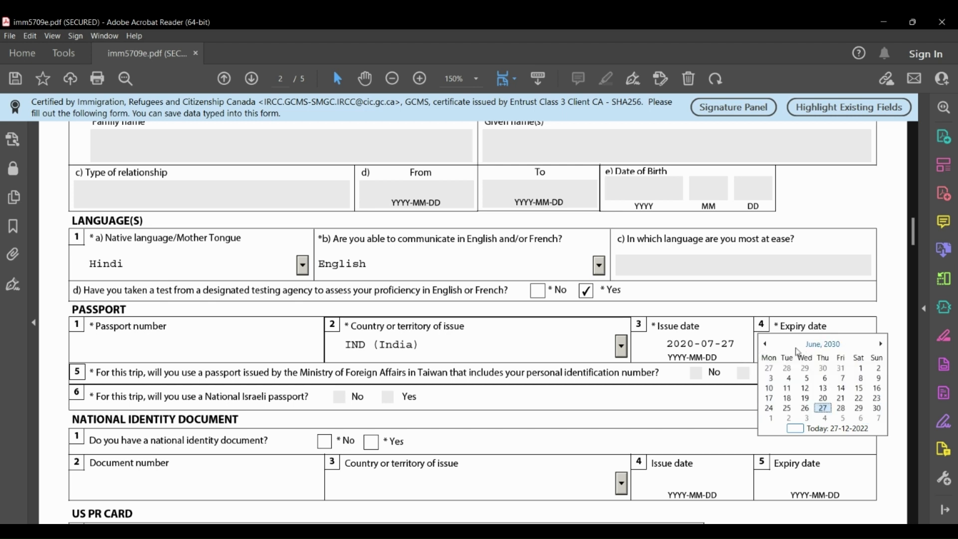
{"action": "left_click", "coordinate": [823, 398]}
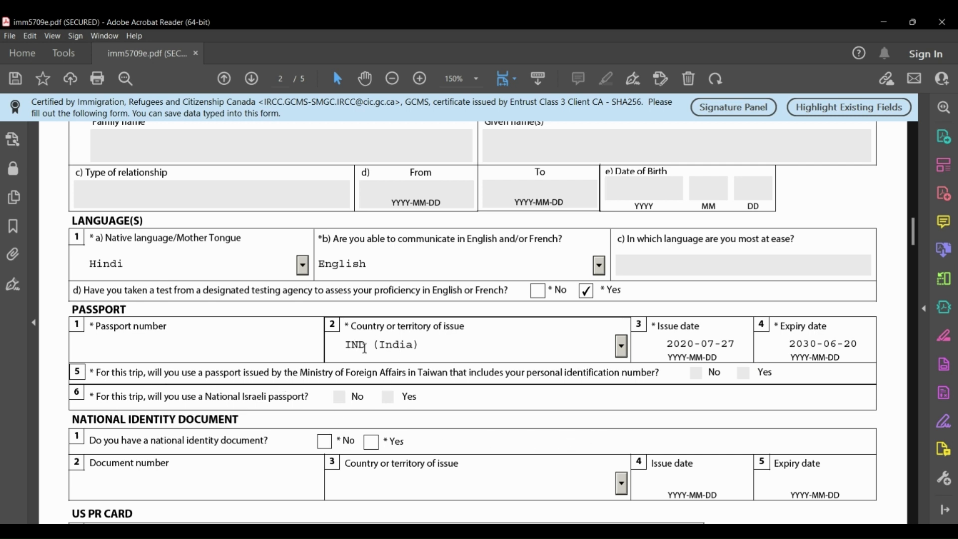
Answer Yes to having a national identity document and set its issuing country to IND (India).
{"action": "scroll", "coordinate": [195, 429], "scroll_direction": "down", "scroll_amount": 2}
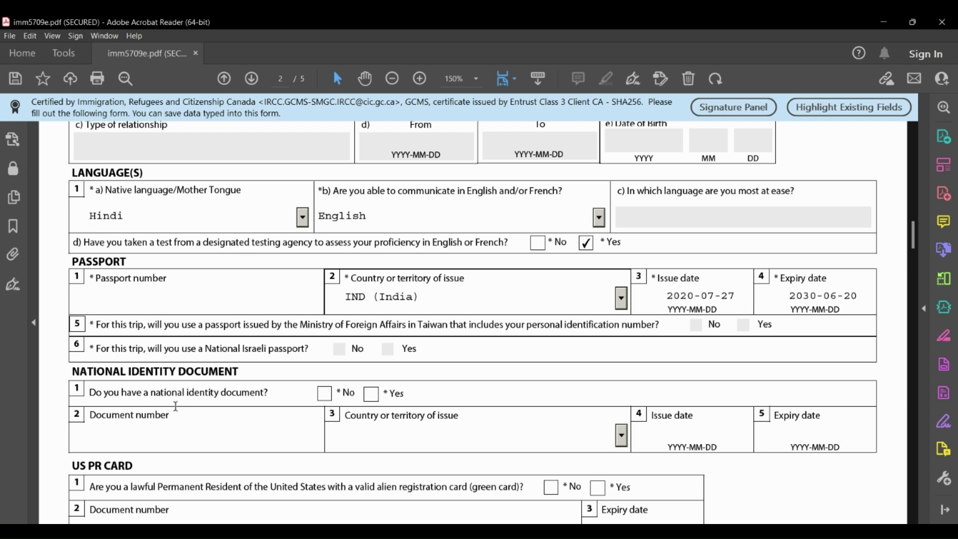
{"action": "left_click", "coordinate": [372, 395]}
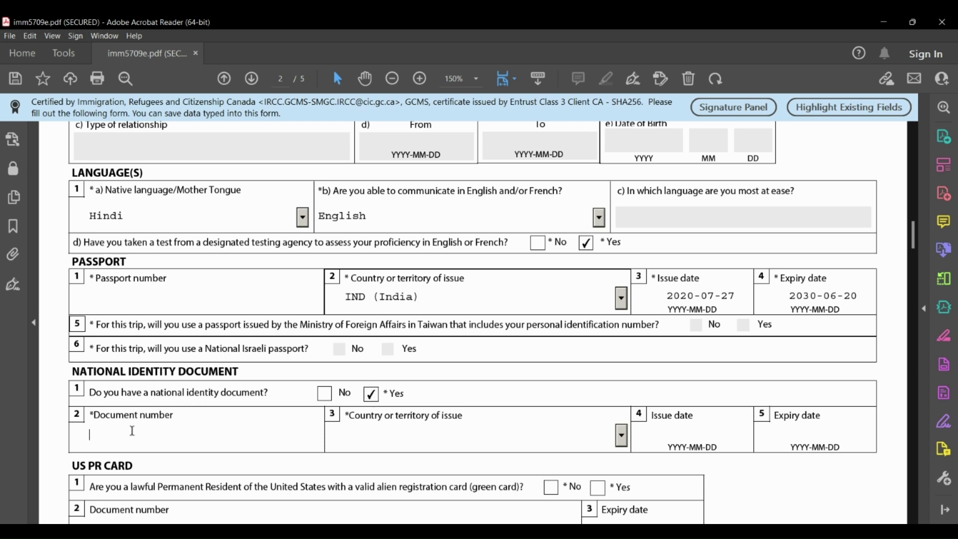
{"action": "left_click", "coordinate": [102, 290]}
{"action": "left_click", "coordinate": [103, 439]}
{"action": "left_click", "coordinate": [622, 438]}
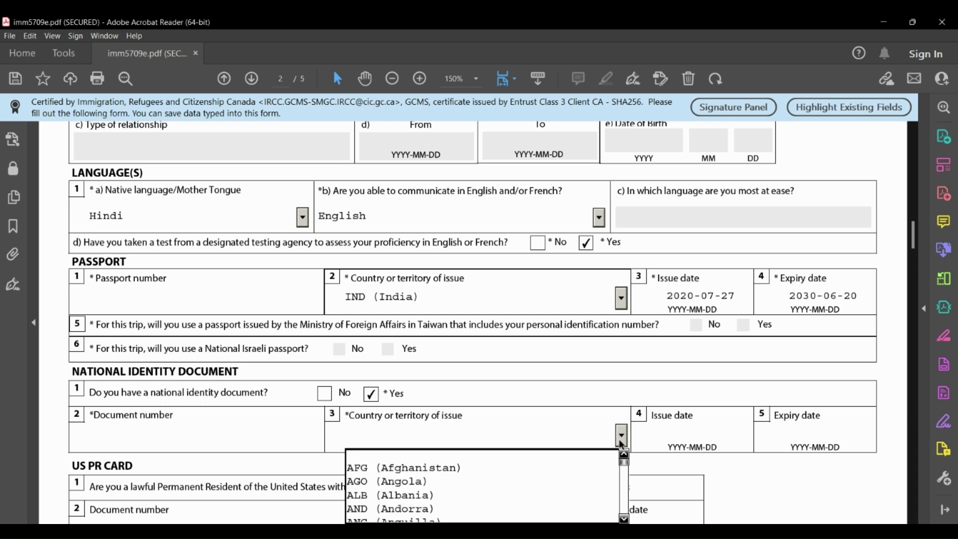
{"action": "type", "text": "in"}
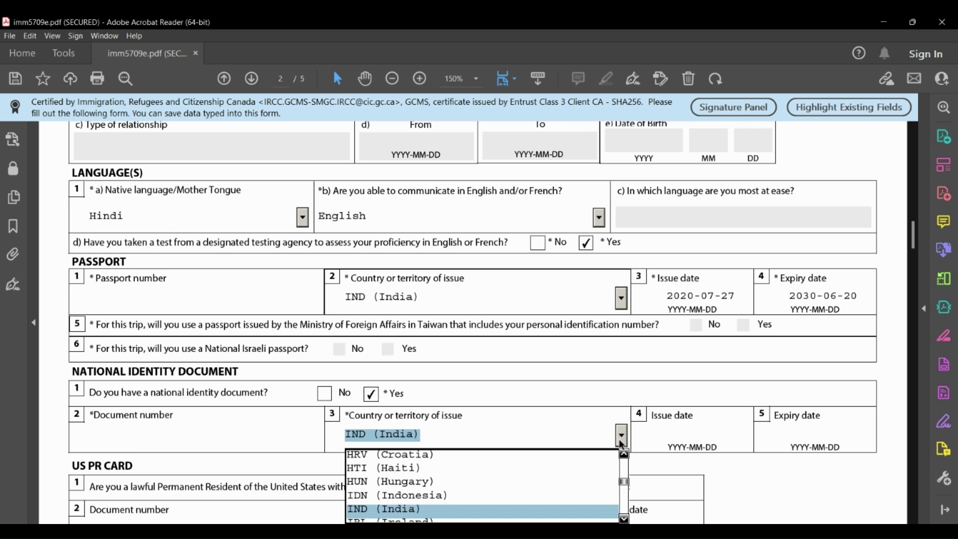
{"action": "key", "text": "Return"}
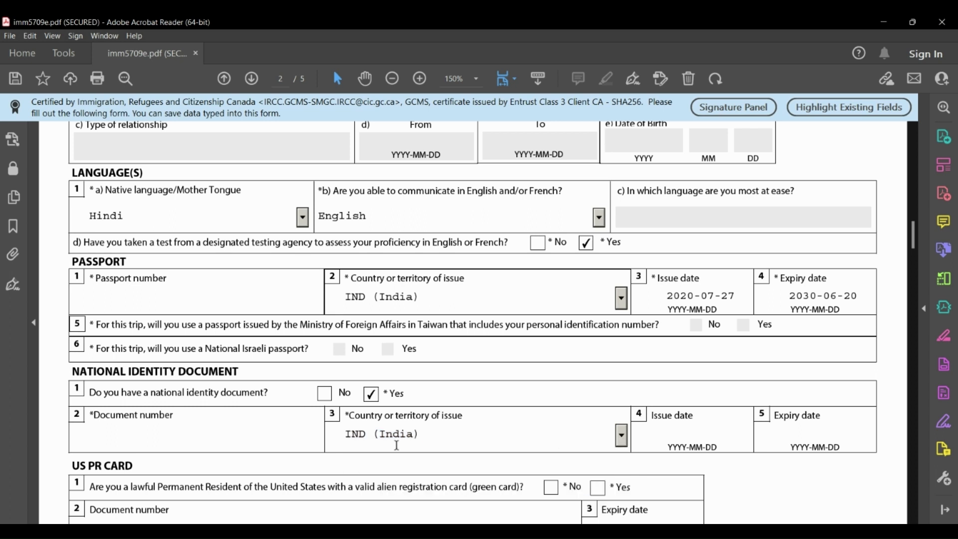
Answer No to the question about holding a US green card.
{"action": "scroll", "coordinate": [538, 441], "scroll_direction": "down", "scroll_amount": 1}
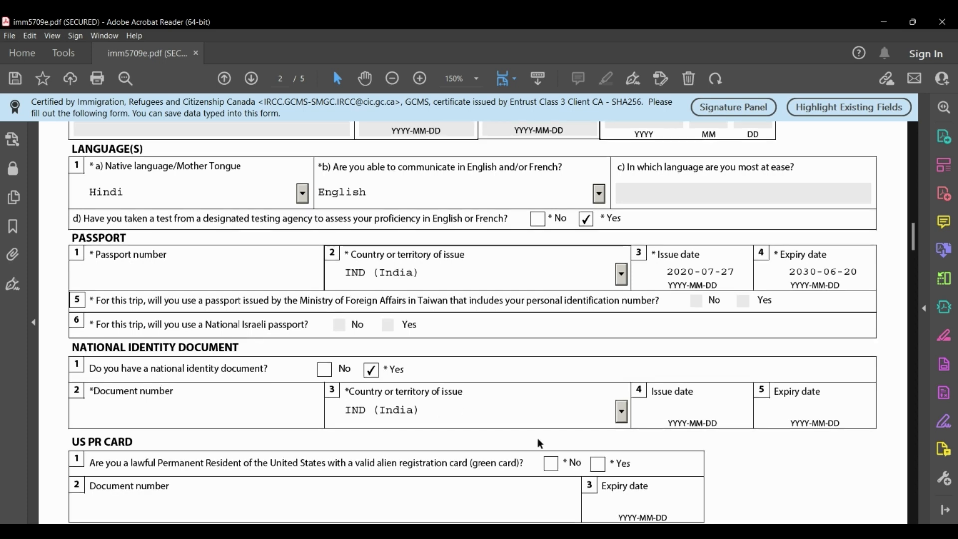
{"action": "scroll", "coordinate": [539, 437], "scroll_direction": "down", "scroll_amount": 2}
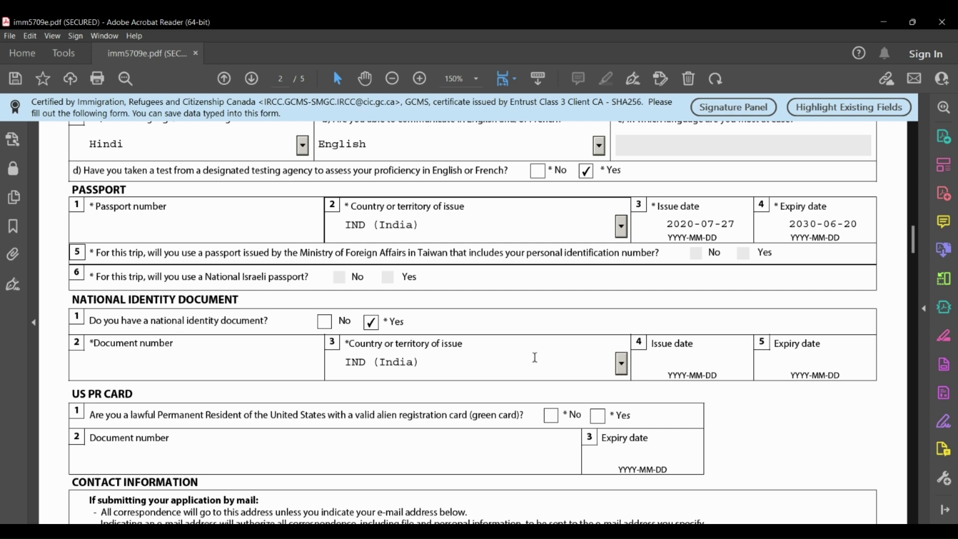
{"action": "scroll", "coordinate": [535, 357], "scroll_direction": "down", "scroll_amount": 4}
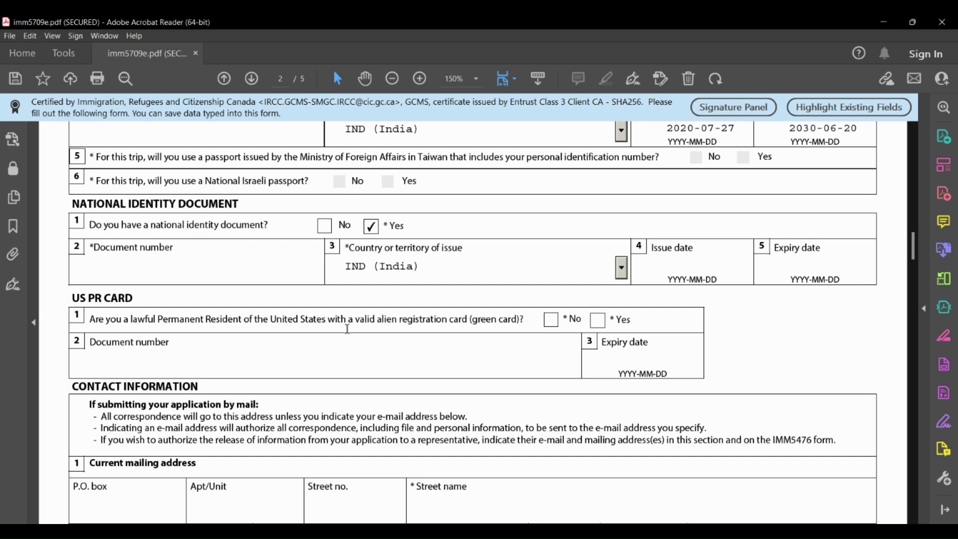
{"action": "left_click", "coordinate": [551, 320]}
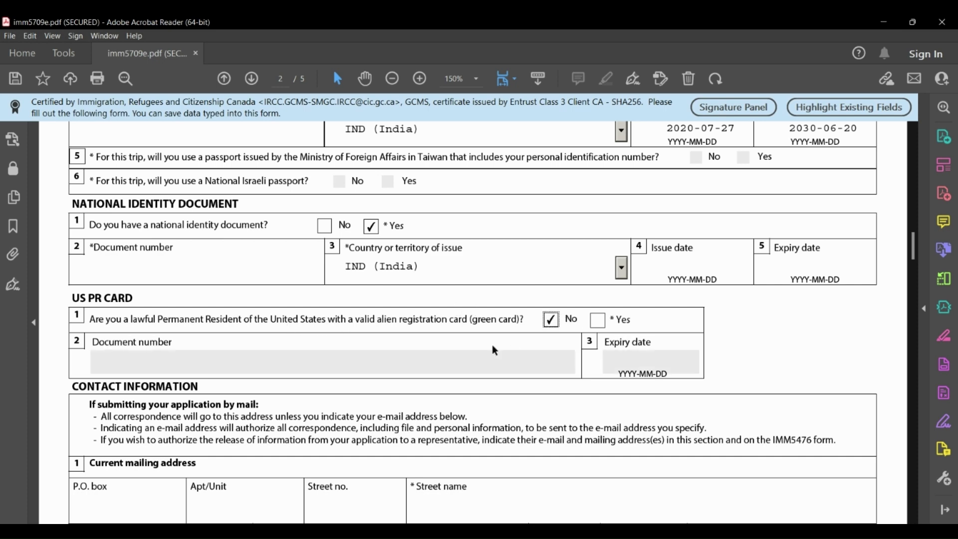
Set the mailing address country to Canada and its province to SK.
{"action": "scroll", "coordinate": [229, 395], "scroll_direction": "down", "scroll_amount": 3}
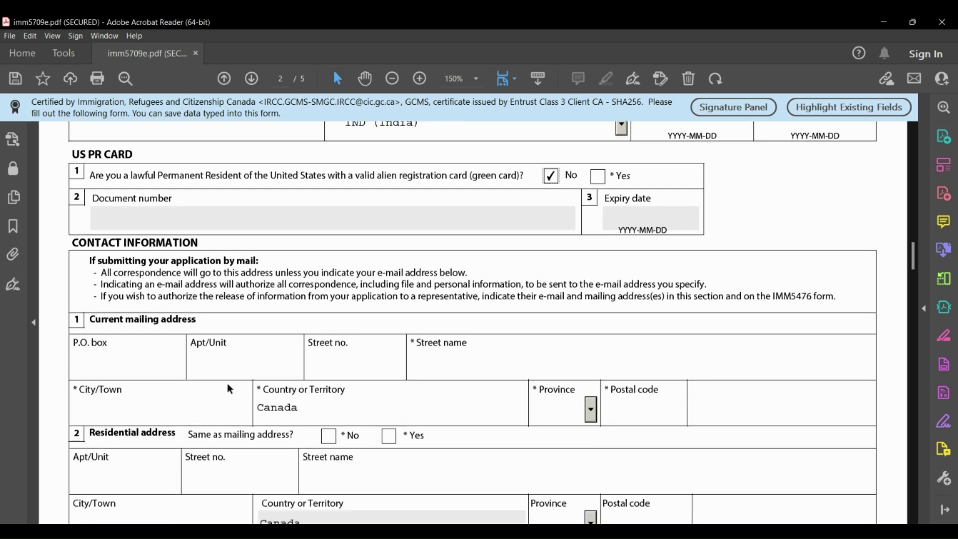
{"action": "left_click", "coordinate": [80, 360]}
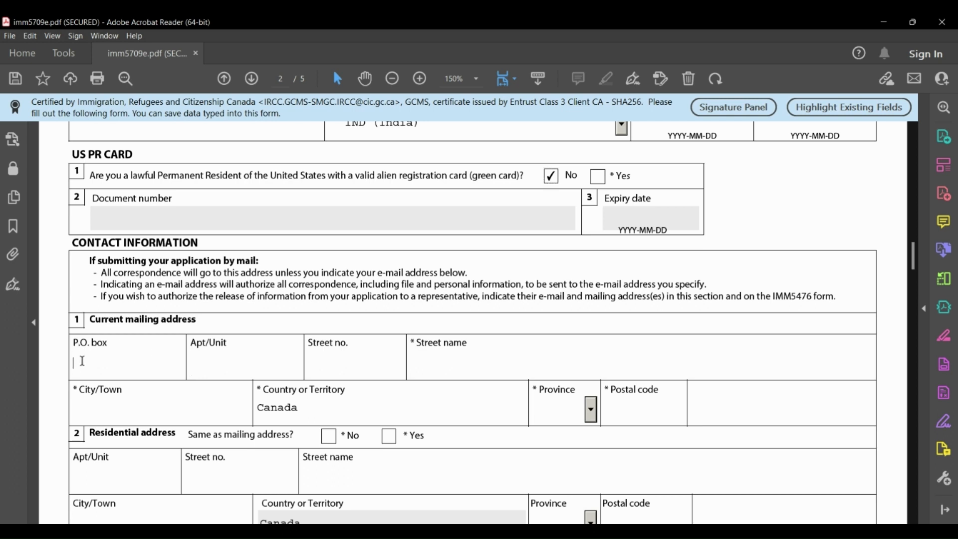
{"action": "left_click", "coordinate": [210, 367]}
{"action": "left_click", "coordinate": [464, 356]}
{"action": "left_click", "coordinate": [101, 414]}
{"action": "left_click_drag", "start_coordinate": [297, 409], "coordinate": [257, 409]}
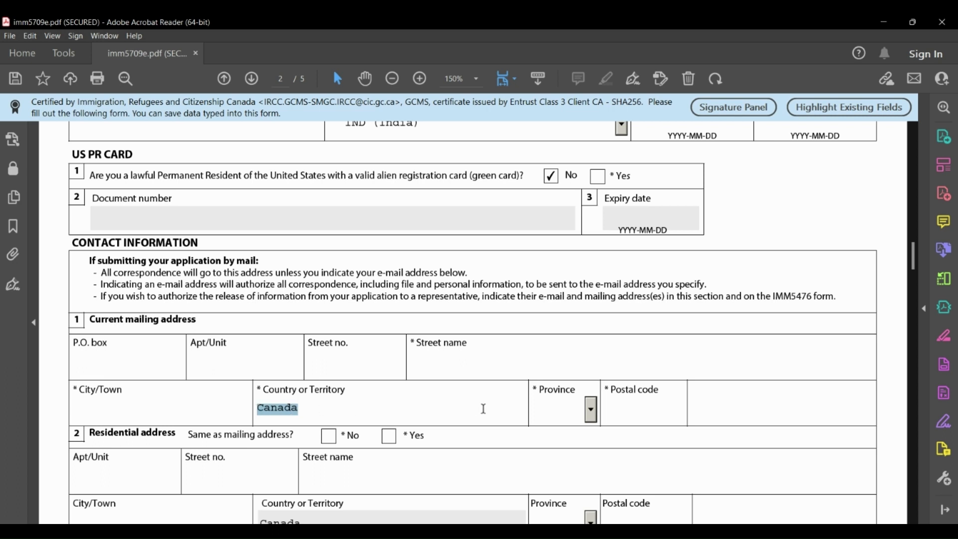
{"action": "left_click", "coordinate": [590, 413]}
{"action": "scroll", "coordinate": [564, 495], "scroll_direction": "down", "scroll_amount": 3}
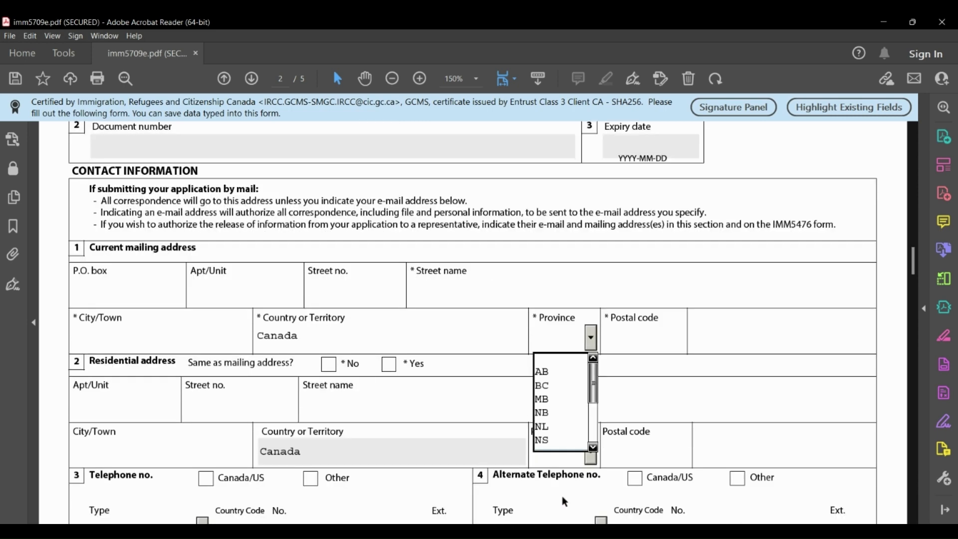
{"action": "scroll", "coordinate": [567, 398], "scroll_direction": "down", "scroll_amount": 3}
{"action": "scroll", "coordinate": [597, 330], "scroll_direction": "down", "scroll_amount": 3}
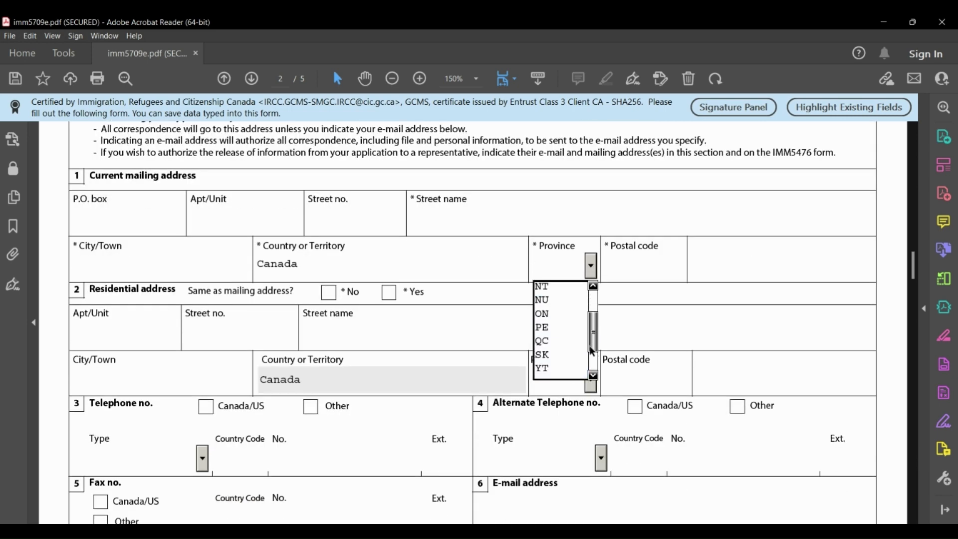
{"action": "left_click", "coordinate": [554, 356]}
{"action": "left_click", "coordinate": [624, 270]}
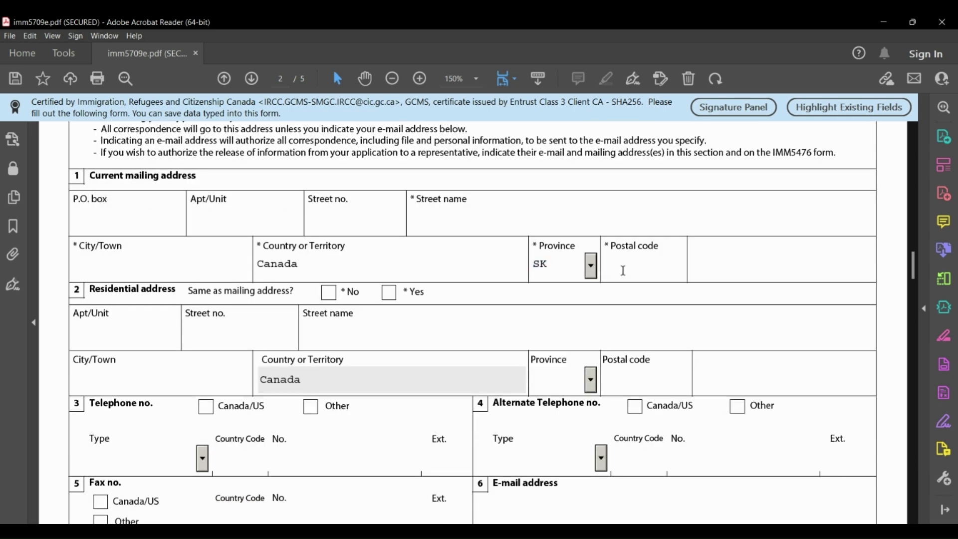
Mark the residential address as the same as the mailing address.
{"action": "triple_click", "coordinate": [105, 291]}
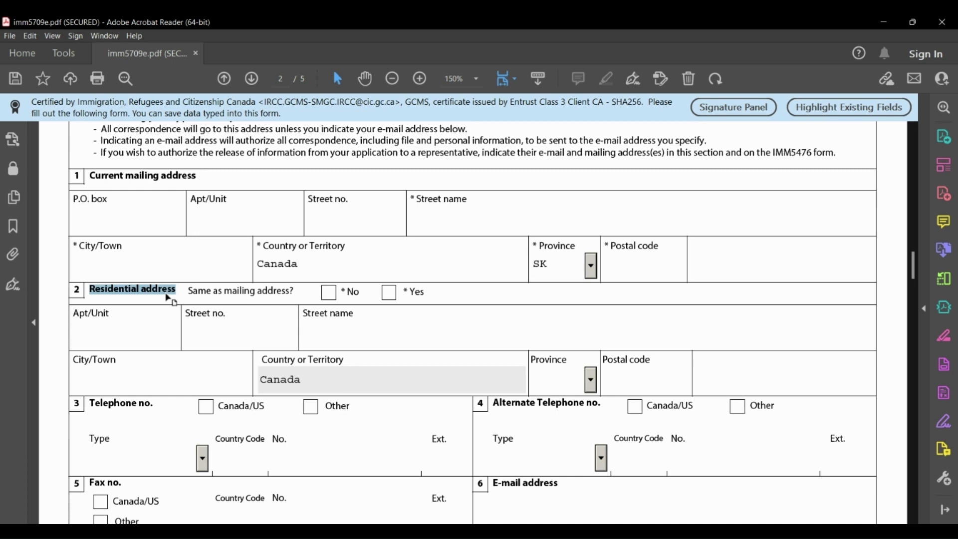
{"action": "left_click", "coordinate": [389, 293]}
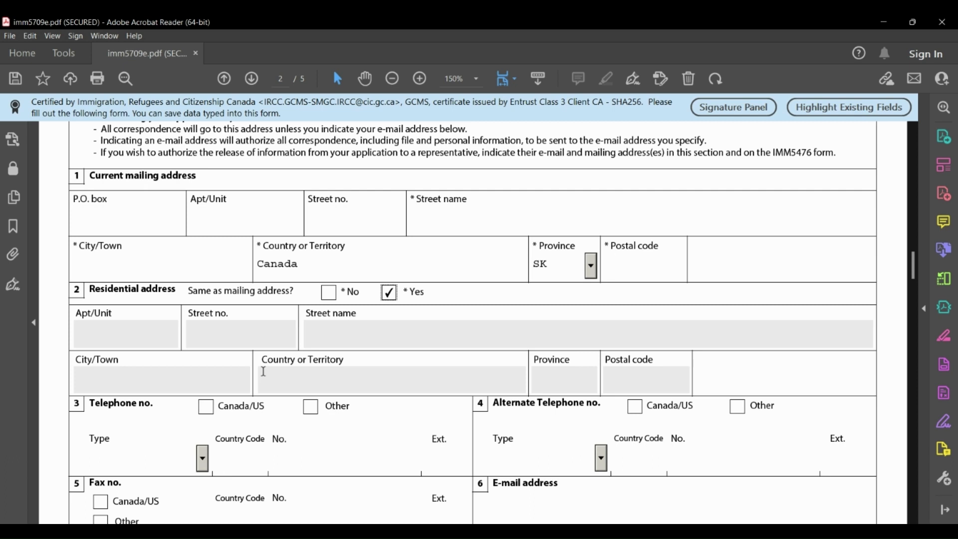
{"action": "scroll", "coordinate": [263, 372], "scroll_direction": "down", "scroll_amount": 1}
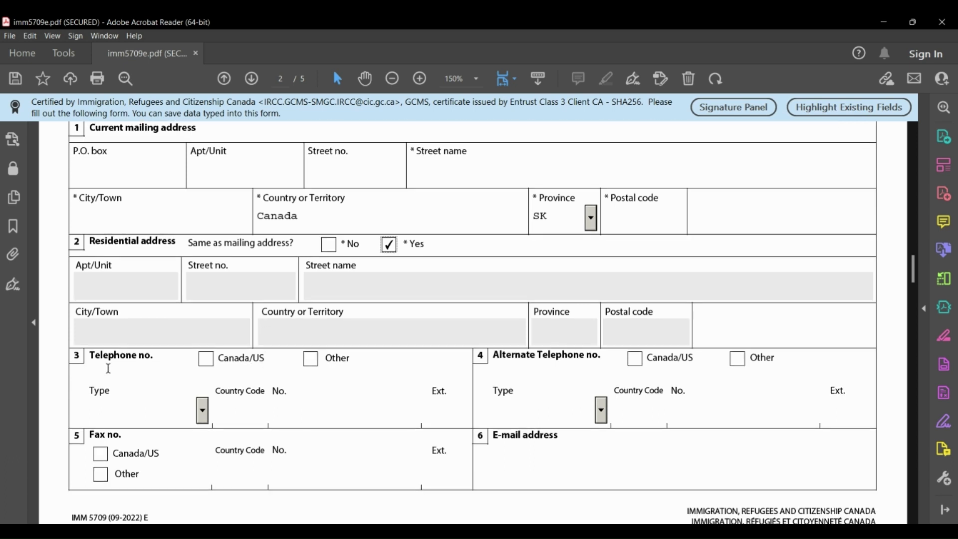
Set both the Telephone and Alternate Telephone types to Cellular.
{"action": "left_click", "coordinate": [202, 415]}
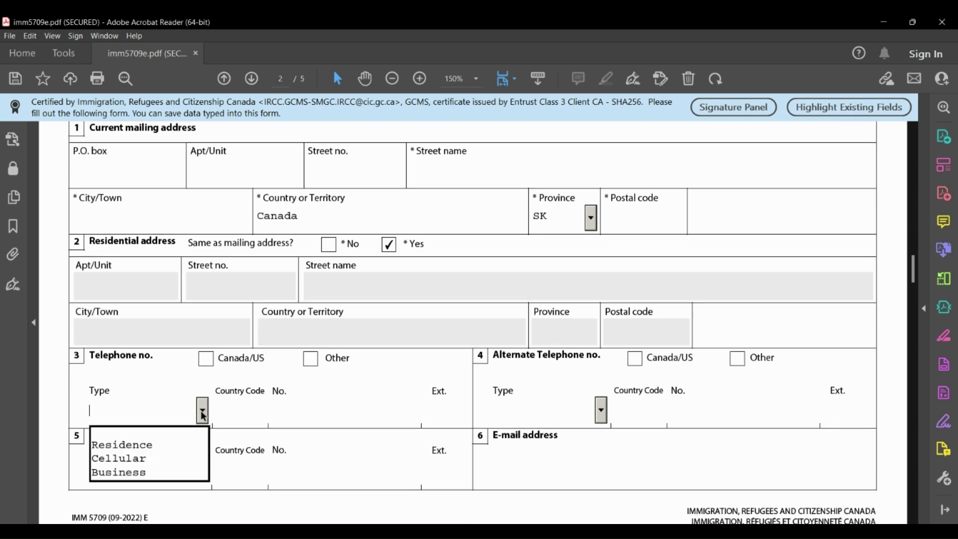
{"action": "left_click", "coordinate": [150, 462]}
{"action": "left_click", "coordinate": [229, 415]}
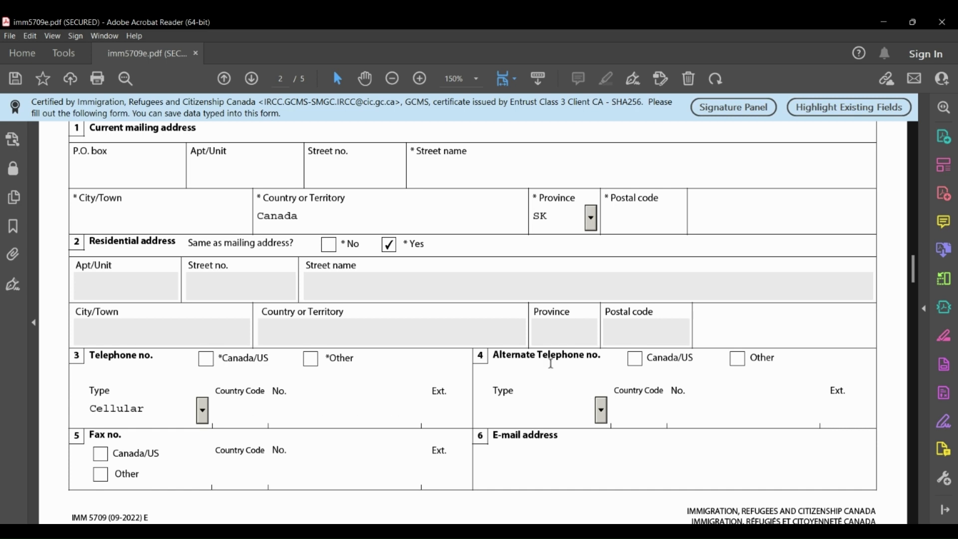
{"action": "left_click", "coordinate": [600, 410]}
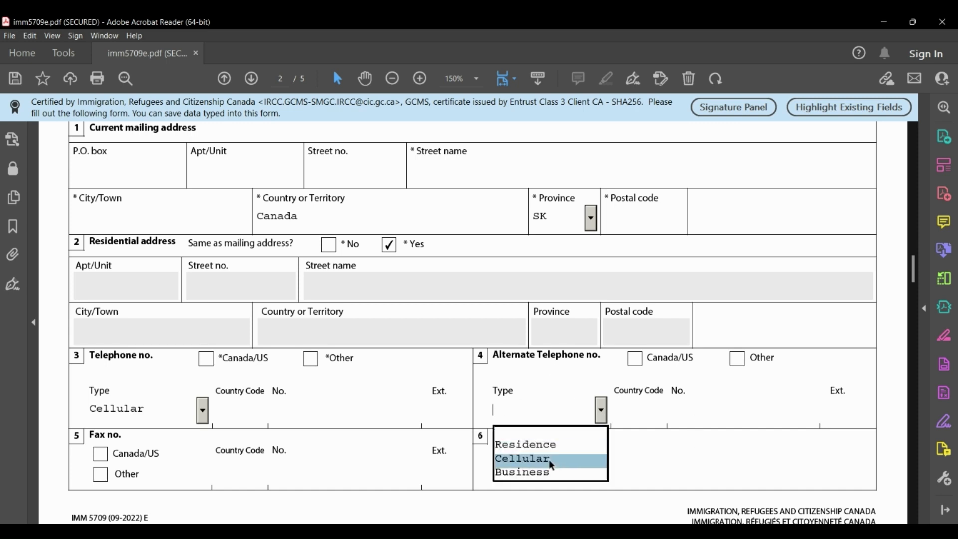
{"action": "left_click", "coordinate": [549, 459]}
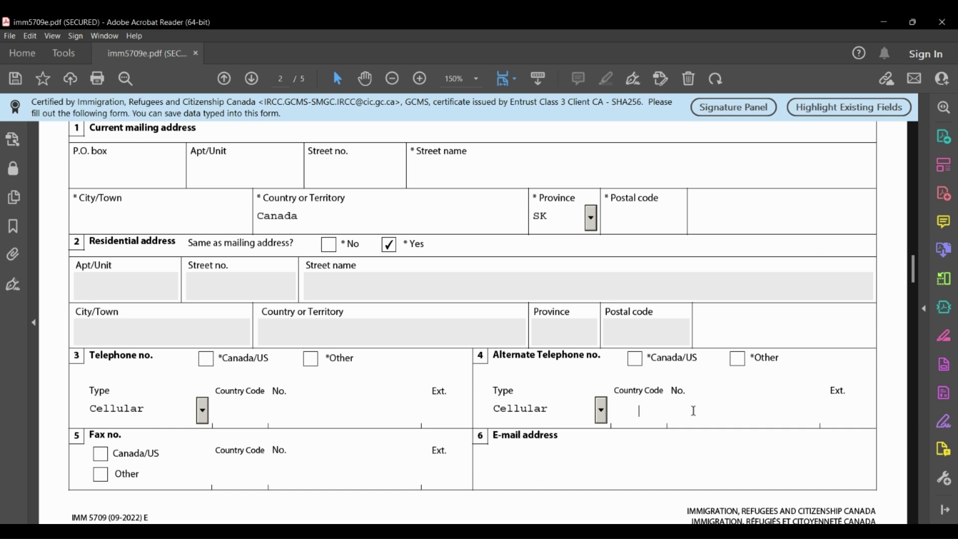
Set the original entry date to 2022-06-29 using the calendar.
{"action": "scroll", "coordinate": [146, 413], "scroll_direction": "down", "scroll_amount": 3}
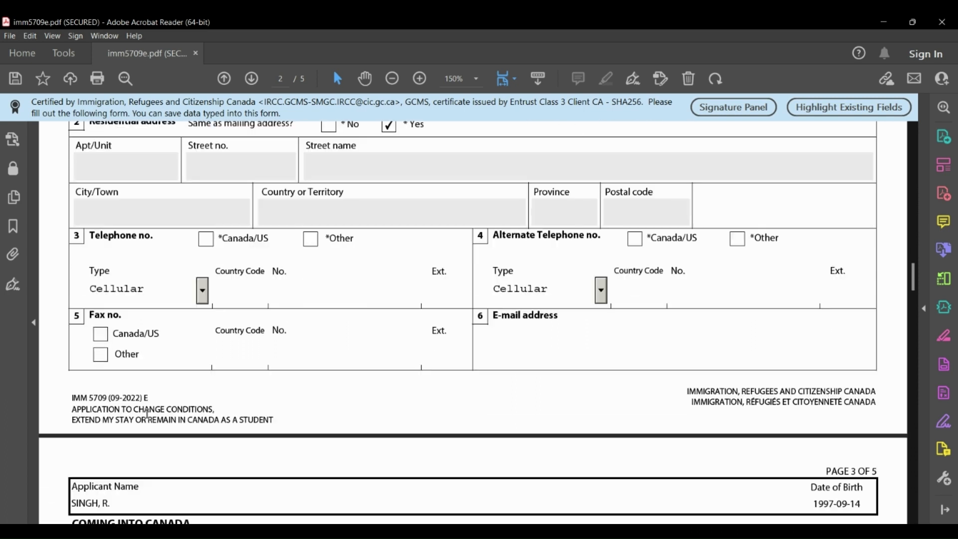
{"action": "left_click", "coordinate": [542, 346]}
{"action": "scroll", "coordinate": [310, 462], "scroll_direction": "down", "scroll_amount": 6}
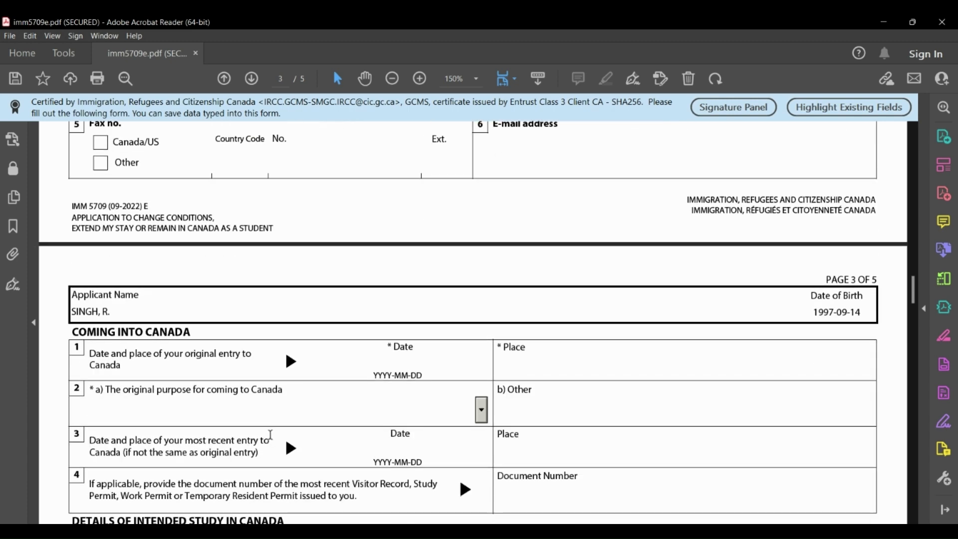
{"action": "scroll", "coordinate": [166, 411], "scroll_direction": "down", "scroll_amount": 1}
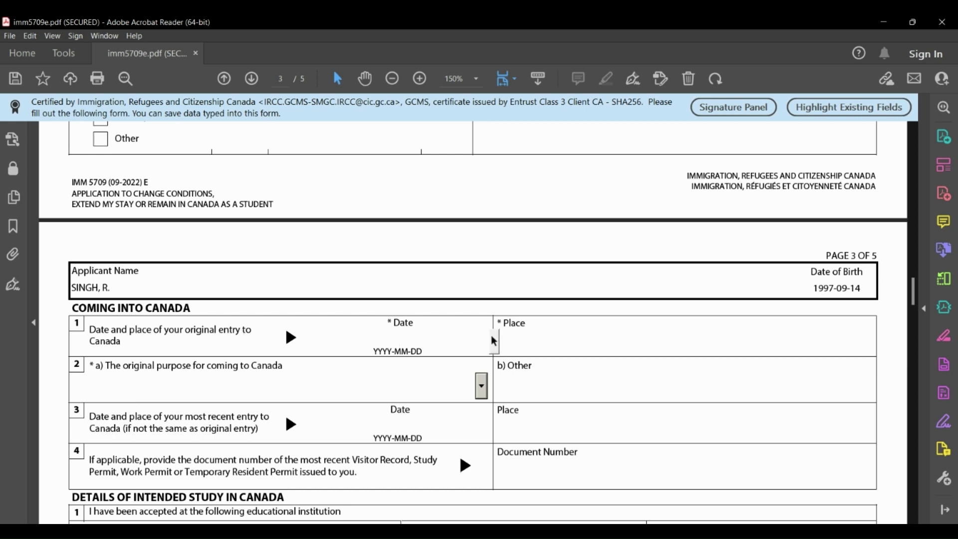
{"action": "left_click", "coordinate": [494, 341]}
{"action": "scroll", "coordinate": [379, 345], "scroll_direction": "up", "scroll_amount": 1}
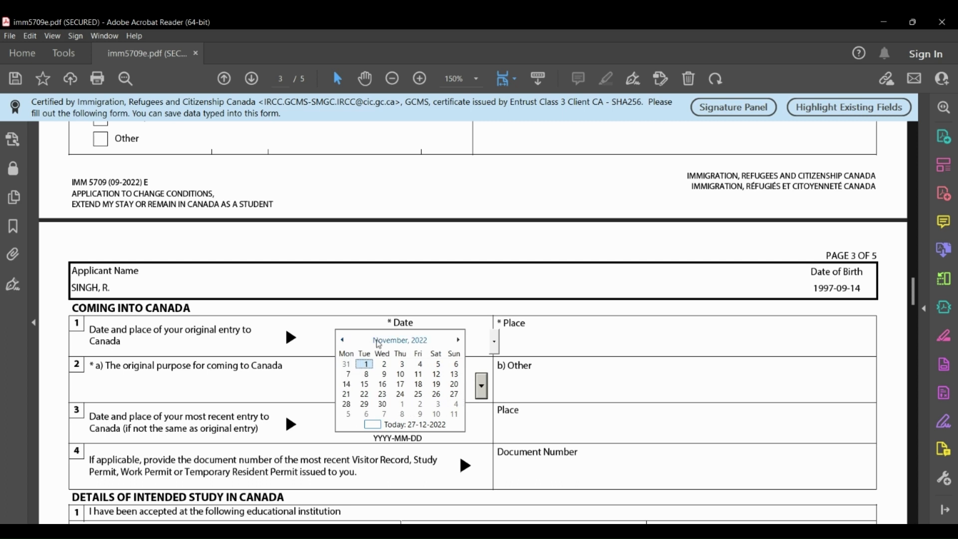
{"action": "left_click", "coordinate": [379, 344]}
{"action": "left_click", "coordinate": [414, 386]}
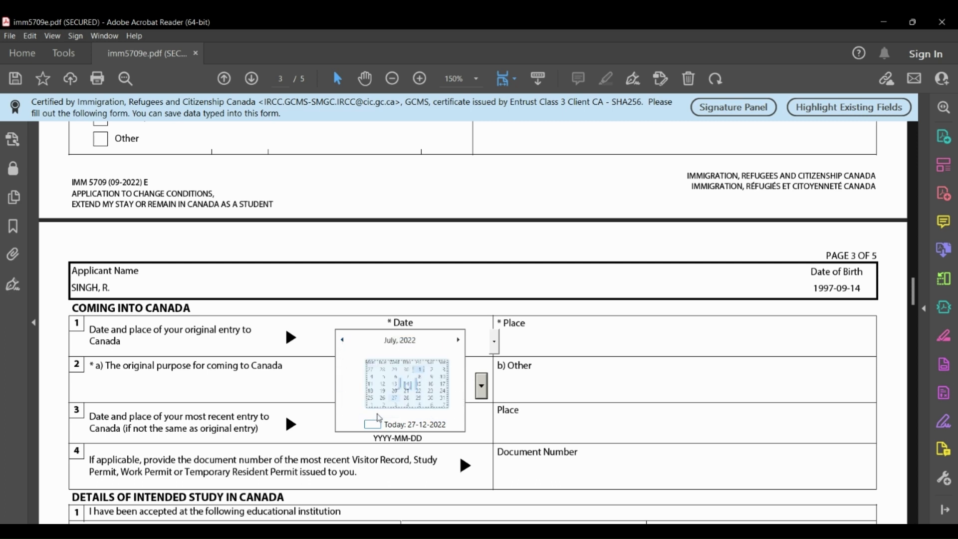
{"action": "left_click", "coordinate": [376, 364]}
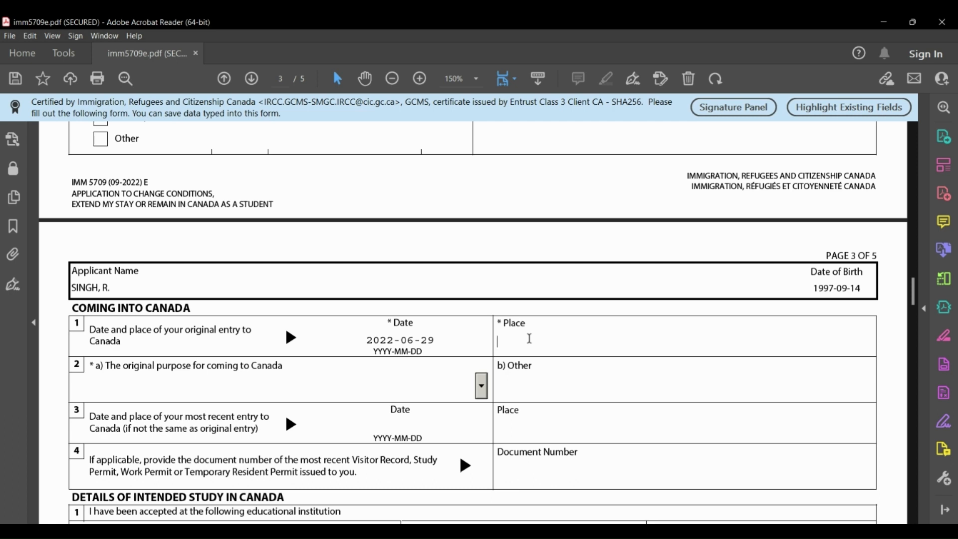
Choose Study as the original purpose for coming to Canada.
{"action": "left_click_drag", "start_coordinate": [123, 366], "coordinate": [271, 367]}
{"action": "left_click", "coordinate": [481, 390]}
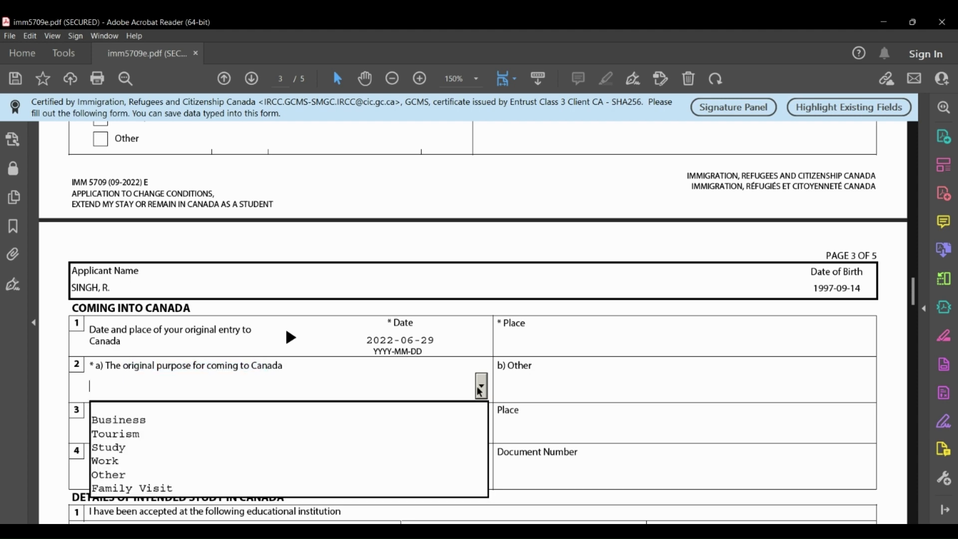
{"action": "left_click", "coordinate": [137, 448]}
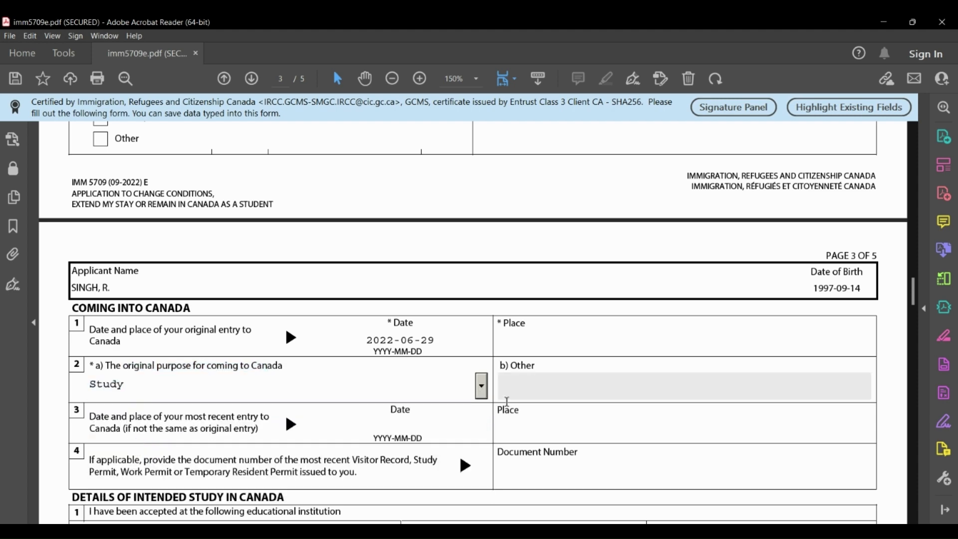
{"action": "scroll", "coordinate": [507, 401], "scroll_direction": "down", "scroll_amount": 3}
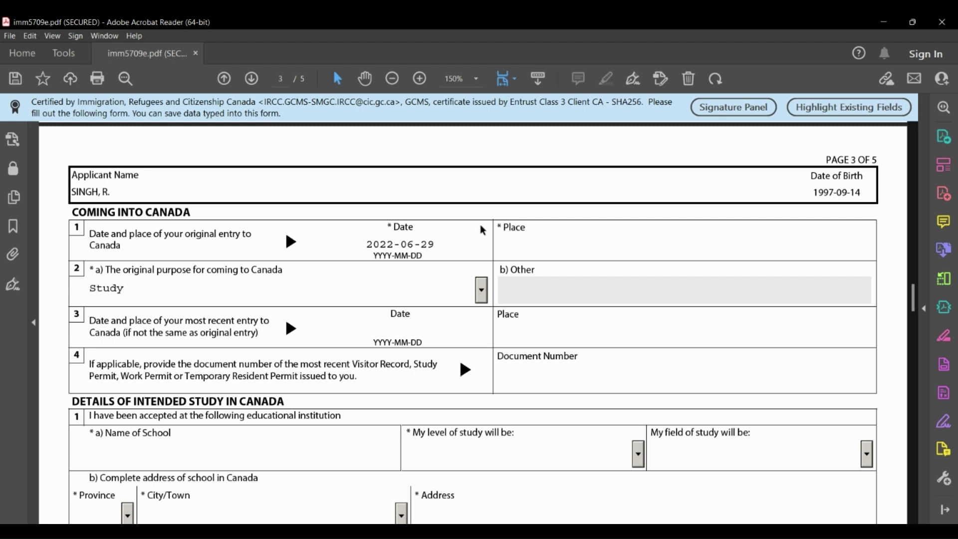
Enter 'University of Regina' as the name of the accepting school.
{"action": "left_click", "coordinate": [410, 330]}
{"action": "left_click", "coordinate": [531, 330]}
{"action": "scroll", "coordinate": [297, 420], "scroll_direction": "down", "scroll_amount": 3}
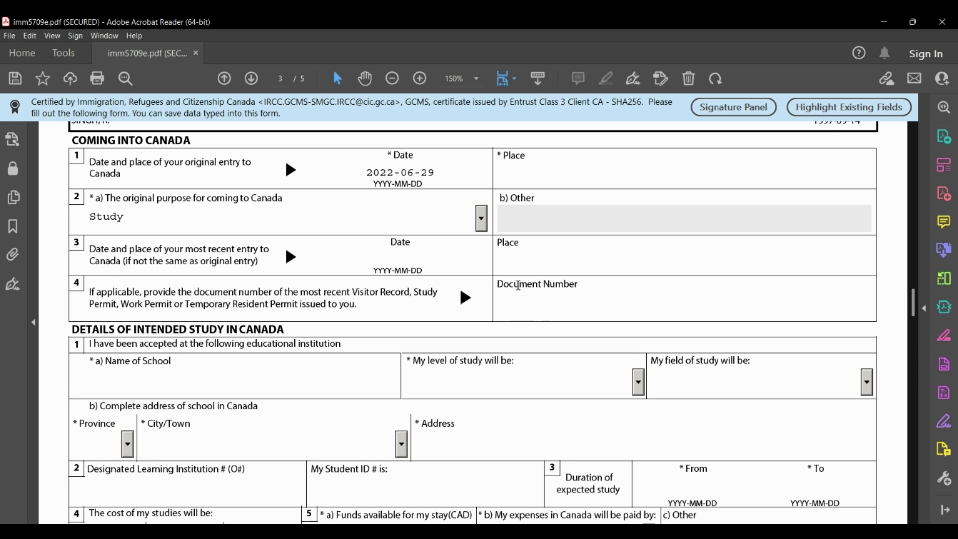
{"action": "scroll", "coordinate": [250, 387], "scroll_direction": "down", "scroll_amount": 3}
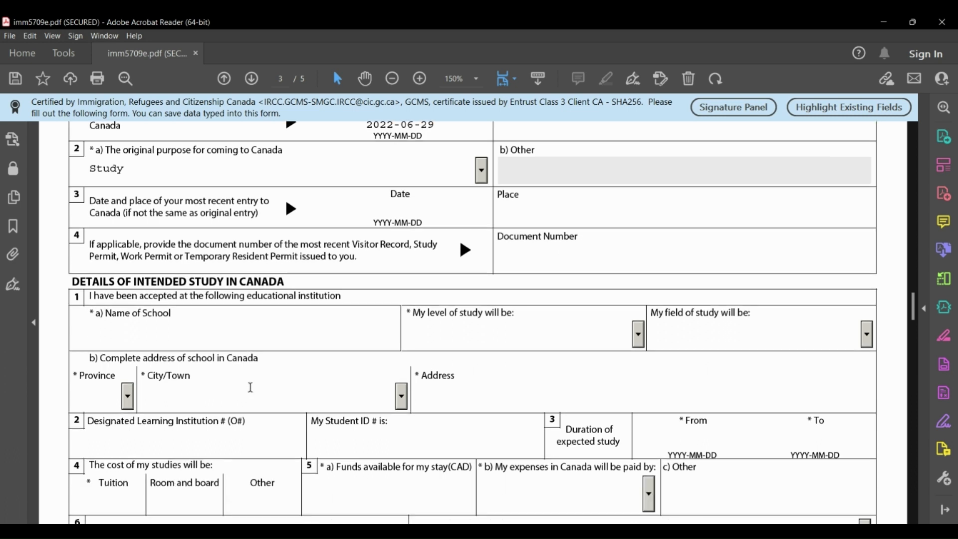
{"action": "scroll", "coordinate": [251, 388], "scroll_direction": "down", "scroll_amount": 1}
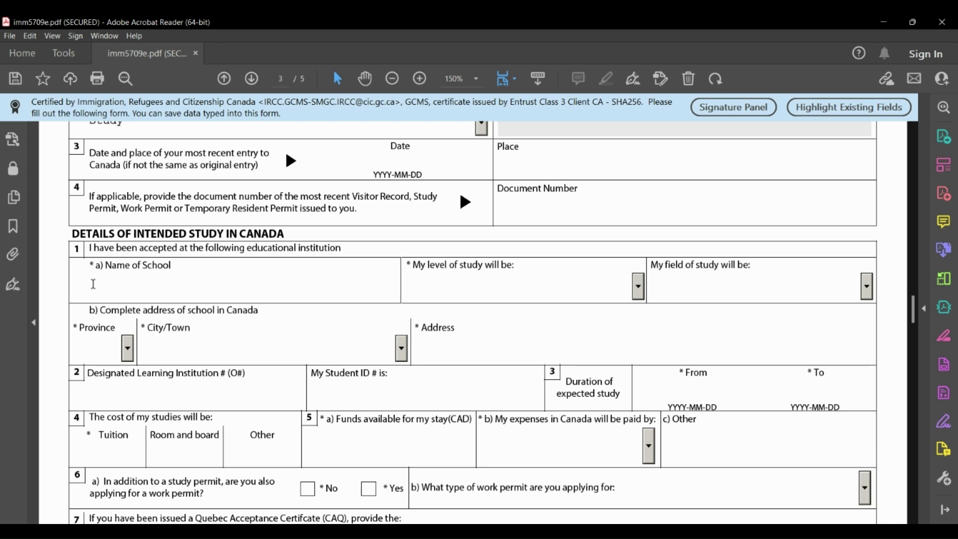
{"action": "type", "text": "University of Regina"}
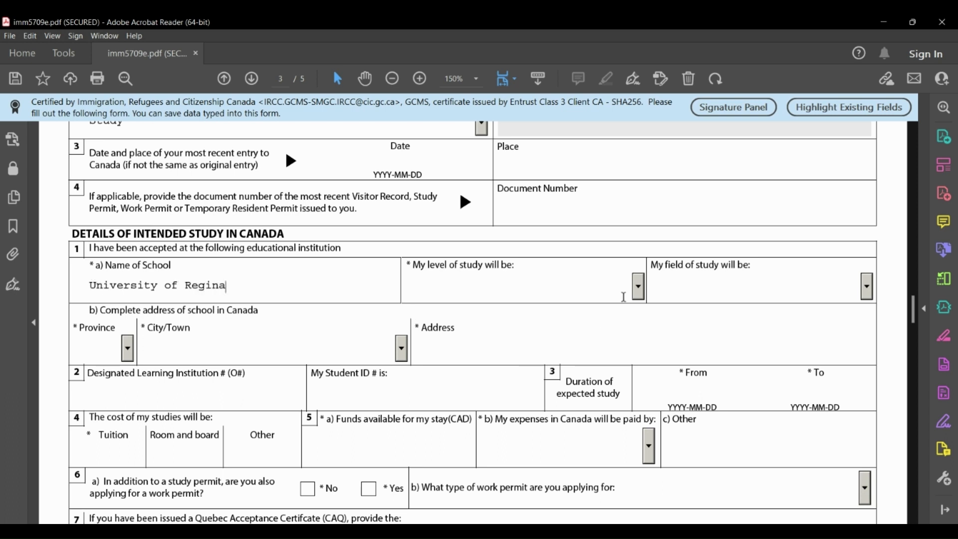
Set the study level to University - Master's Deg. and the field to Computing/IT.
{"action": "left_click", "coordinate": [642, 290]}
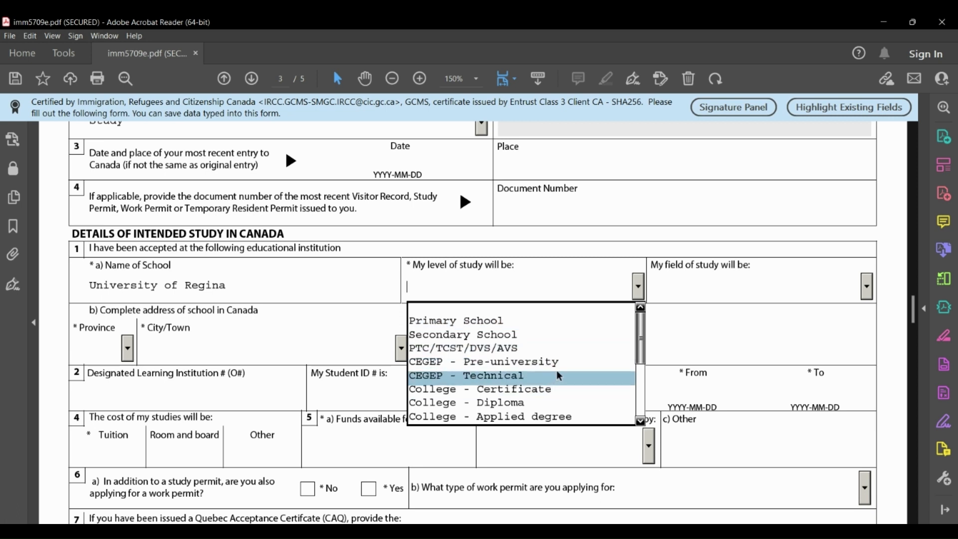
{"action": "scroll", "coordinate": [558, 372], "scroll_direction": "down", "scroll_amount": 3}
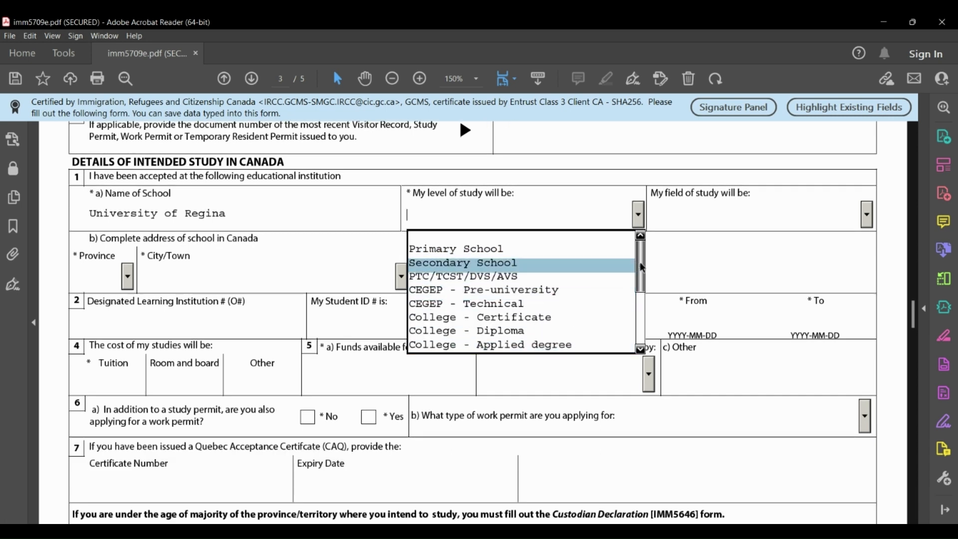
{"action": "left_click_drag", "start_coordinate": [641, 269], "coordinate": [643, 300]}
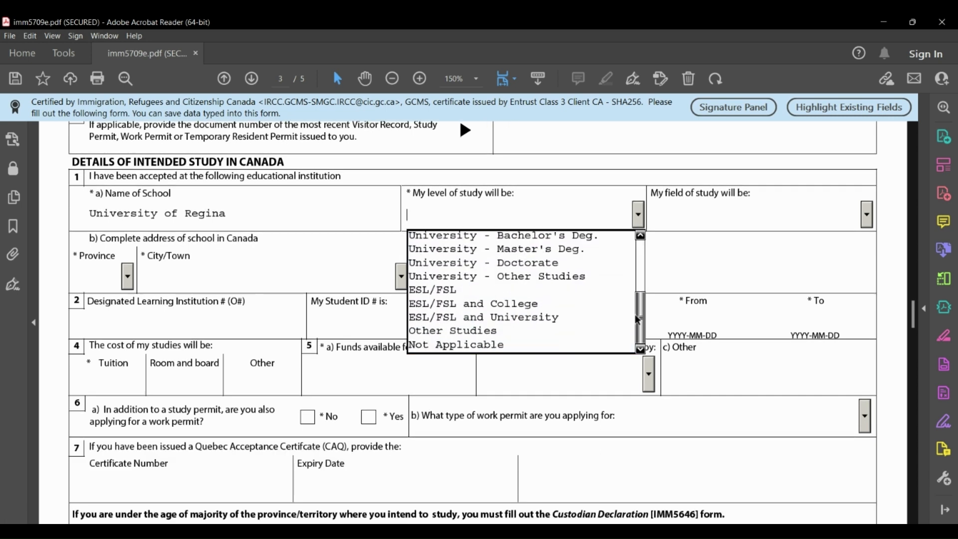
{"action": "left_click", "coordinate": [569, 253]}
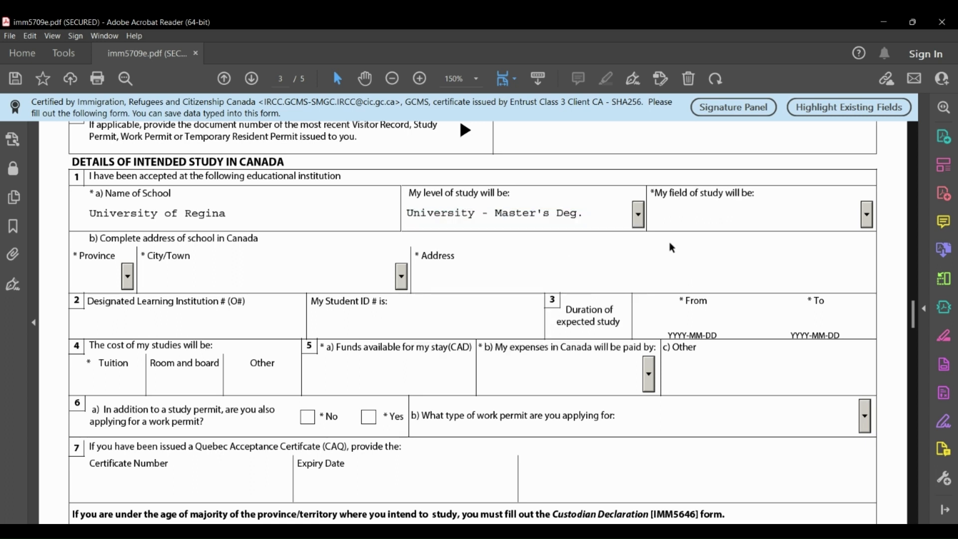
{"action": "left_click", "coordinate": [867, 215]}
{"action": "left_click", "coordinate": [705, 294]}
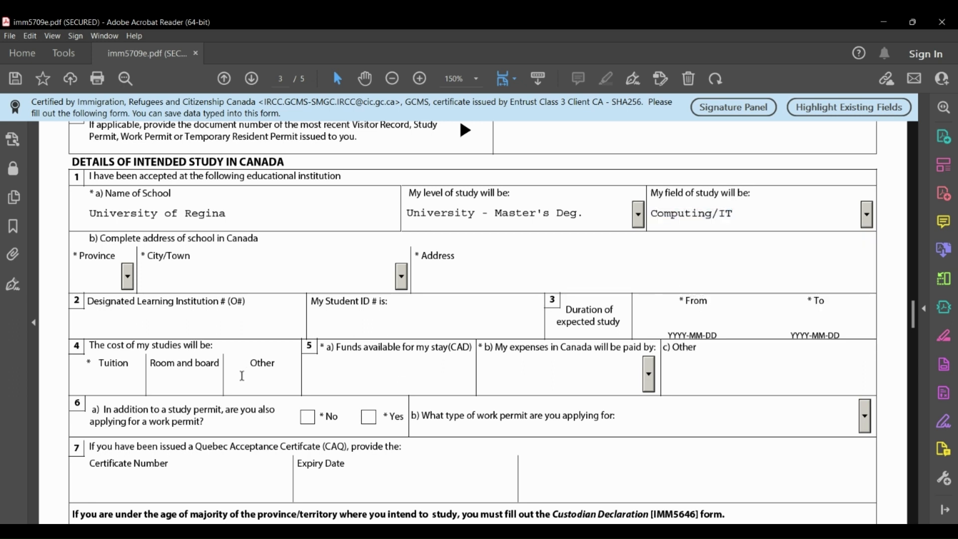
Set the school's province to SK.
{"action": "left_click", "coordinate": [128, 277]}
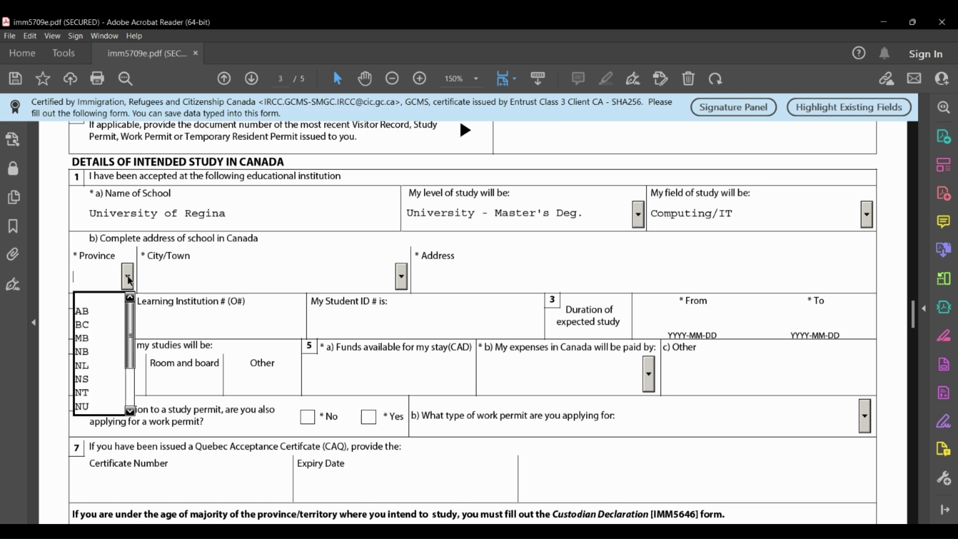
{"action": "left_click_drag", "start_coordinate": [128, 321], "coordinate": [127, 375]}
{"action": "left_click", "coordinate": [89, 394]}
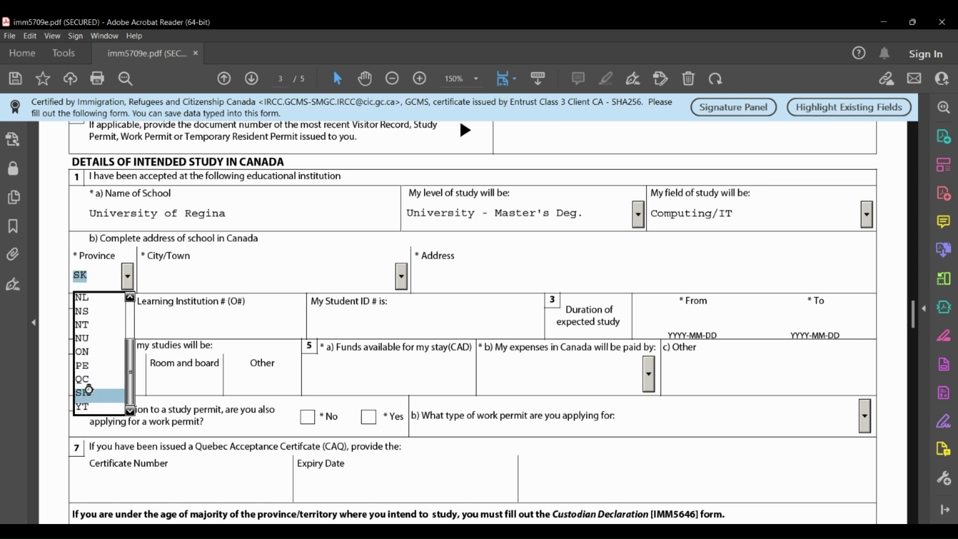
{"action": "left_click", "coordinate": [151, 261]}
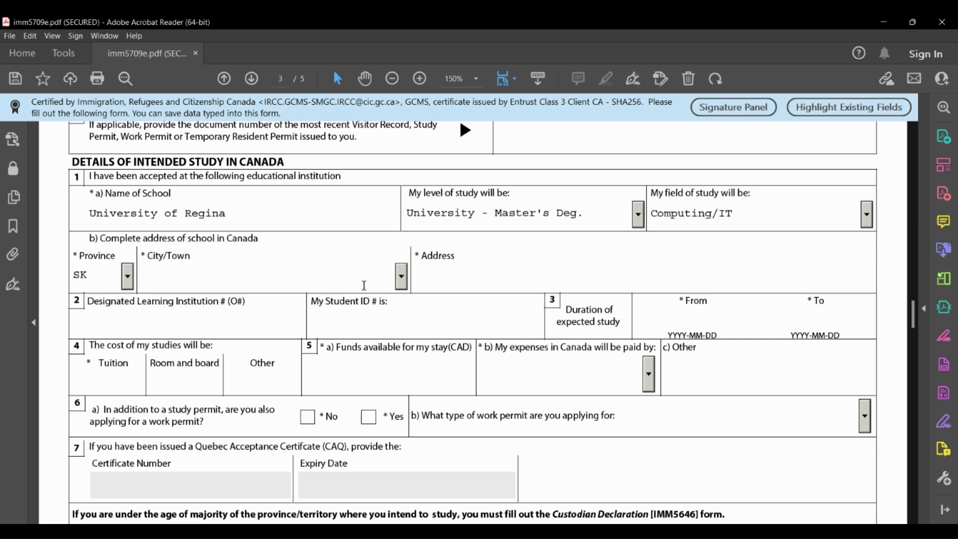
Select Regina as the school's city from the City/Town list.
{"action": "left_click", "coordinate": [402, 281]}
{"action": "scroll", "coordinate": [250, 344], "scroll_direction": "down", "scroll_amount": 2}
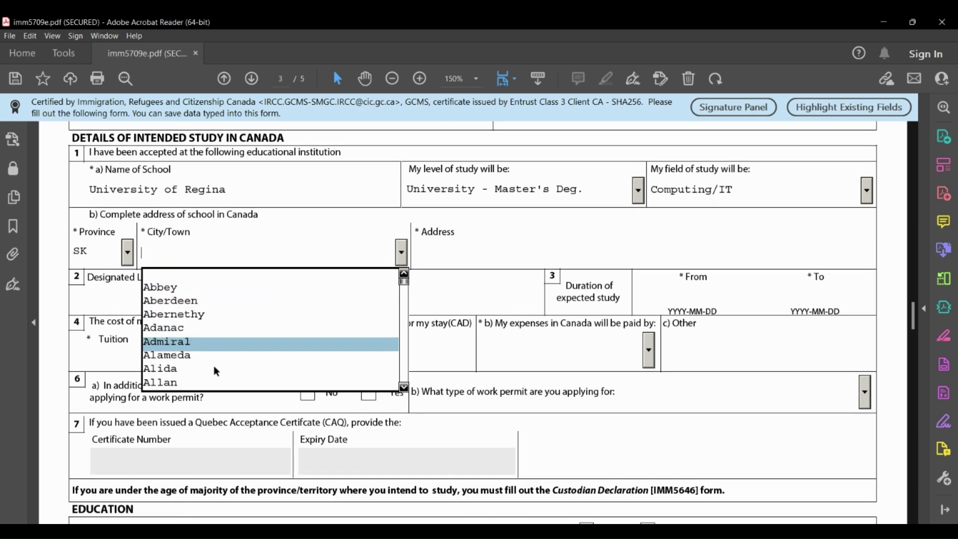
{"action": "left_click_drag", "start_coordinate": [403, 257], "coordinate": [403, 269]}
{"action": "key", "text": "r"}
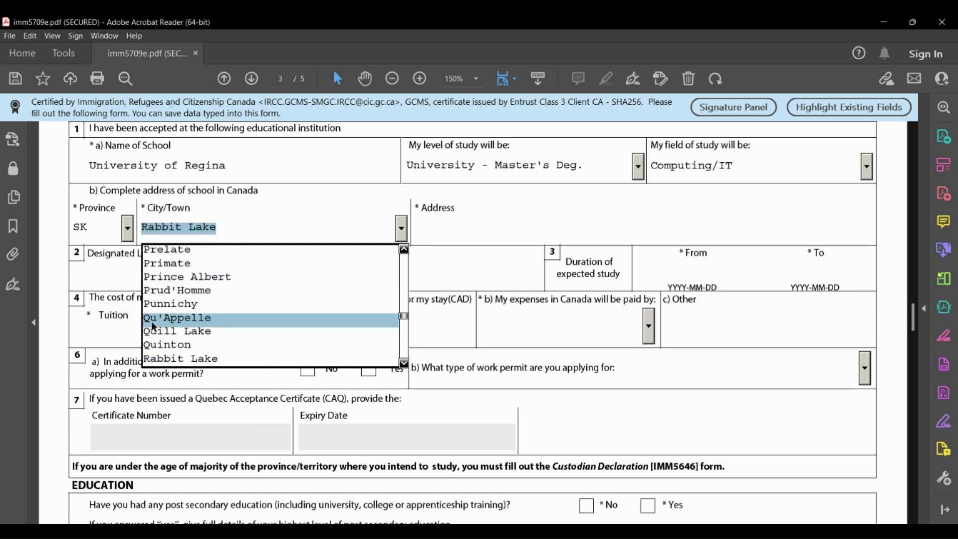
{"action": "scroll", "coordinate": [176, 332], "scroll_direction": "down", "scroll_amount": 1}
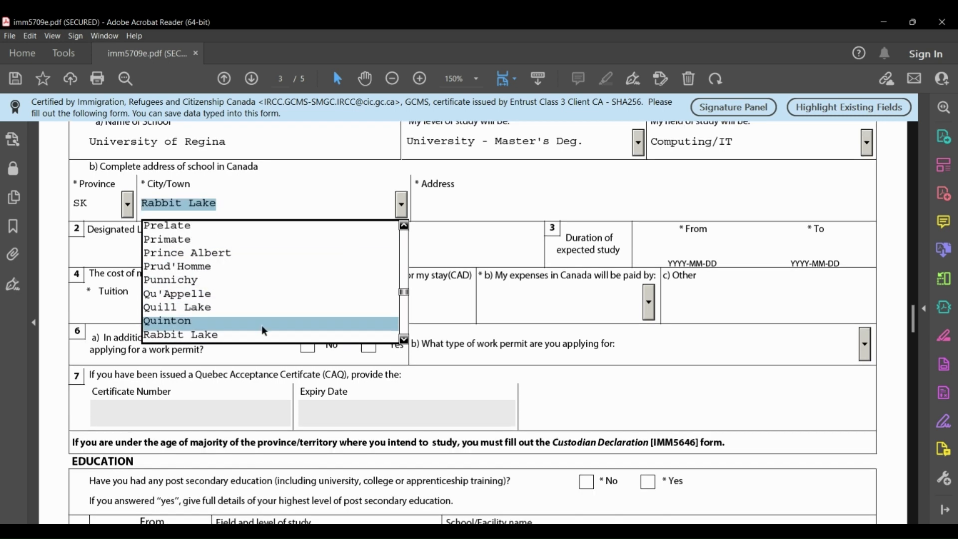
{"action": "left_click", "coordinate": [405, 340]}
{"action": "left_click", "coordinate": [405, 340]}
{"action": "left_click", "coordinate": [405, 339]}
{"action": "left_click", "coordinate": [404, 340]}
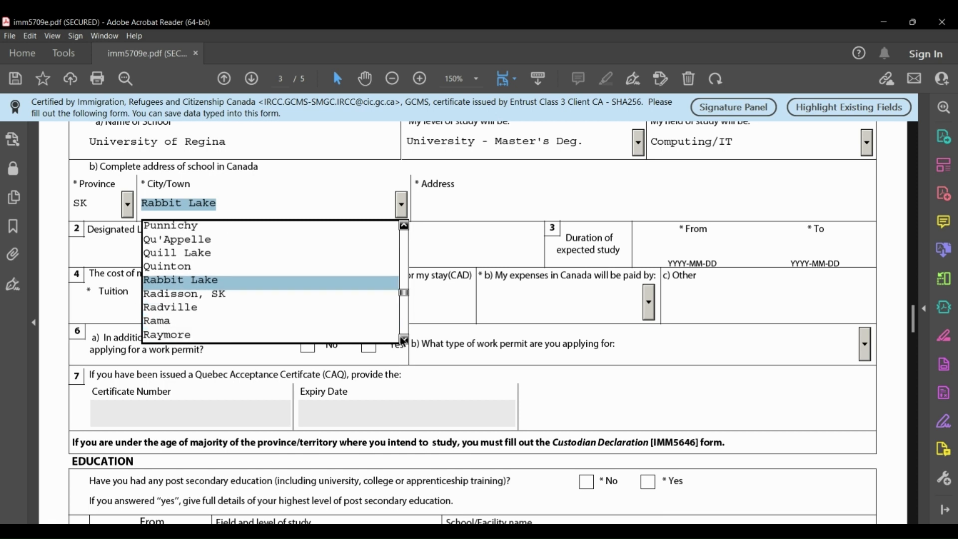
{"action": "left_click", "coordinate": [405, 340]}
{"action": "left_click", "coordinate": [404, 340]}
{"action": "left_click", "coordinate": [160, 338]}
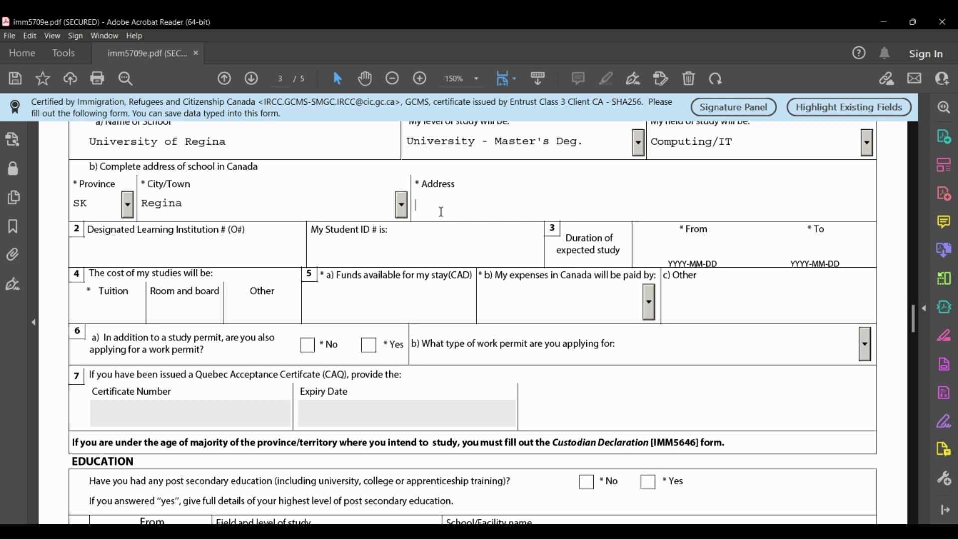
Move to the Designated Learning Institution and student ID fields.
{"action": "scroll", "coordinate": [310, 232], "scroll_direction": "up", "scroll_amount": 1}
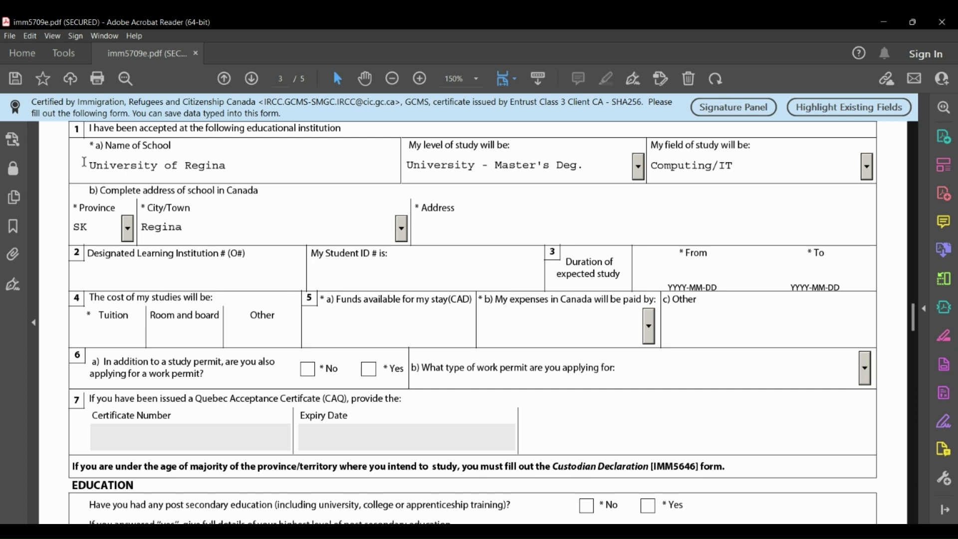
{"action": "left_click", "coordinate": [108, 268]}
{"action": "left_click_drag", "start_coordinate": [188, 191], "coordinate": [227, 190]}
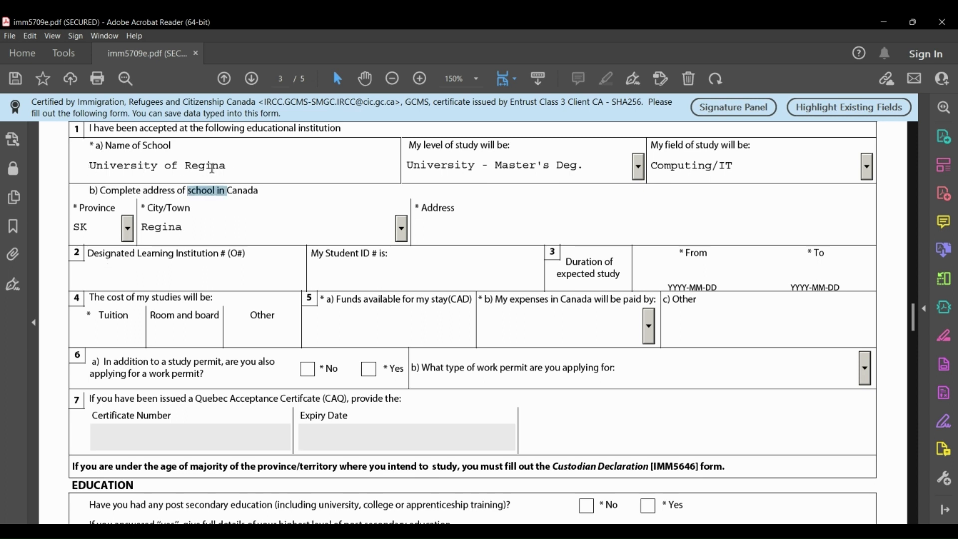
{"action": "left_click", "coordinate": [228, 167]}
{"action": "left_click", "coordinate": [326, 270]}
Set the study start date to today, 2022-12-27.
{"action": "left_click", "coordinate": [697, 269]}
{"action": "left_click", "coordinate": [758, 272]}
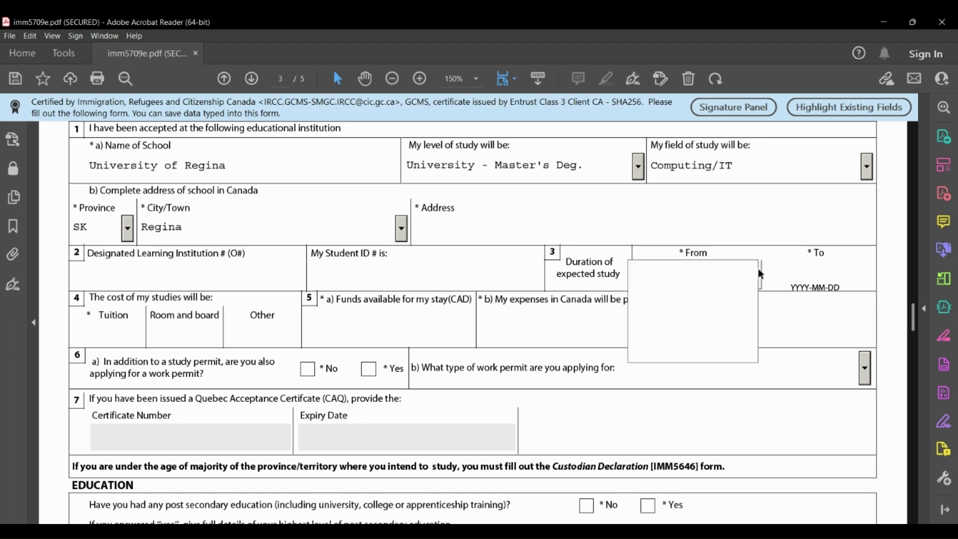
{"action": "left_click", "coordinate": [702, 357]}
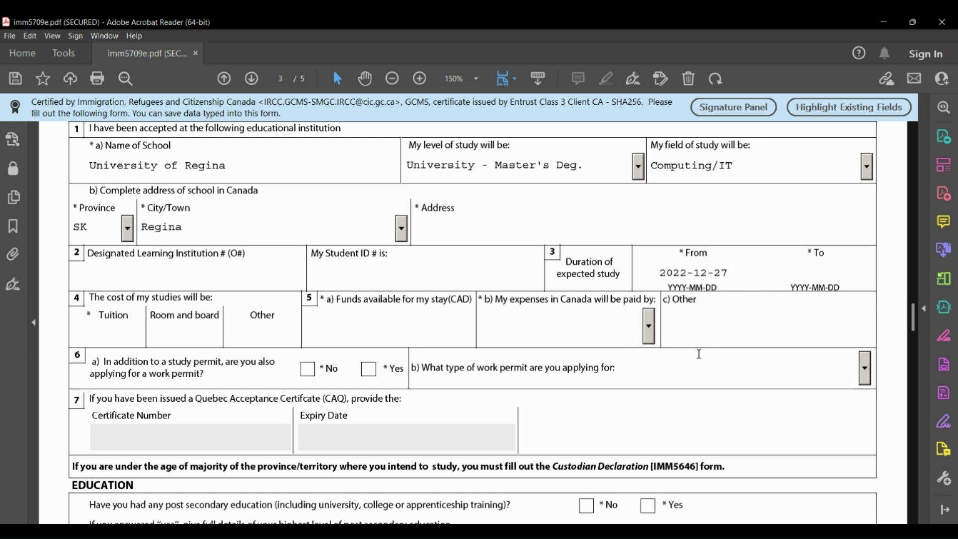
Set the study end date to 2023-04-30.
{"action": "left_click", "coordinate": [823, 258]}
{"action": "left_click", "coordinate": [883, 278]}
{"action": "left_click", "coordinate": [874, 271]}
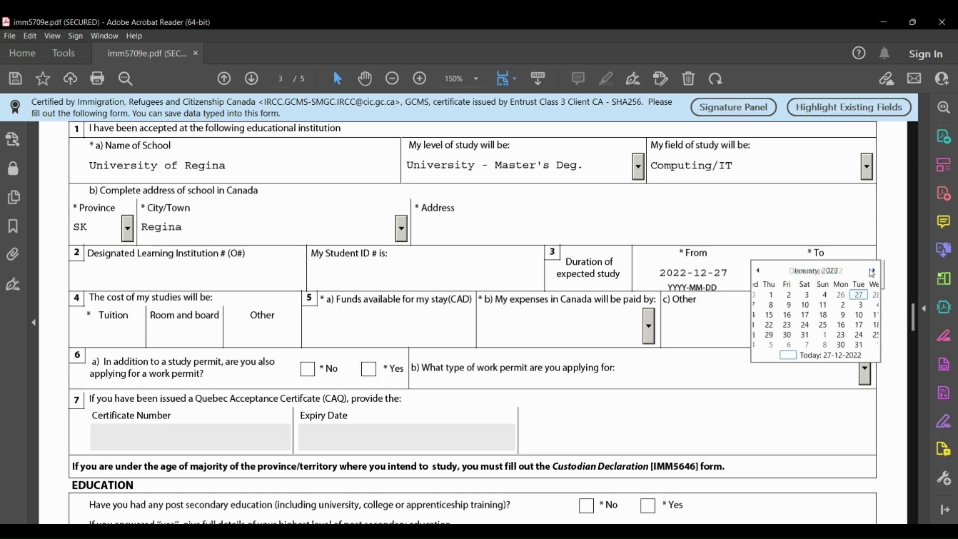
{"action": "left_click", "coordinate": [874, 272]}
{"action": "left_click", "coordinate": [875, 271]}
{"action": "left_click", "coordinate": [874, 271]}
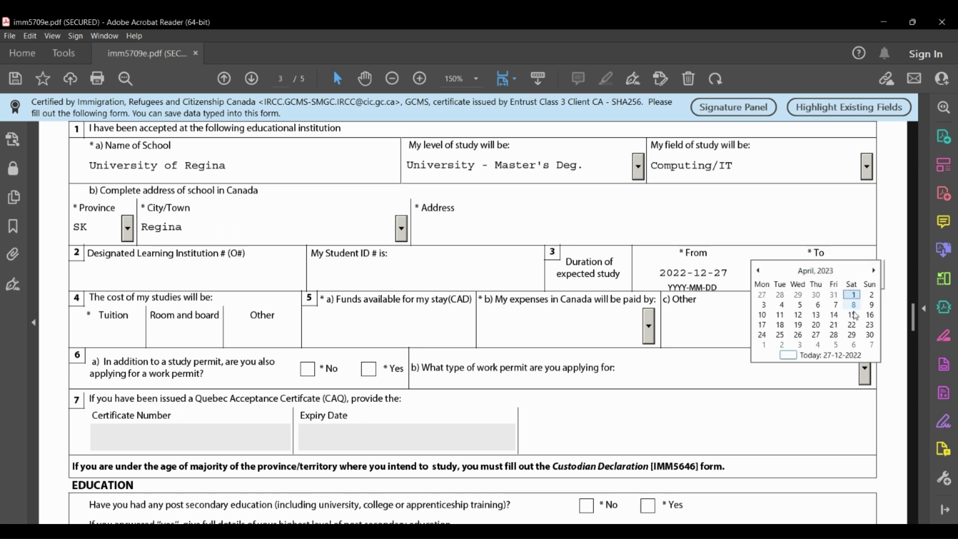
{"action": "left_click", "coordinate": [871, 335]}
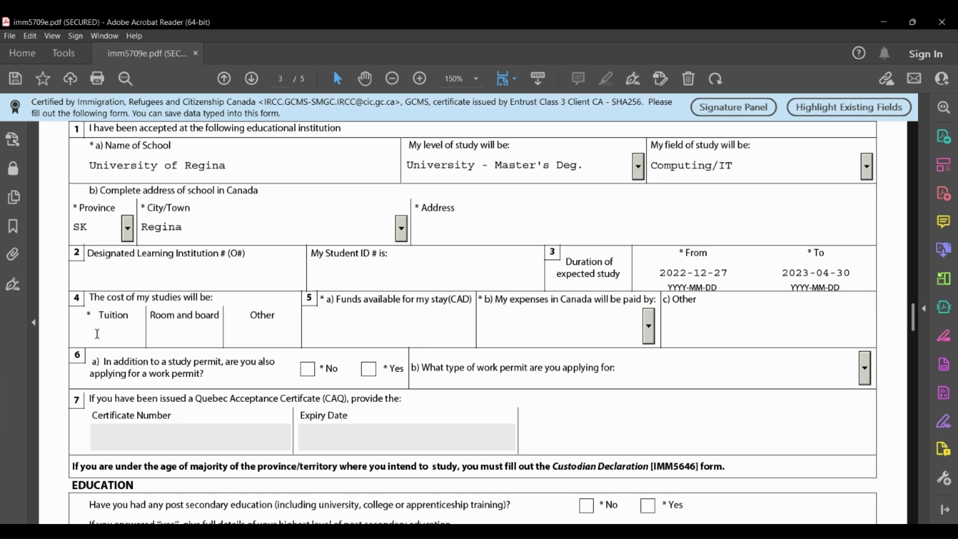
Enter costs of 30000 tuition, 20000 room and board, and 5000 other.
{"action": "type", "text": "30000"}
{"action": "key", "text": "Tab"}
{"action": "type", "text": "20000"}
{"action": "key", "text": "Tab"}
{"action": "type", "text": "5000"}
{"action": "key", "text": "Tab"}
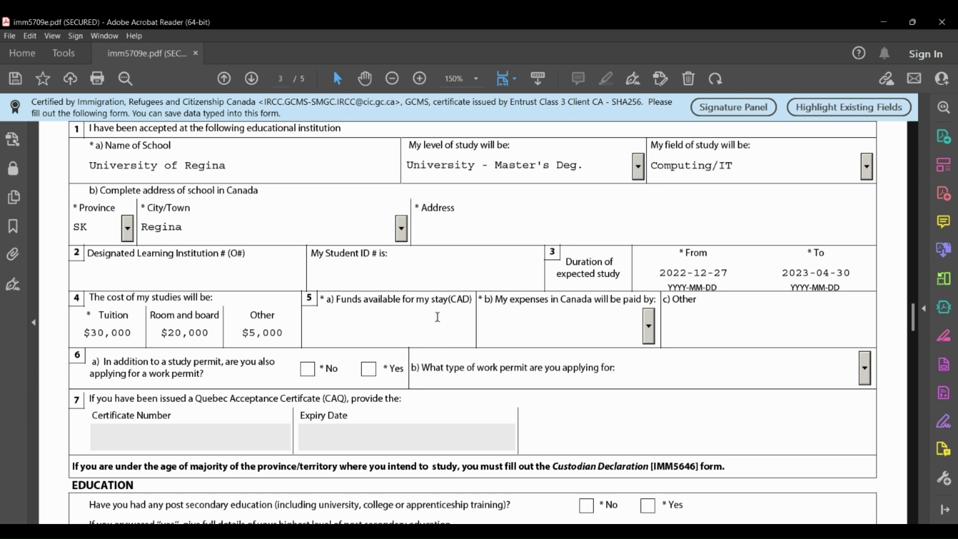
Enter 15000 funds available, choose Parents as payer, and answer No to work permit.
{"action": "type", "text": "150000"}
{"action": "key", "text": "BackSpace"}
{"action": "key", "text": "Return"}
{"action": "left_click", "coordinate": [649, 329]}
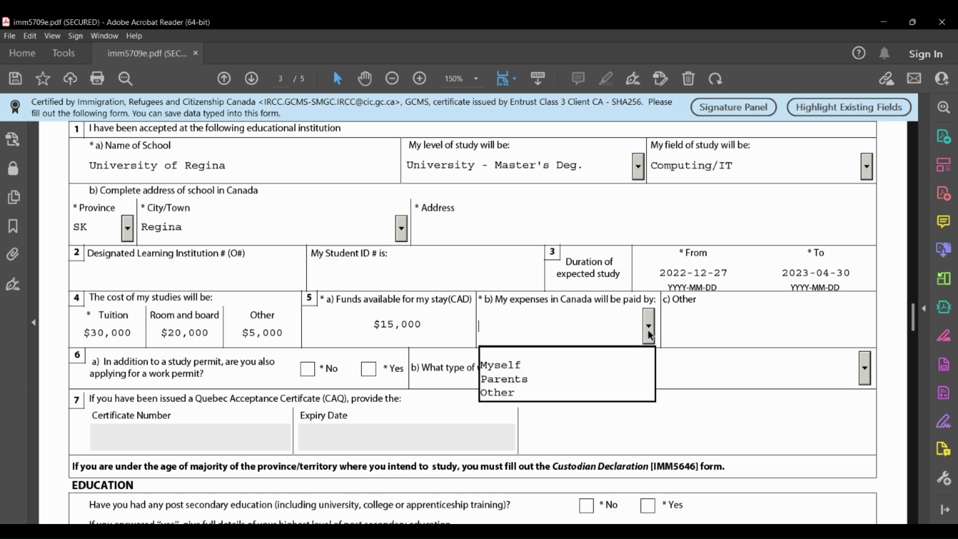
{"action": "left_click", "coordinate": [517, 367]}
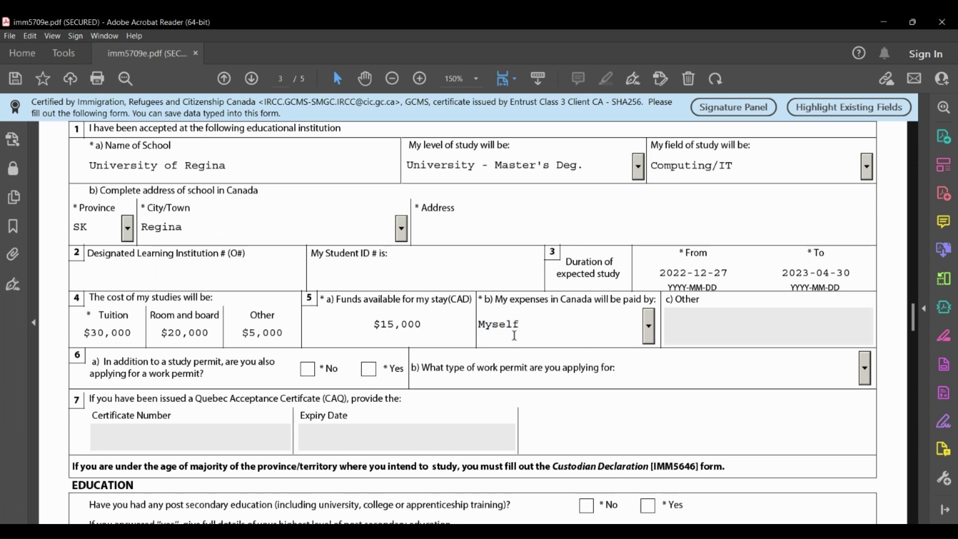
{"action": "left_click", "coordinate": [649, 327]}
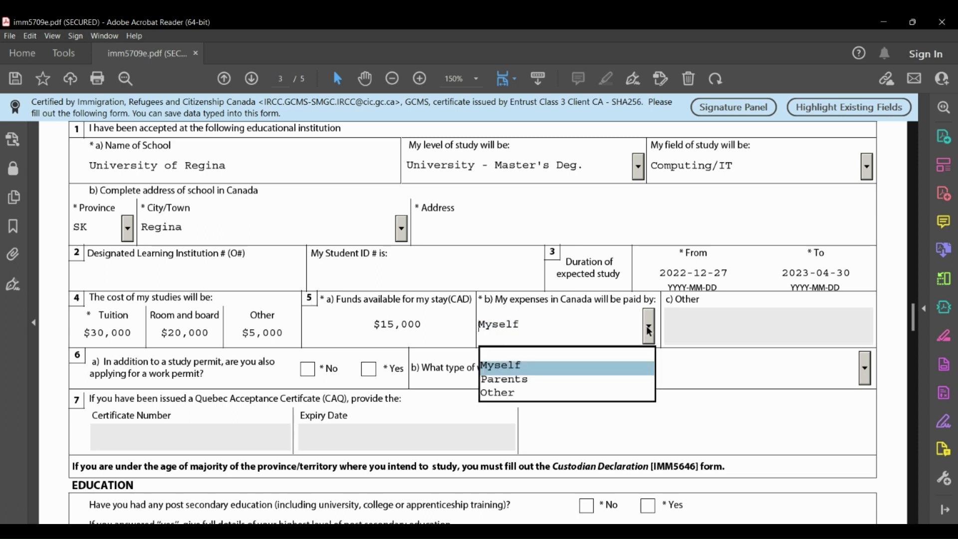
{"action": "left_click", "coordinate": [514, 379]}
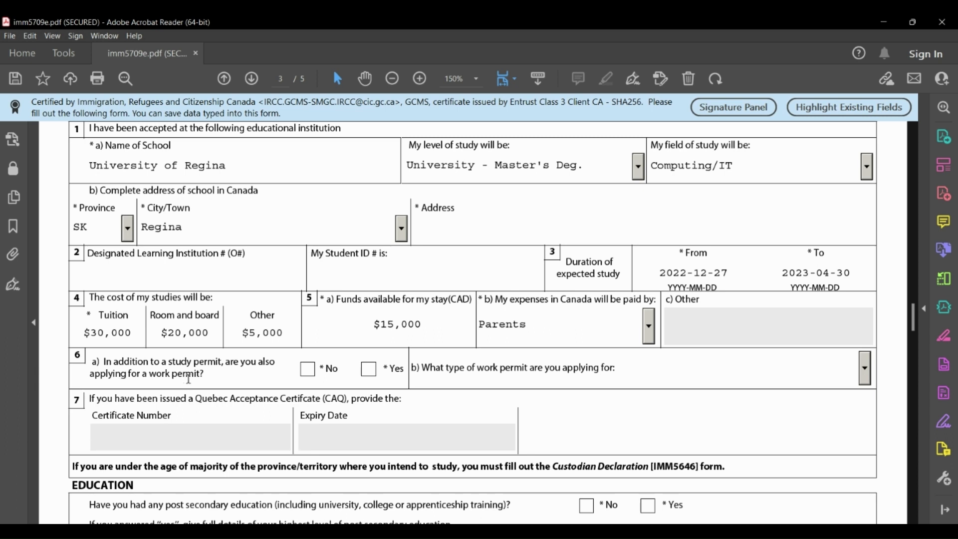
{"action": "left_click", "coordinate": [312, 375]}
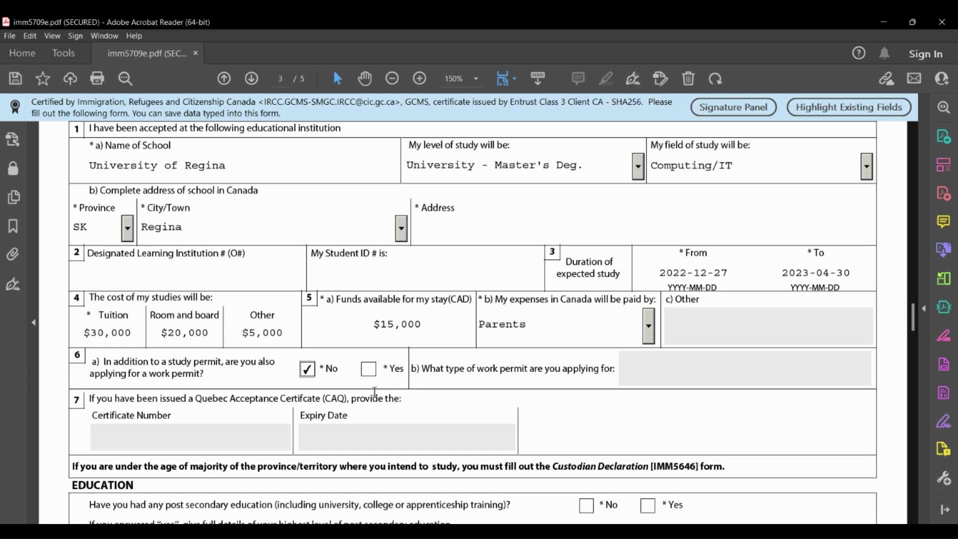
Answer Yes to having post-secondary education.
{"action": "scroll", "coordinate": [377, 397], "scroll_direction": "down", "scroll_amount": 5}
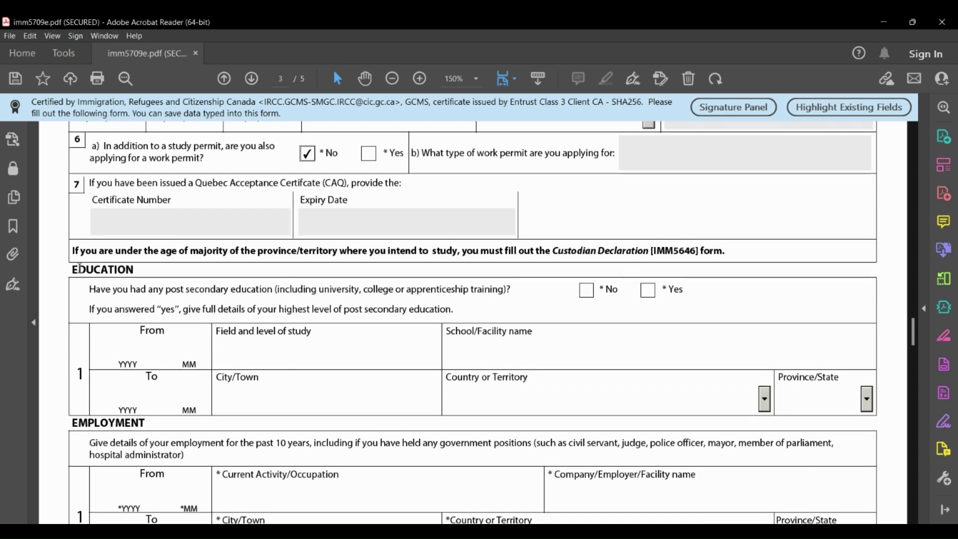
{"action": "left_click_drag", "start_coordinate": [313, 309], "coordinate": [121, 269]}
{"action": "left_click", "coordinate": [94, 291]}
{"action": "left_click", "coordinate": [648, 291]}
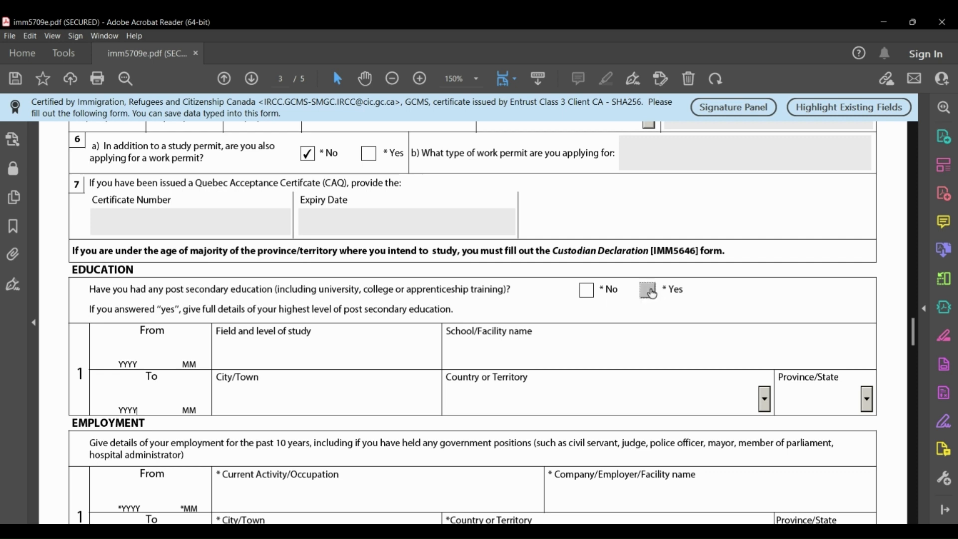
Enter 'Masters, Computer Science' as the field of study and 'University of Regina' as school.
{"action": "left_click", "coordinate": [145, 355]}
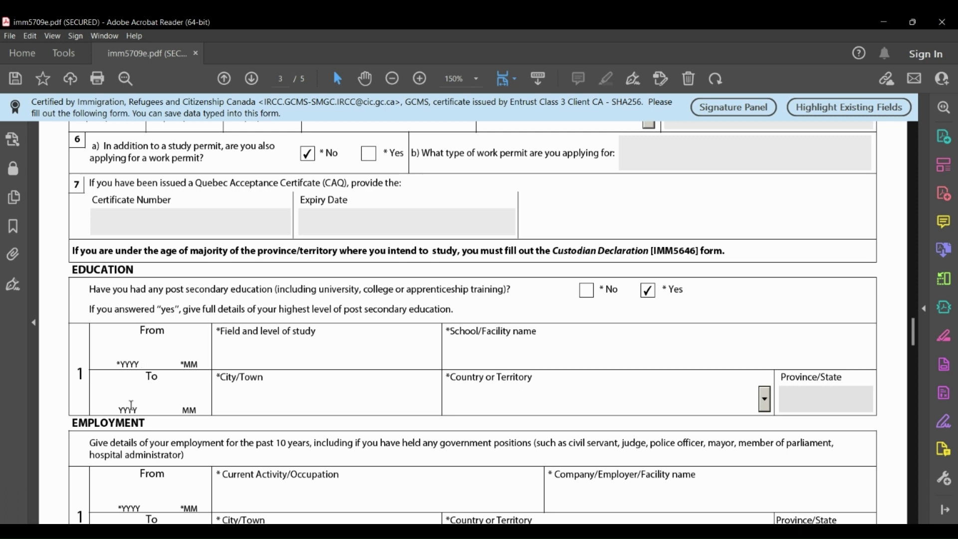
{"action": "left_click", "coordinate": [235, 349]}
{"action": "type", "text": "Masters, Computer Sc"}
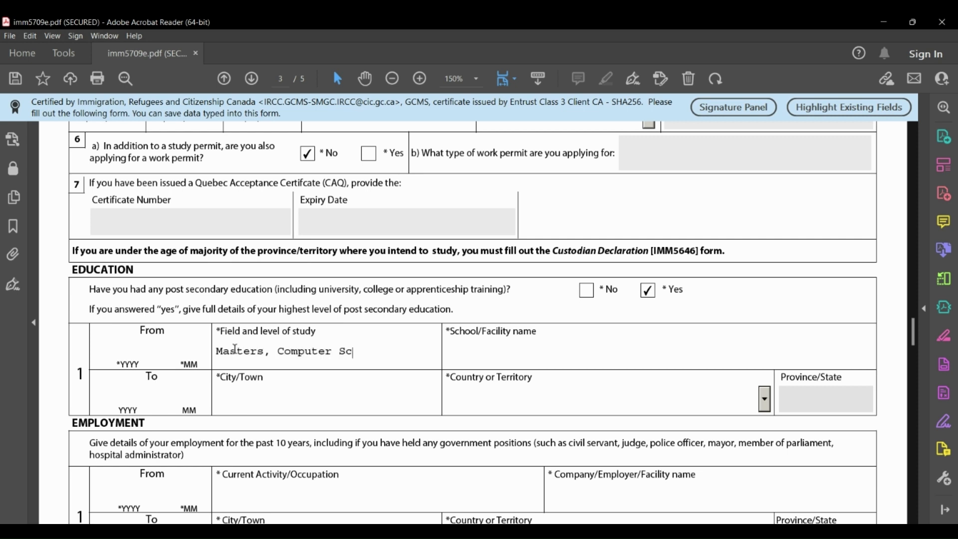
{"action": "type", "text": "ience"}
{"action": "key", "text": "Tab"}
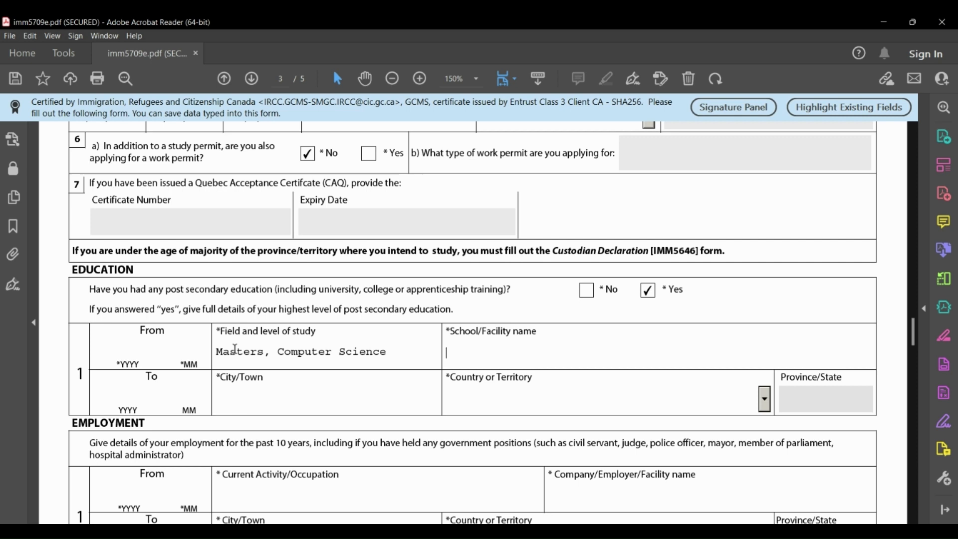
{"action": "type", "text": "University of Reg"}
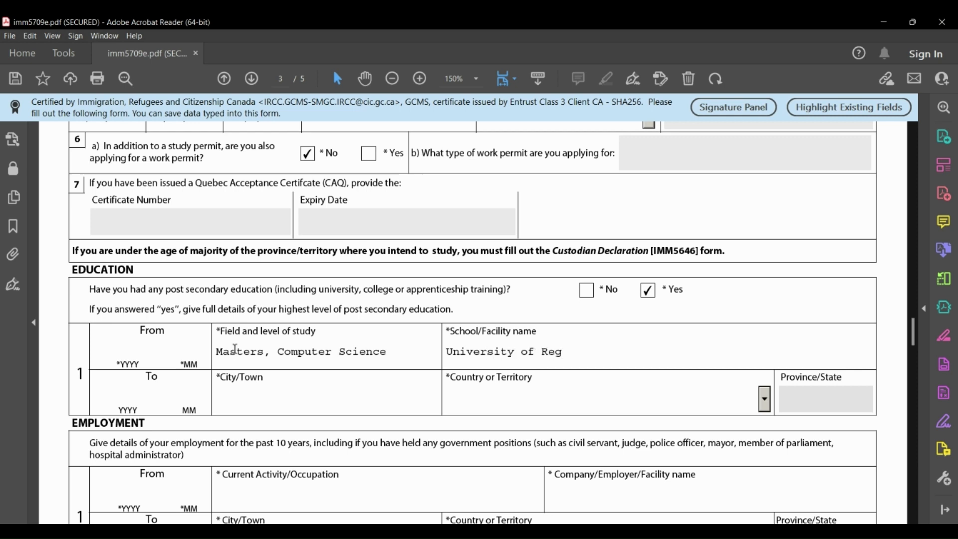
{"action": "type", "text": "ina"}
{"action": "left_click", "coordinate": [230, 405]}
Set the education country to Canada, province to SK, and city to 'regina'.
{"action": "left_click", "coordinate": [767, 404]}
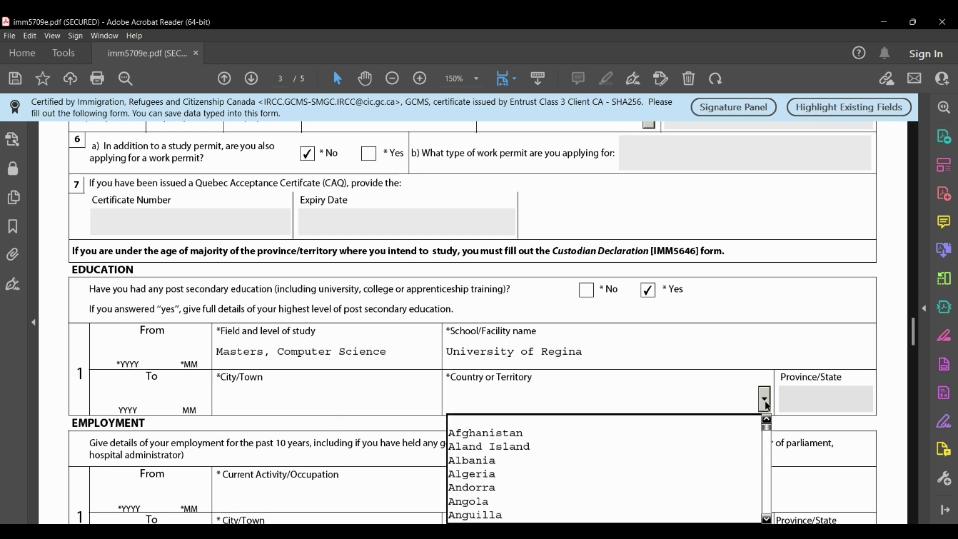
{"action": "type", "text": "c"}
{"action": "key", "text": "Down"}
{"action": "key", "text": "Down"}
{"action": "key", "text": "Down"}
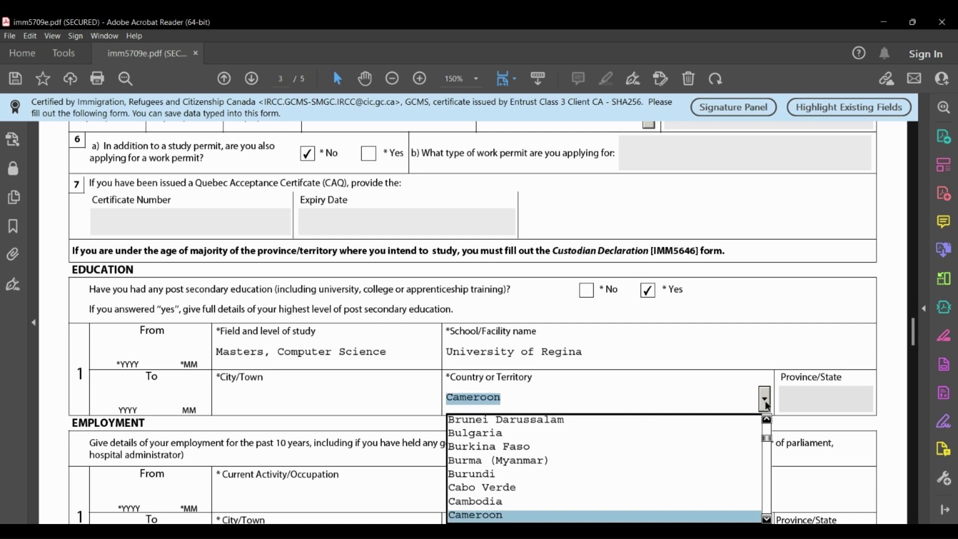
{"action": "left_click", "coordinate": [765, 400]}
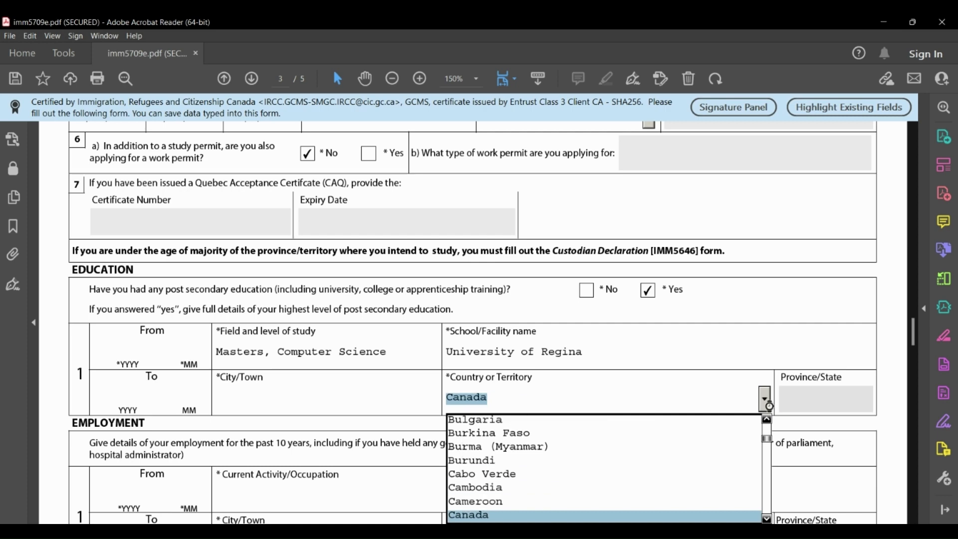
{"action": "left_click", "coordinate": [867, 399]}
{"action": "scroll", "coordinate": [863, 443], "scroll_direction": "down", "scroll_amount": 3}
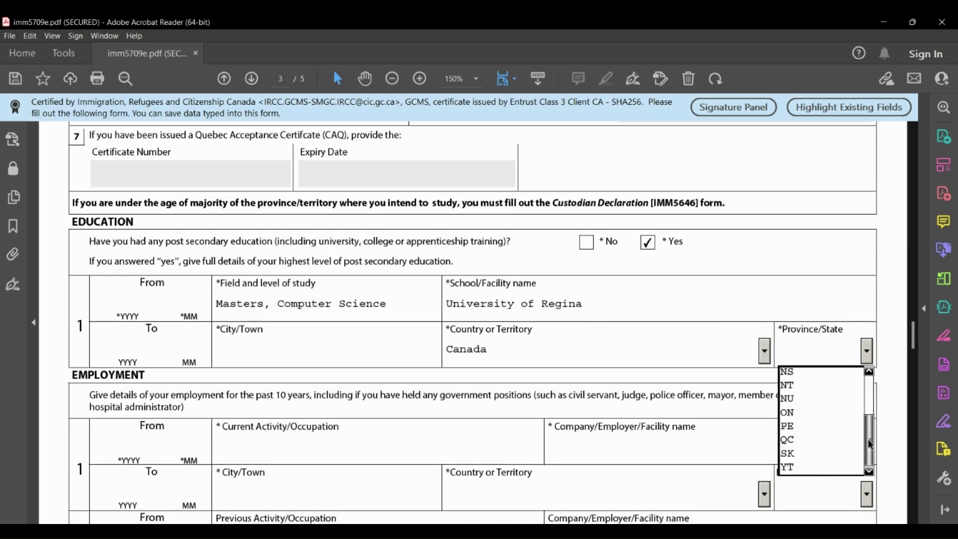
{"action": "left_click", "coordinate": [822, 451]}
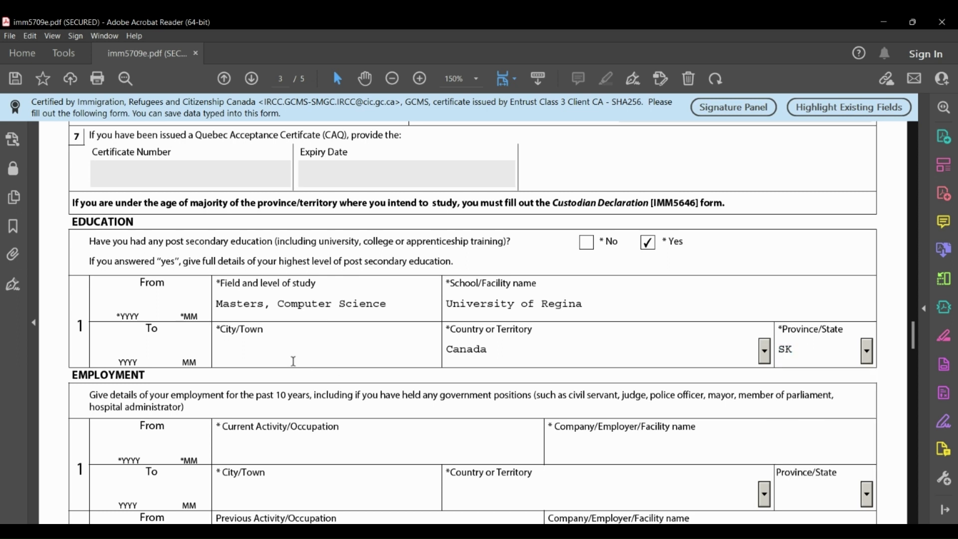
{"action": "left_click", "coordinate": [278, 353]}
{"action": "type", "text": "regina"}
Enter the first job's From date as 2022-01, with 2011 landing in the To year.
{"action": "scroll", "coordinate": [336, 432], "scroll_direction": "down", "scroll_amount": 1}
{"action": "scroll", "coordinate": [336, 432], "scroll_direction": "down", "scroll_amount": 1}
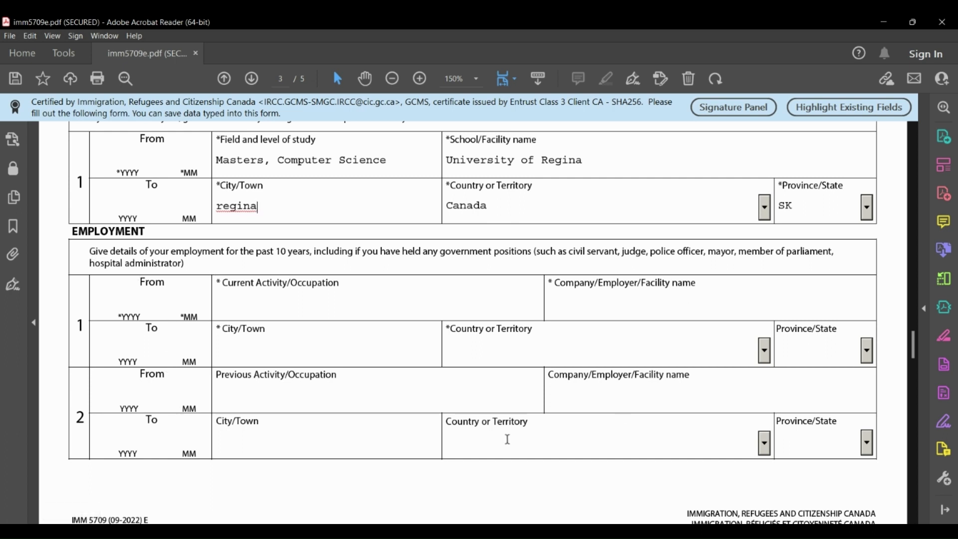
{"action": "left_click", "coordinate": [134, 305]}
{"action": "type", "text": "2022"}
{"action": "type", "text": "01"}
{"action": "type", "text": "2011"}
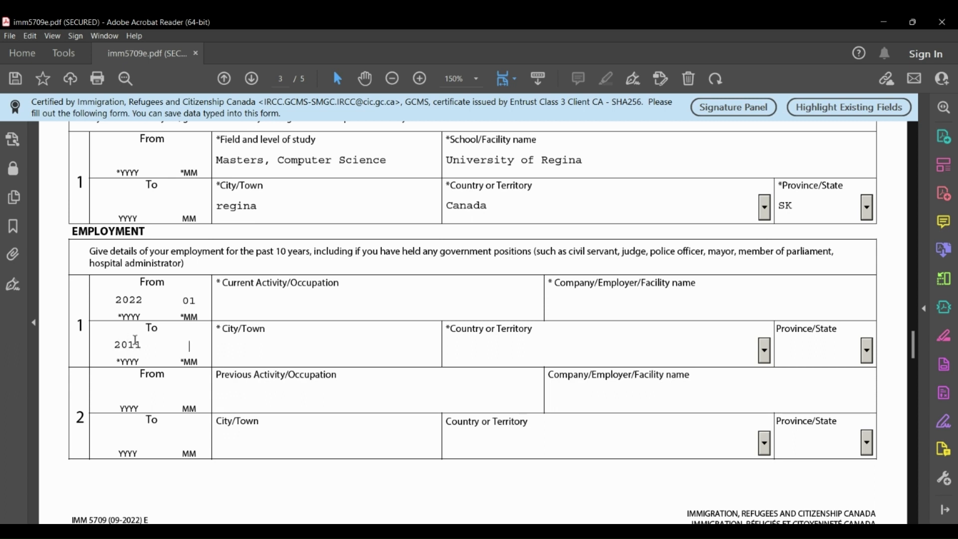
Correct the first job's end date to 2022-12 and enter occupation Software developer at Google.
{"action": "left_click", "coordinate": [148, 329]}
{"action": "key", "text": "BackSpace"}
{"action": "key", "text": "BackSpace"}
{"action": "type", "text": "22"}
{"action": "left_click", "coordinate": [189, 344]}
{"action": "type", "text": "12"}
{"action": "left_click", "coordinate": [274, 304]}
{"action": "type", "text": "Software developer"}
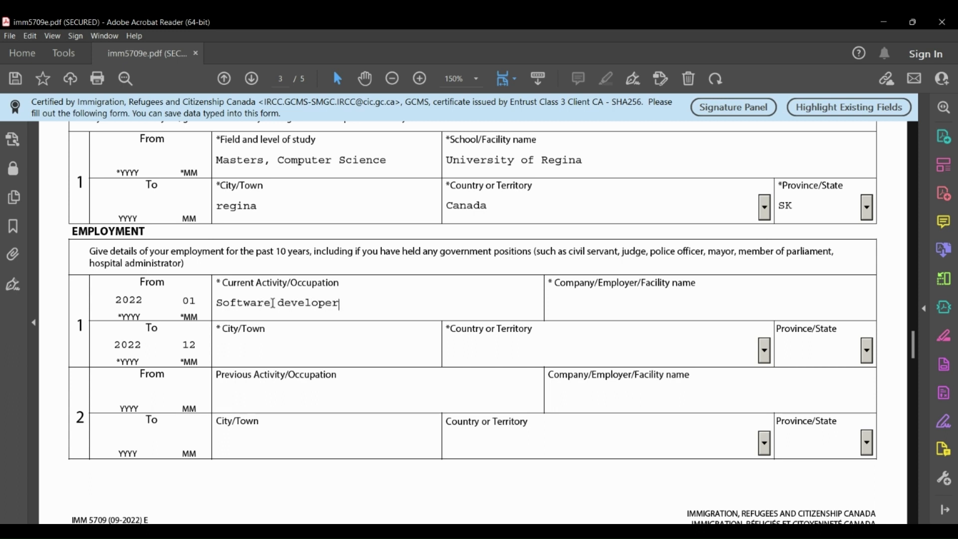
{"action": "left_click", "coordinate": [604, 301]}
{"action": "type", "text": "Google"}
Set the first job's location to Regina, Canada, province SK.
{"action": "left_click", "coordinate": [309, 357]}
{"action": "type", "text": "Regian"}
{"action": "key", "text": "BackSpace"}
{"action": "key", "text": "BackSpace"}
{"action": "type", "text": "na"}
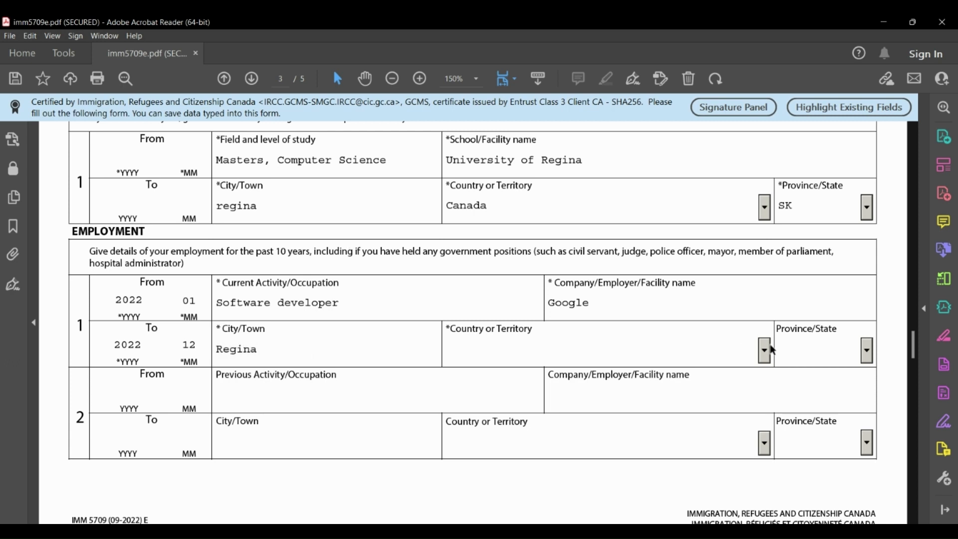
{"action": "left_click", "coordinate": [765, 345]}
{"action": "type", "text": "Canada"}
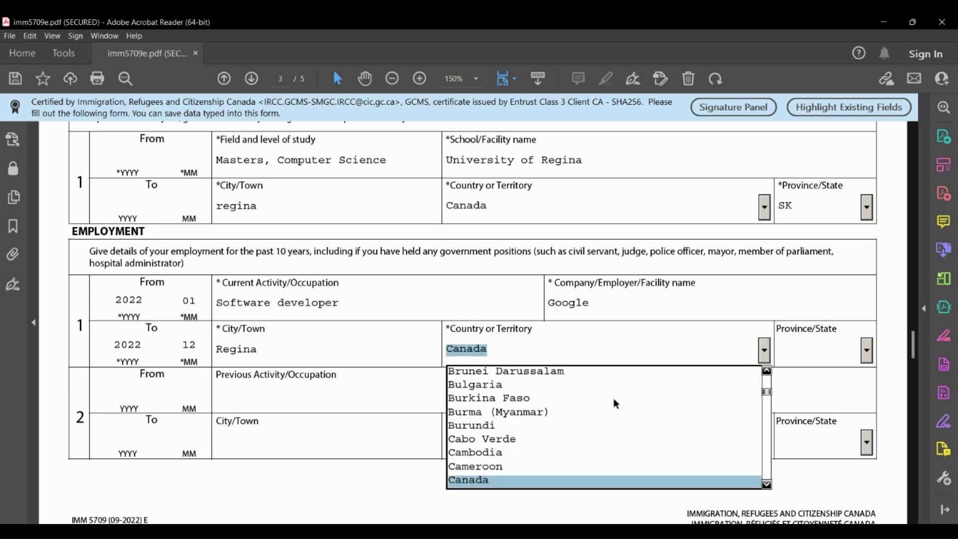
{"action": "key", "text": "Return"}
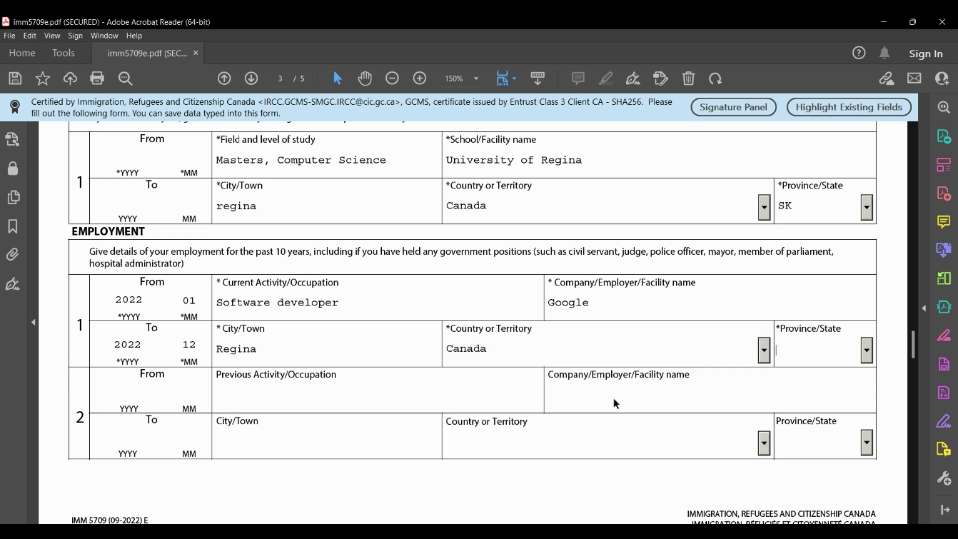
{"action": "left_click", "coordinate": [867, 350]}
{"action": "scroll", "coordinate": [829, 435], "scroll_direction": "down", "scroll_amount": 3}
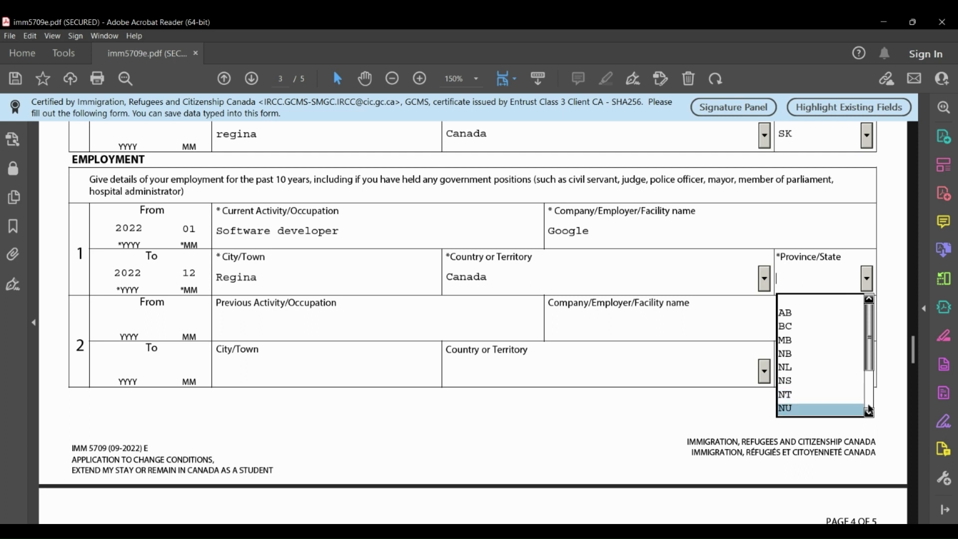
{"action": "scroll", "coordinate": [823, 400], "scroll_direction": "down", "scroll_amount": 2}
{"action": "left_click", "coordinate": [799, 395]}
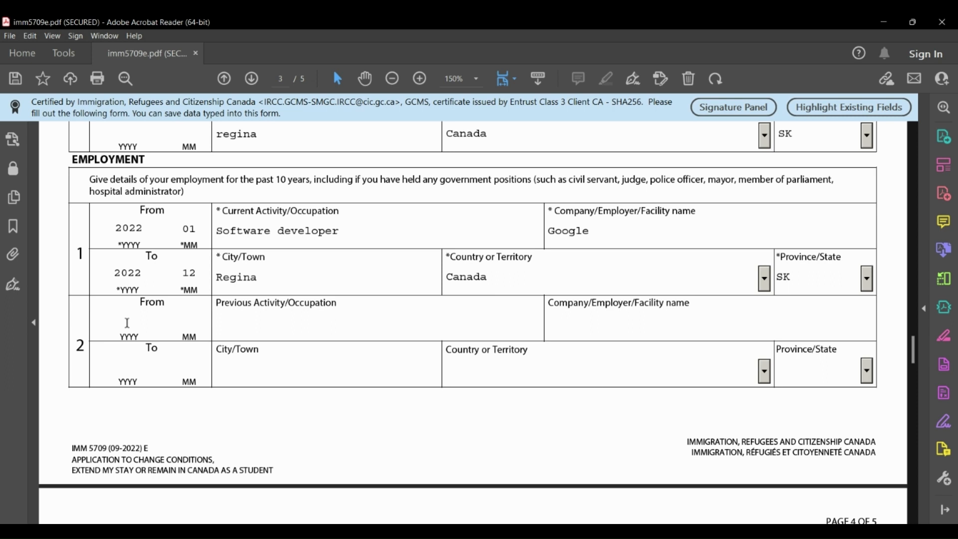
Fill the second job row: Software Engineer at TCS, 2021-01 to 2021-05, Mumbai, India.
{"action": "left_click", "coordinate": [127, 323]}
{"action": "type", "text": "2021"}
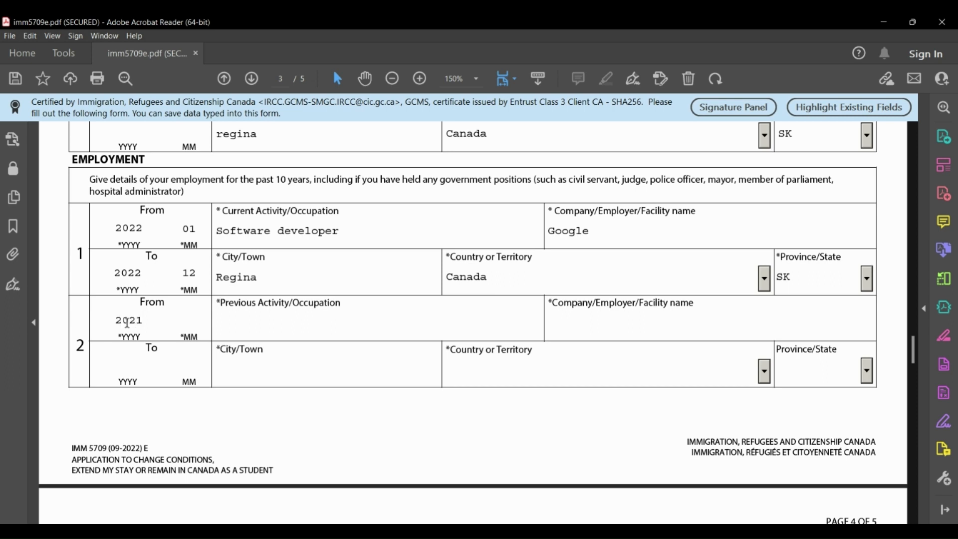
{"action": "type", "text": "01"}
{"action": "type", "text": "Software"}
{"action": "type", "text": " Engineer"}
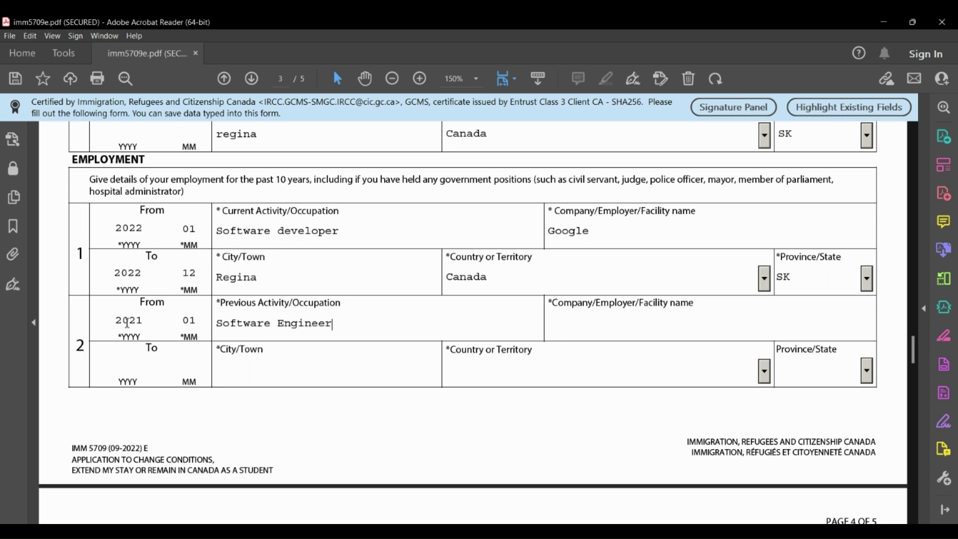
{"action": "key", "text": "Tab"}
{"action": "type", "text": "TCS"}
{"action": "key", "text": "Tab"}
{"action": "type", "text": "2021"}
{"action": "key", "text": "Tab"}
{"action": "type", "text": "05"}
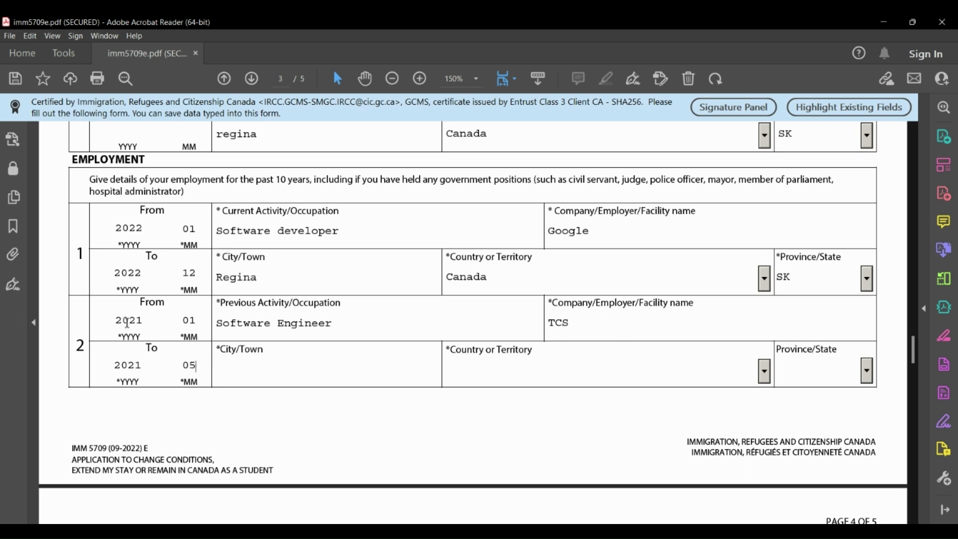
{"action": "key", "text": "Tab"}
{"action": "type", "text": "Mumbai"}
{"action": "key", "text": "Tab"}
{"action": "type", "text": "in"}
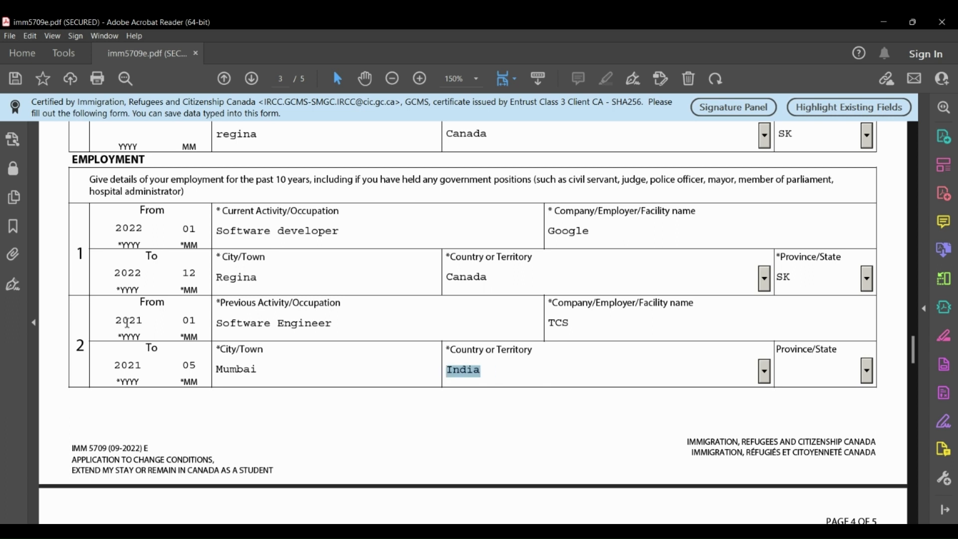
{"action": "key", "text": "Tab"}
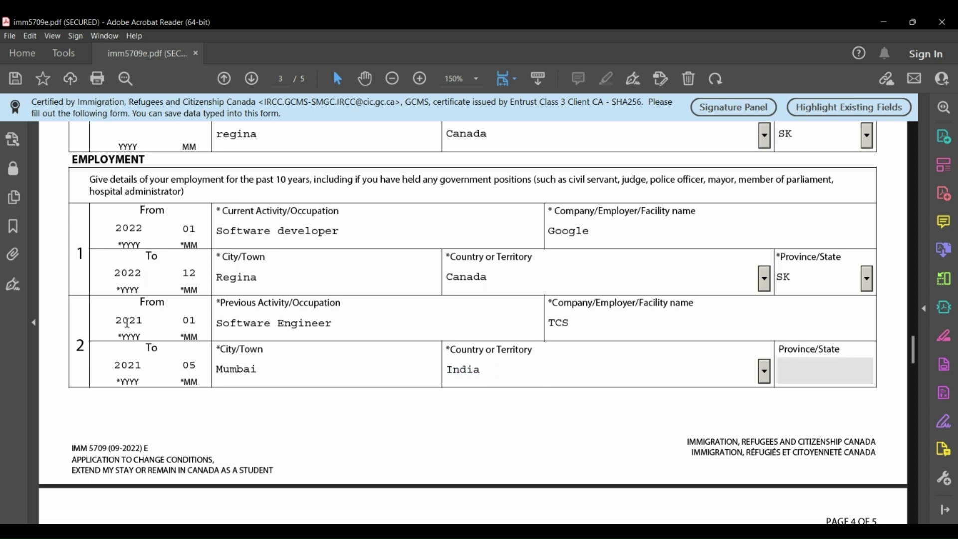
Scroll from page 3's Employment table down to page 4's Background Information questions.
{"action": "scroll", "coordinate": [128, 323], "scroll_direction": "down", "scroll_amount": 3}
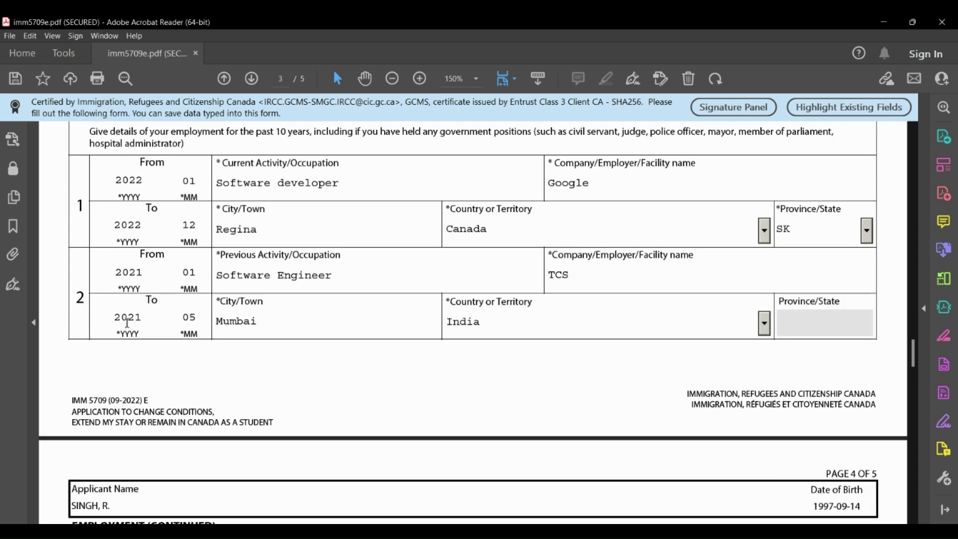
{"action": "scroll", "coordinate": [127, 323], "scroll_direction": "down", "scroll_amount": 1}
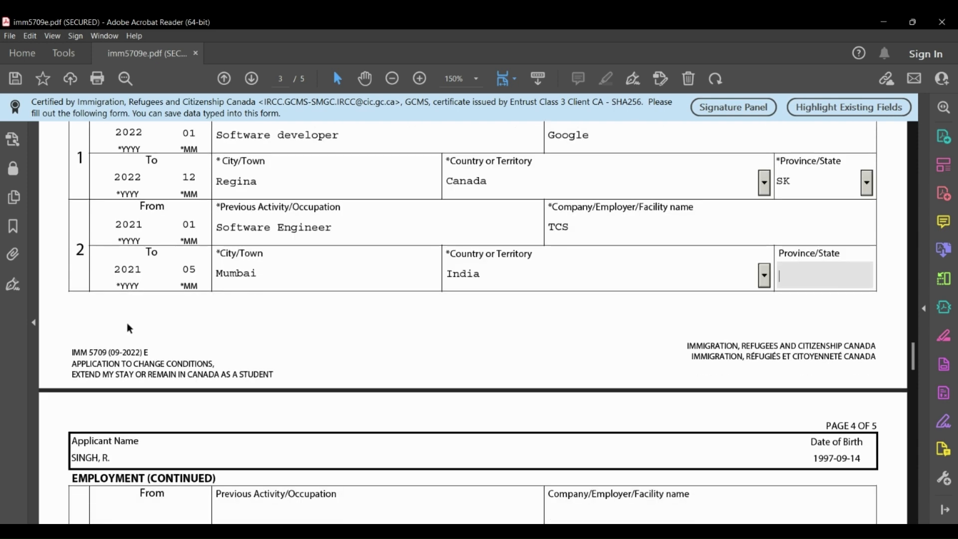
{"action": "scroll", "coordinate": [127, 323], "scroll_direction": "up", "scroll_amount": 4}
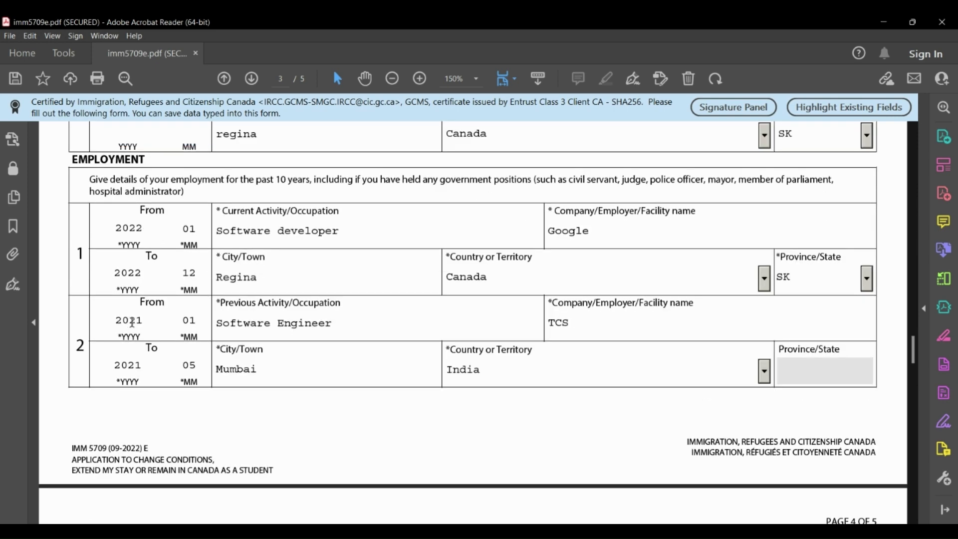
{"action": "scroll", "coordinate": [272, 402], "scroll_direction": "down", "scroll_amount": 6}
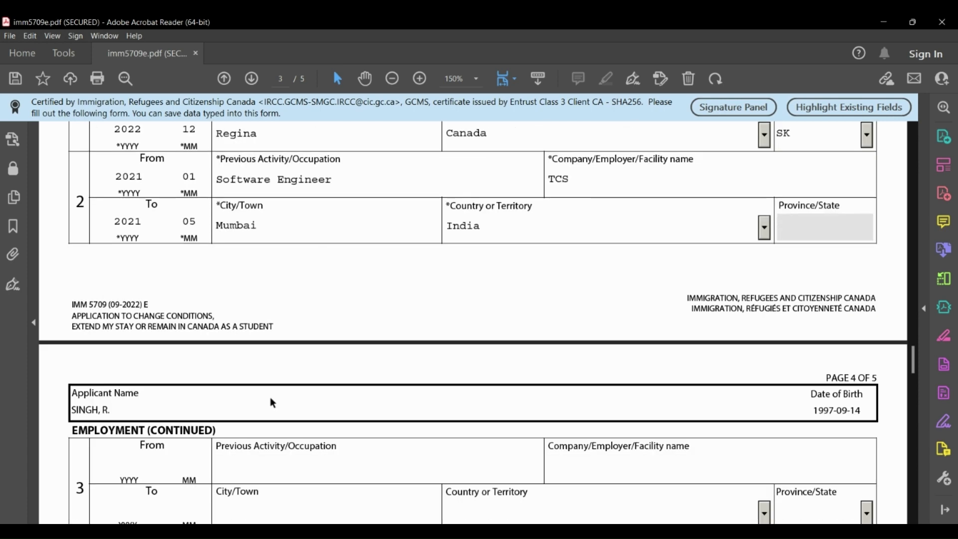
{"action": "scroll", "coordinate": [273, 402], "scroll_direction": "down", "scroll_amount": 4}
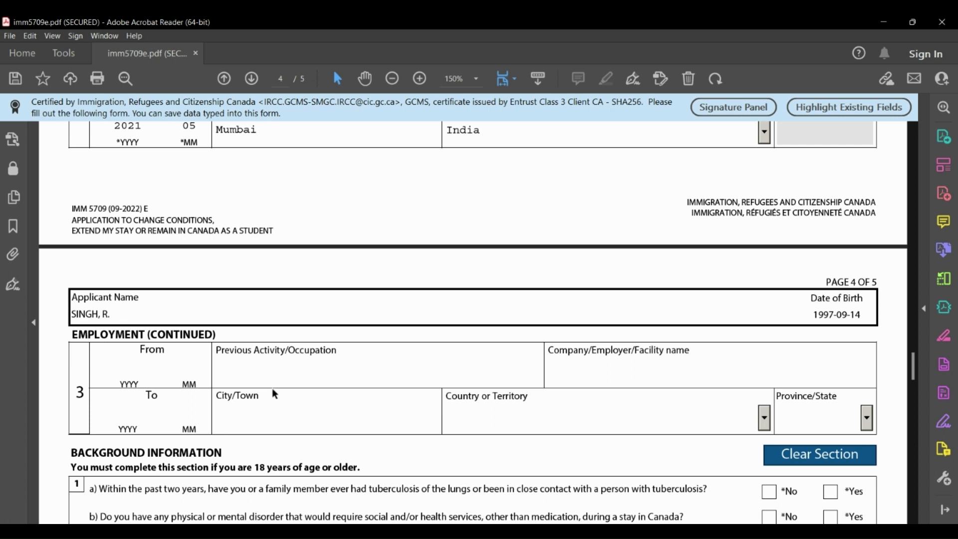
{"action": "scroll", "coordinate": [275, 395], "scroll_direction": "down", "scroll_amount": 2}
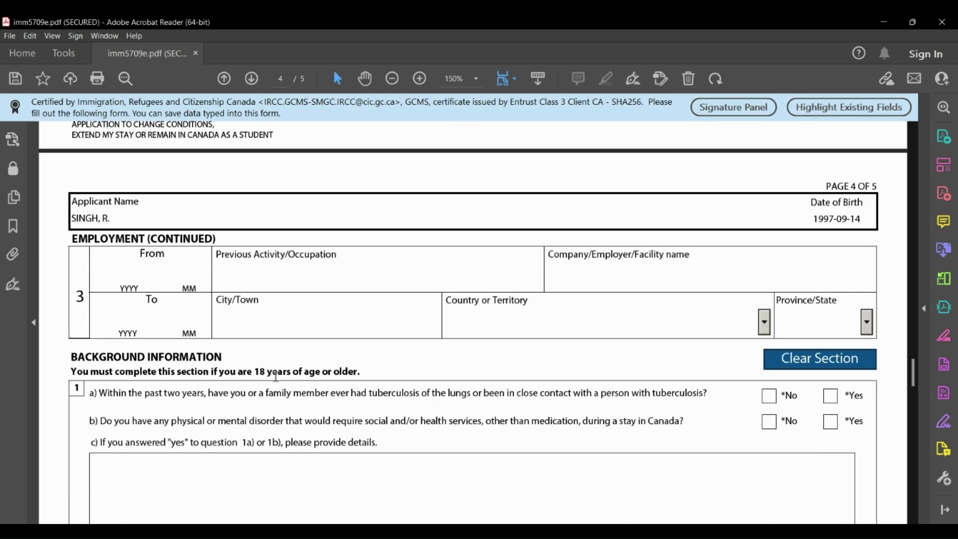
{"action": "scroll", "coordinate": [276, 377], "scroll_direction": "up", "scroll_amount": 5}
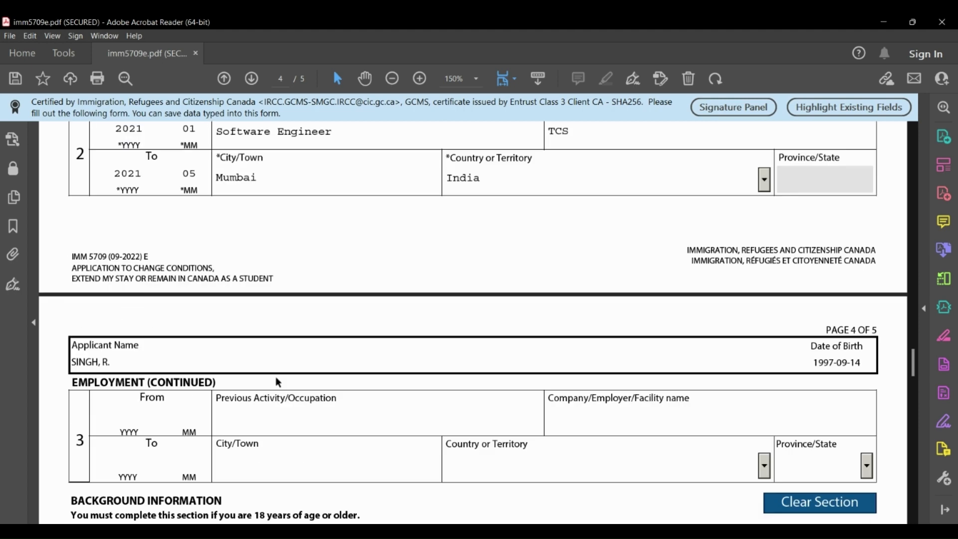
{"action": "scroll", "coordinate": [277, 380], "scroll_direction": "up", "scroll_amount": 2}
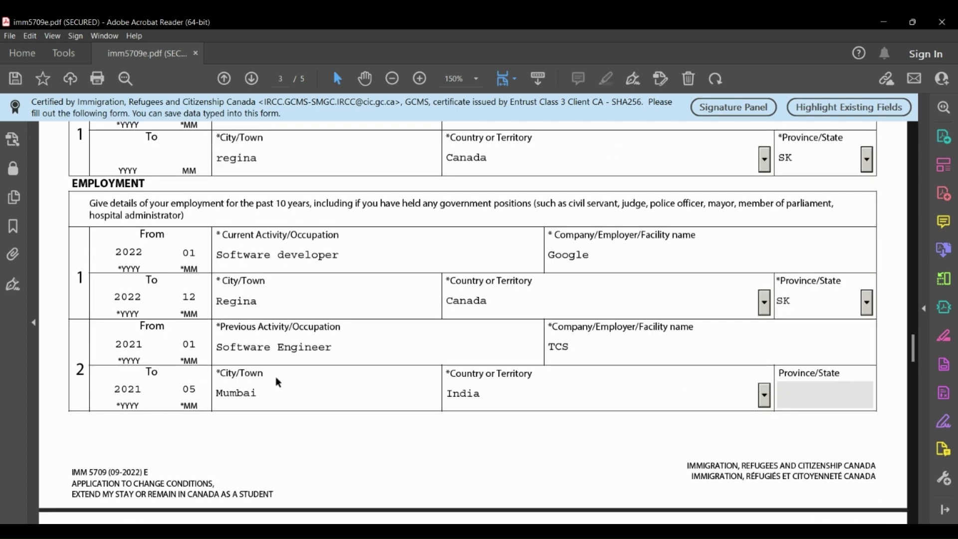
{"action": "scroll", "coordinate": [278, 382], "scroll_direction": "down", "scroll_amount": 5}
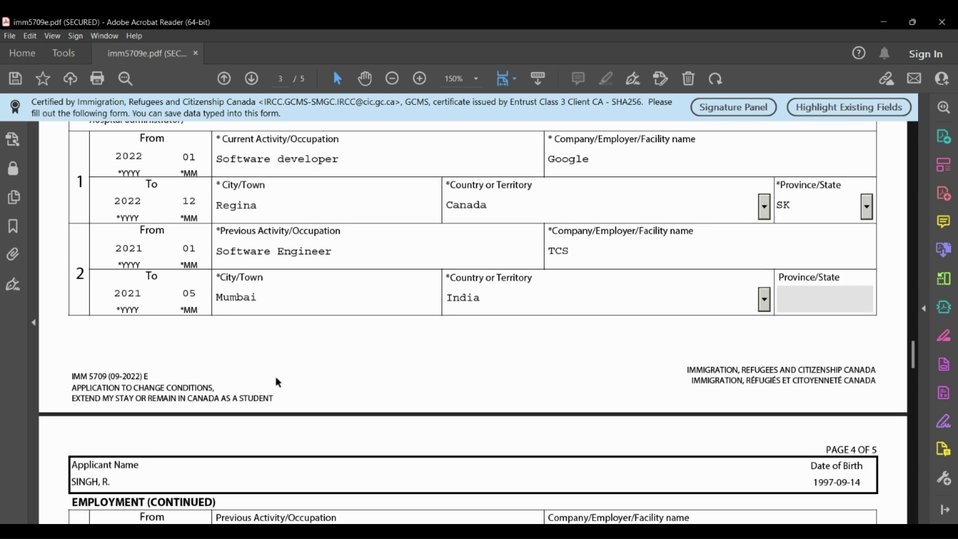
{"action": "scroll", "coordinate": [277, 379], "scroll_direction": "down", "scroll_amount": 2}
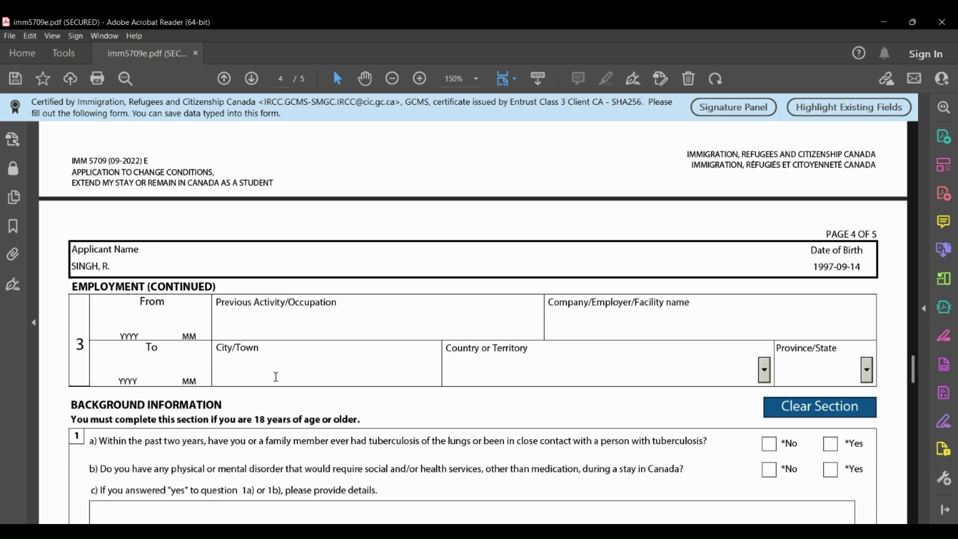
{"action": "scroll", "coordinate": [276, 376], "scroll_direction": "down", "scroll_amount": 2}
{"action": "scroll", "coordinate": [277, 377], "scroll_direction": "down", "scroll_amount": 2}
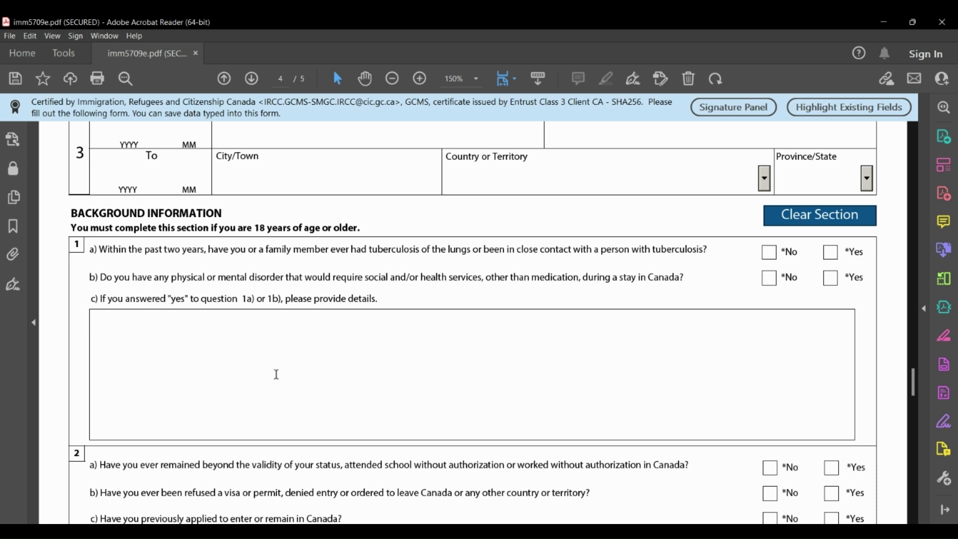
{"action": "scroll", "coordinate": [276, 374], "scroll_direction": "up", "scroll_amount": 5}
{"action": "scroll", "coordinate": [276, 374], "scroll_direction": "down", "scroll_amount": 6}
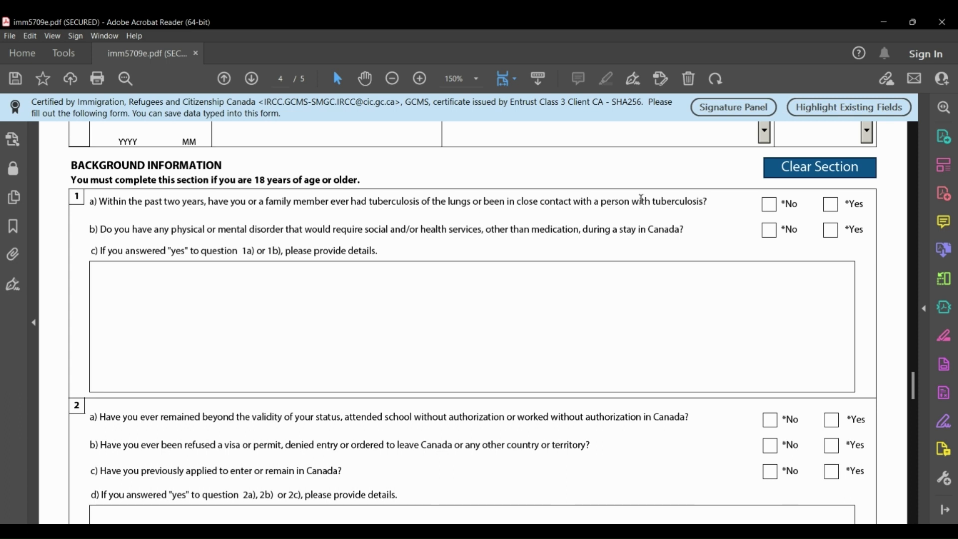
Answer No to questions 1a, 1b, 2a and 2b.
{"action": "left_click", "coordinate": [769, 205]}
{"action": "left_click", "coordinate": [770, 230]}
{"action": "scroll", "coordinate": [303, 383], "scroll_direction": "down", "scroll_amount": 4}
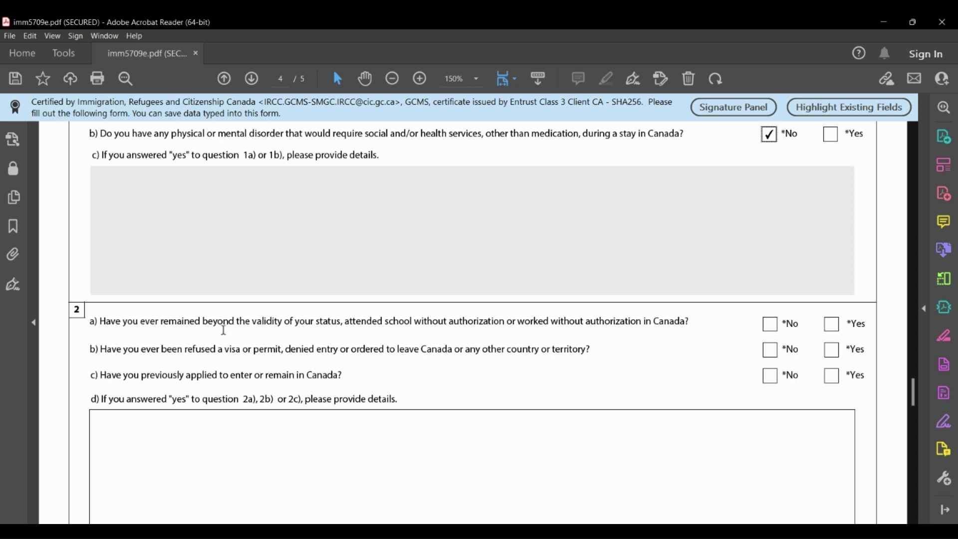
{"action": "left_click", "coordinate": [769, 325]}
{"action": "left_click", "coordinate": [769, 350]}
Answer Yes to 2c and explain in 2d: 'I applied for student visa earlier.'.
{"action": "scroll", "coordinate": [453, 387], "scroll_direction": "down", "scroll_amount": 3}
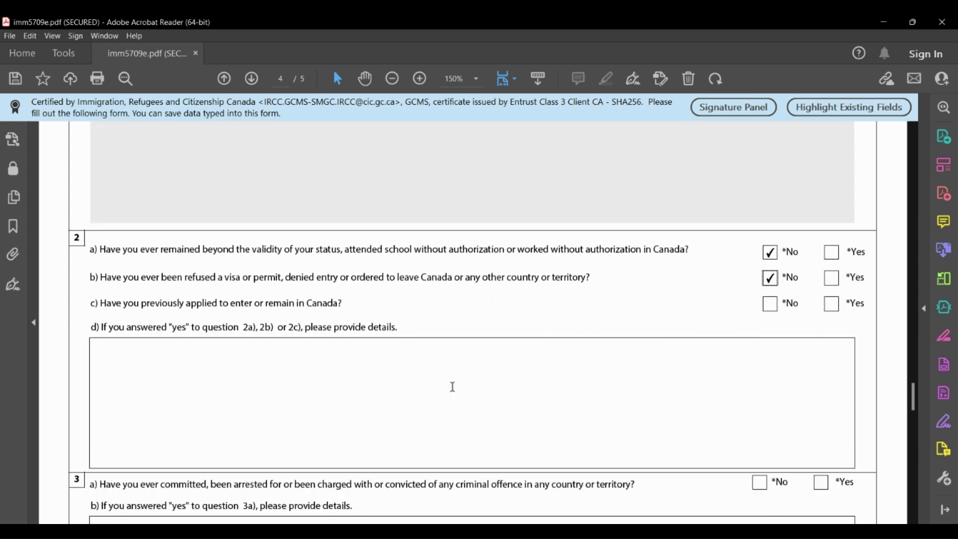
{"action": "left_click", "coordinate": [833, 304]}
{"action": "left_click", "coordinate": [295, 376]}
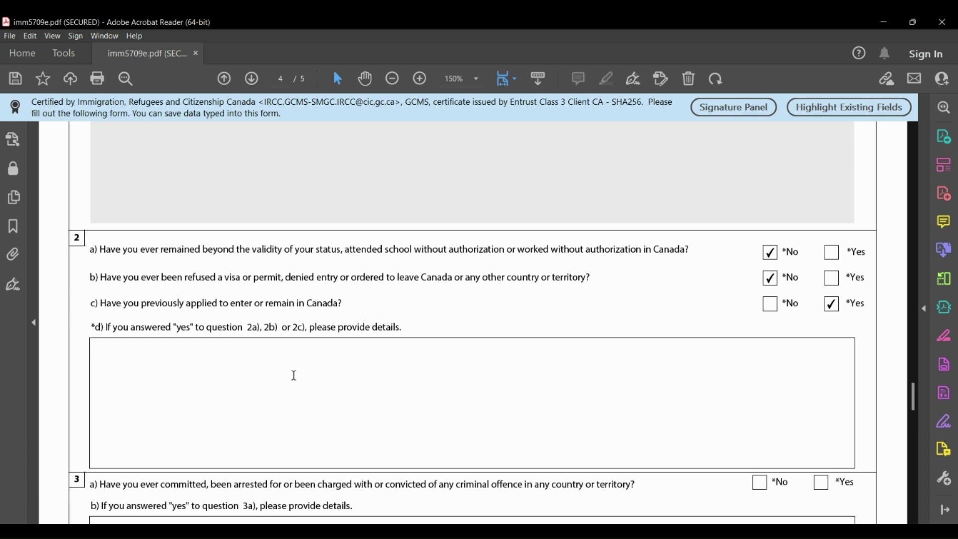
{"action": "type", "text": "I applied for student "}
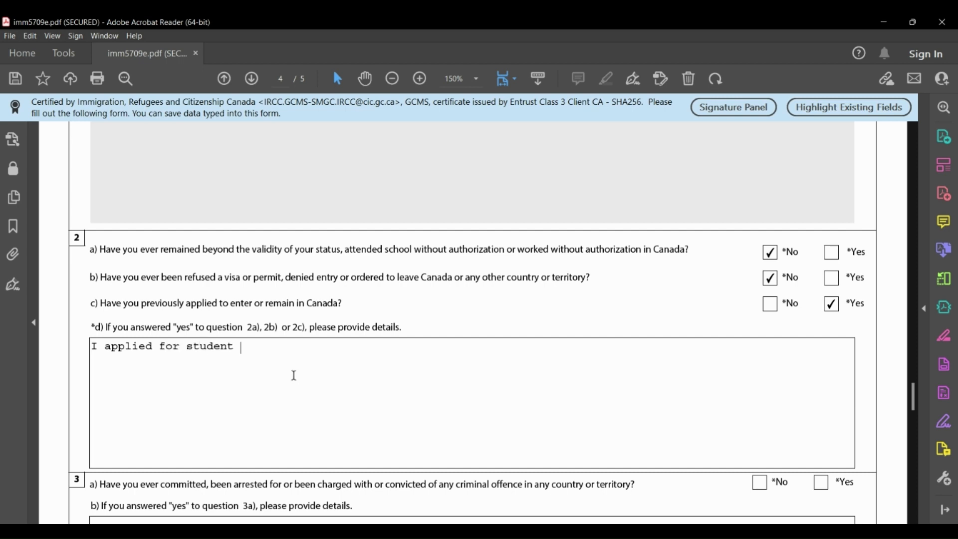
{"action": "type", "text": "visa earlier."}
Answer No to the criminal offence question 3a and military service question 4a.
{"action": "scroll", "coordinate": [404, 355], "scroll_direction": "down", "scroll_amount": 3}
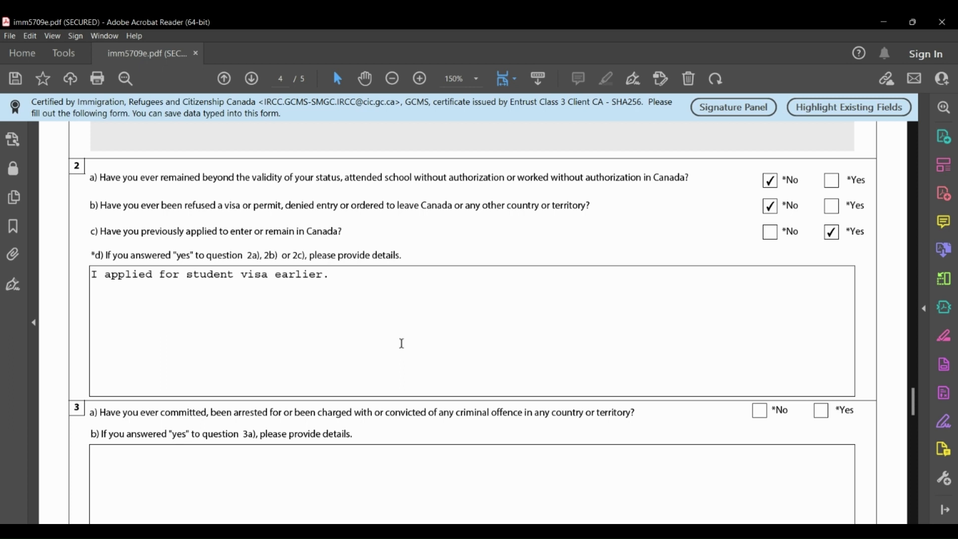
{"action": "scroll", "coordinate": [403, 345], "scroll_direction": "down", "scroll_amount": 4}
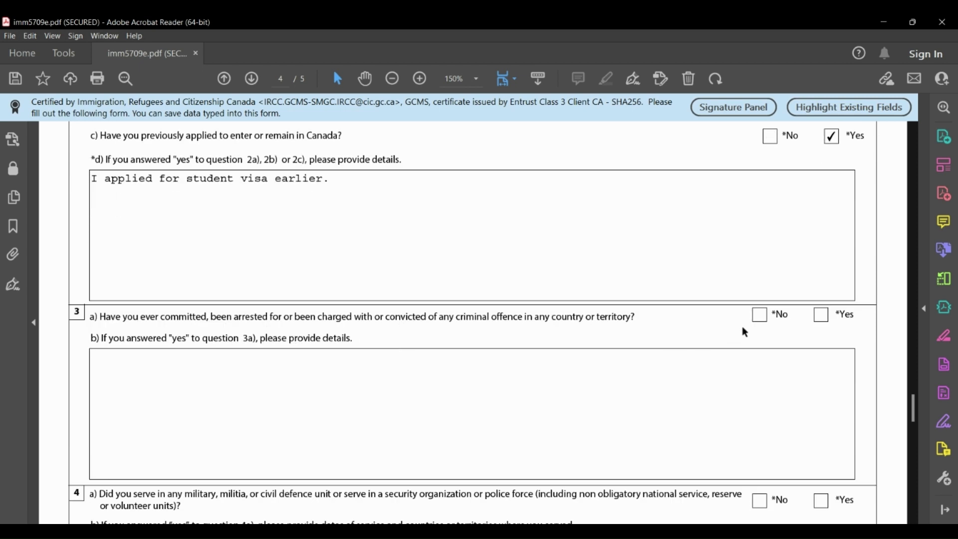
{"action": "left_click", "coordinate": [760, 315]}
{"action": "scroll", "coordinate": [454, 405], "scroll_direction": "down", "scroll_amount": 3}
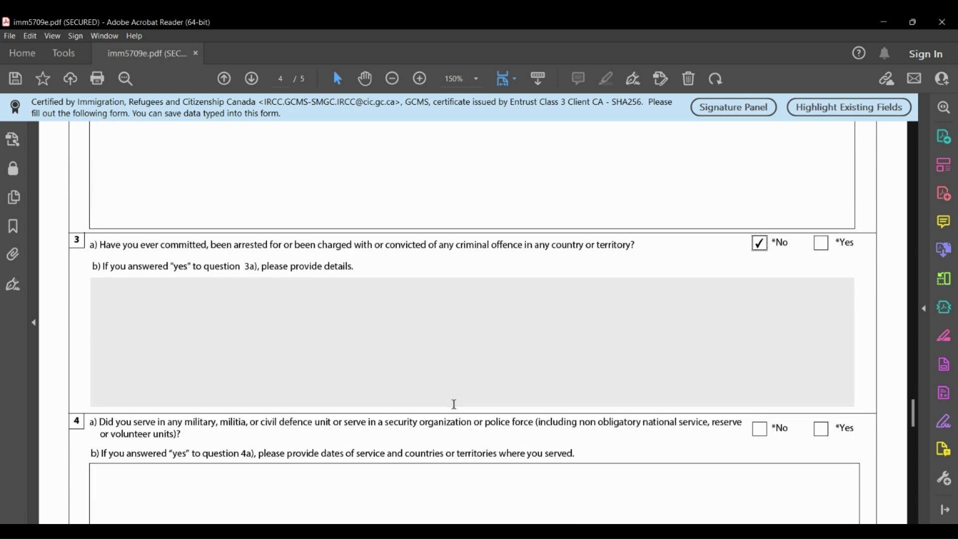
{"action": "left_click", "coordinate": [759, 429]}
{"action": "scroll", "coordinate": [453, 358], "scroll_direction": "down", "scroll_amount": 6}
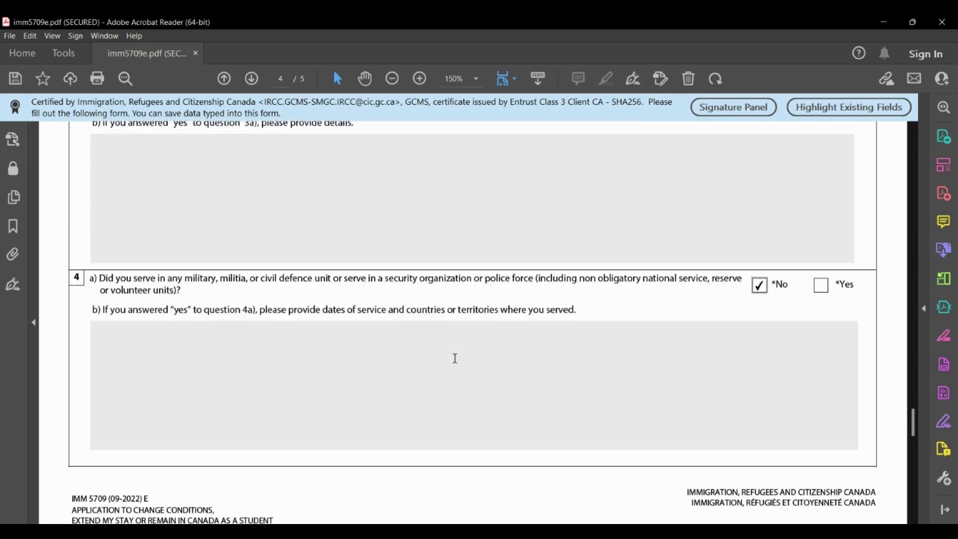
{"action": "scroll", "coordinate": [455, 358], "scroll_direction": "down", "scroll_amount": 14}
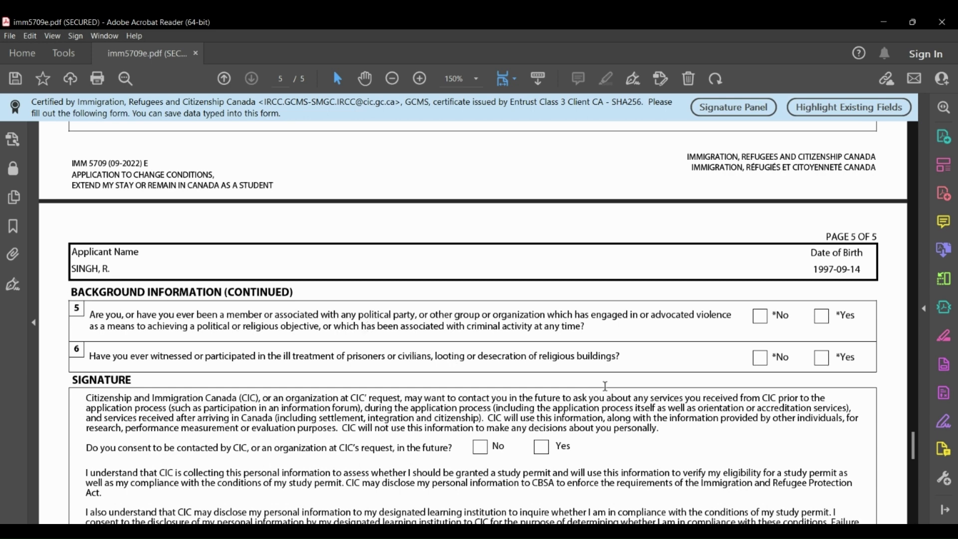
Answer No to questions 5 and 6 and Yes to consent for CIC contact.
{"action": "left_click", "coordinate": [760, 316]}
{"action": "left_click", "coordinate": [760, 358]}
{"action": "scroll", "coordinate": [382, 377], "scroll_direction": "down", "scroll_amount": 2}
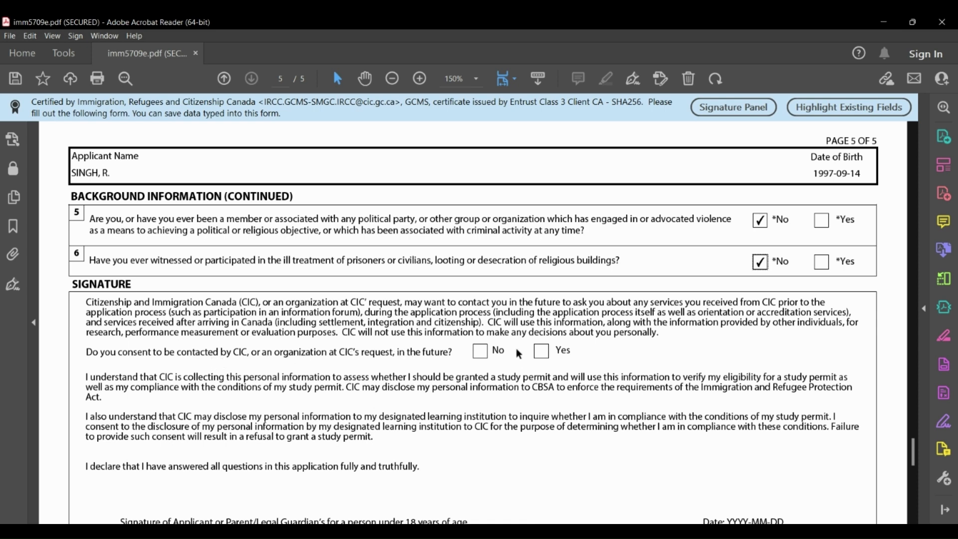
{"action": "left_click", "coordinate": [542, 352]}
{"action": "scroll", "coordinate": [394, 452], "scroll_direction": "down", "scroll_amount": 3}
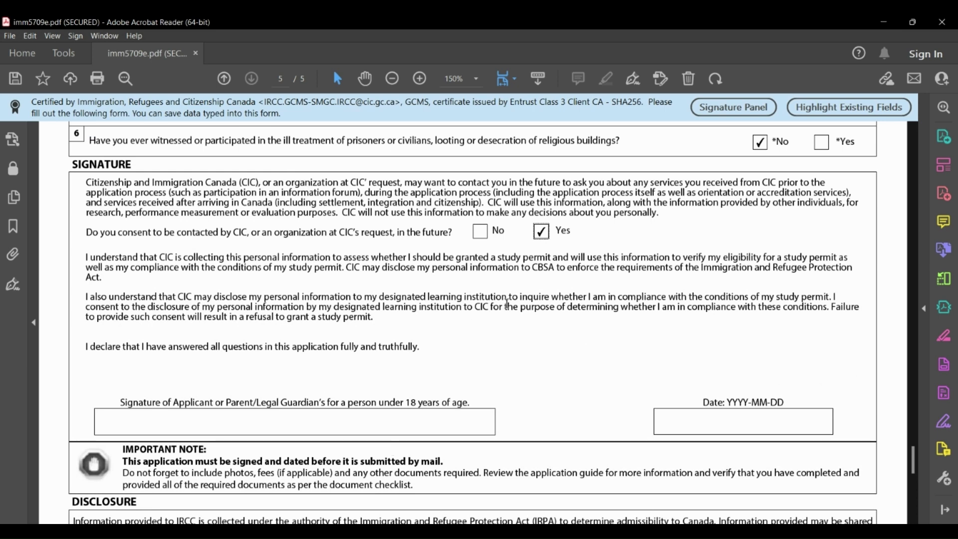
Type the applicant's name as signature and set the date to 2022-12-27.
{"action": "left_click", "coordinate": [192, 421]}
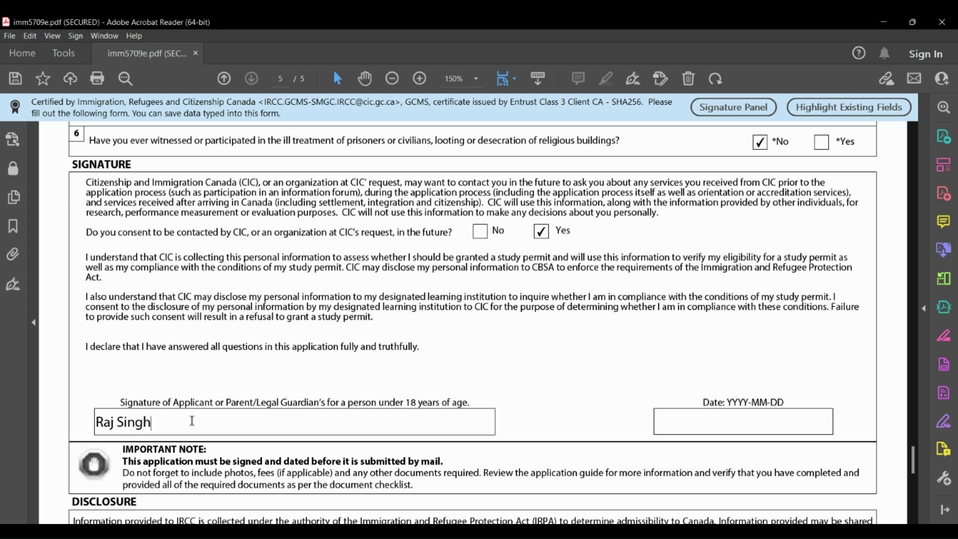
{"action": "left_click", "coordinate": [723, 421]}
{"action": "left_click", "coordinate": [840, 423]}
{"action": "left_click", "coordinate": [757, 505]}
Review the Disclosure section down to the Validate button, then return to page 3's Employment rows.
{"action": "scroll", "coordinate": [541, 374], "scroll_direction": "down", "scroll_amount": 6}
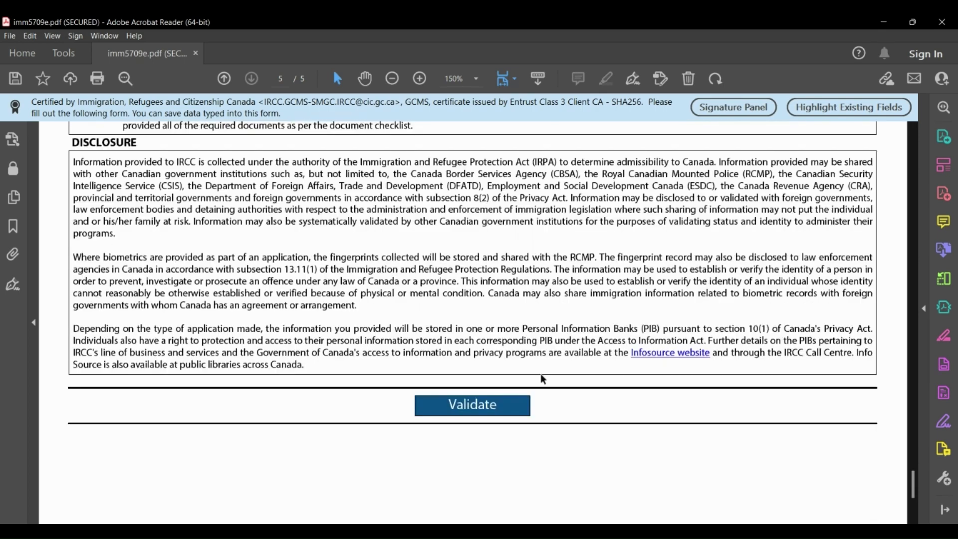
{"action": "scroll", "coordinate": [543, 379], "scroll_direction": "down", "scroll_amount": 3}
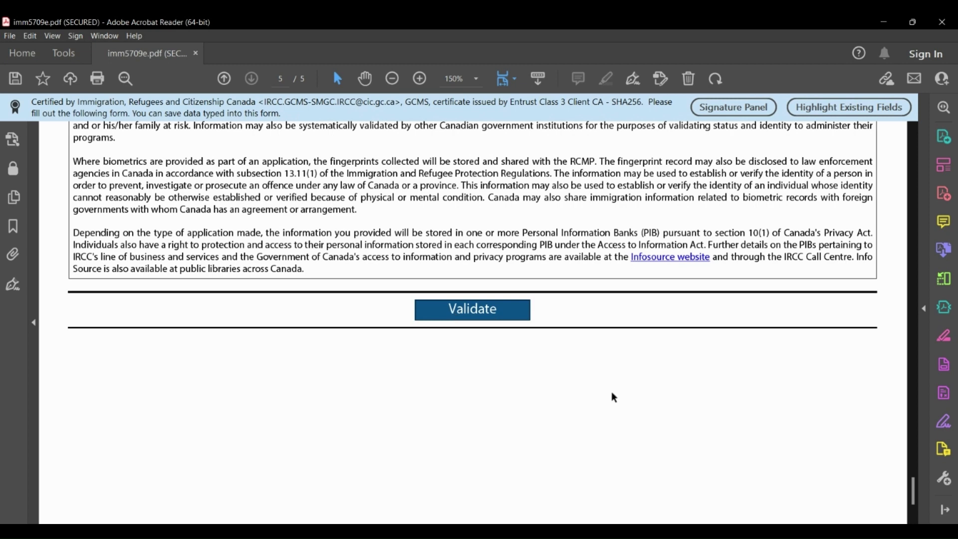
{"action": "scroll", "coordinate": [614, 398], "scroll_direction": "down", "scroll_amount": 3}
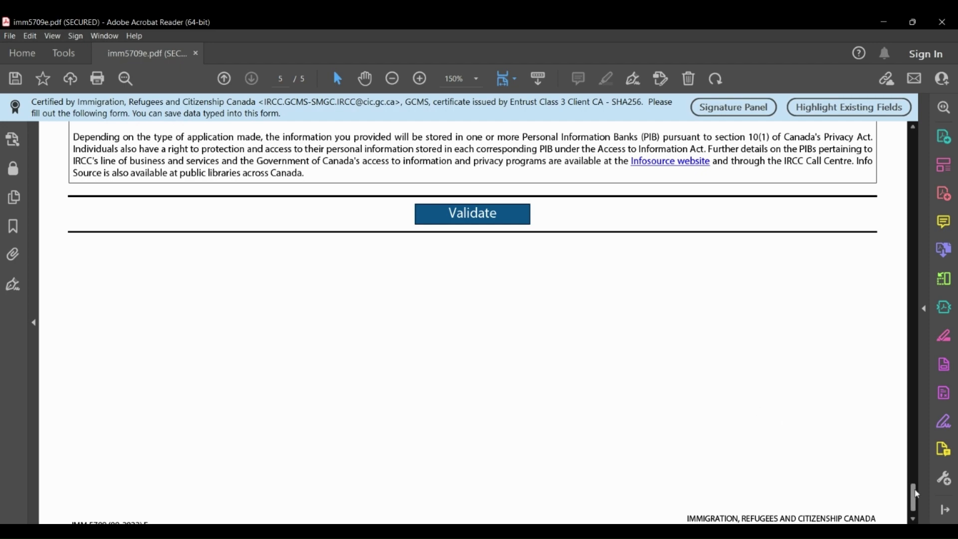
{"action": "mouse_move", "coordinate": [915, 495]}
{"action": "left_mouse_down"}
{"action": "mouse_move", "coordinate": [920, 326]}
{"action": "mouse_move", "coordinate": [906, 288]}
{"action": "mouse_move", "coordinate": [897, 345]}
{"action": "left_mouse_up"}
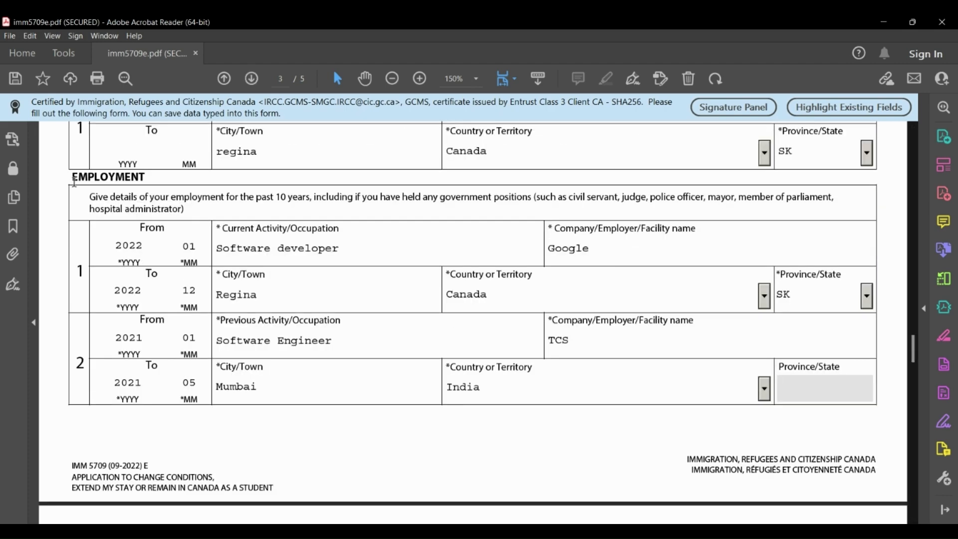
{"action": "scroll", "coordinate": [316, 385], "scroll_direction": "down", "scroll_amount": 6}
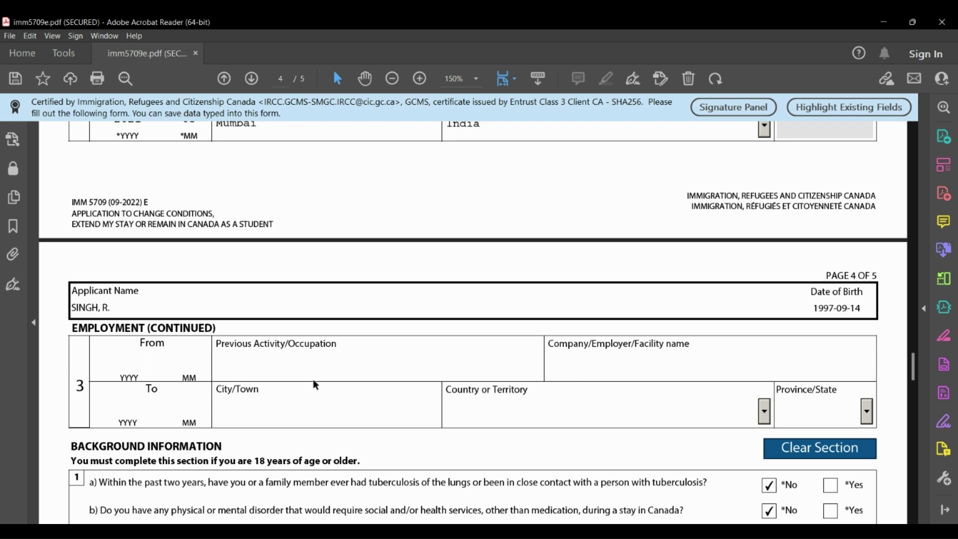
{"action": "scroll", "coordinate": [314, 381], "scroll_direction": "up", "scroll_amount": 5}
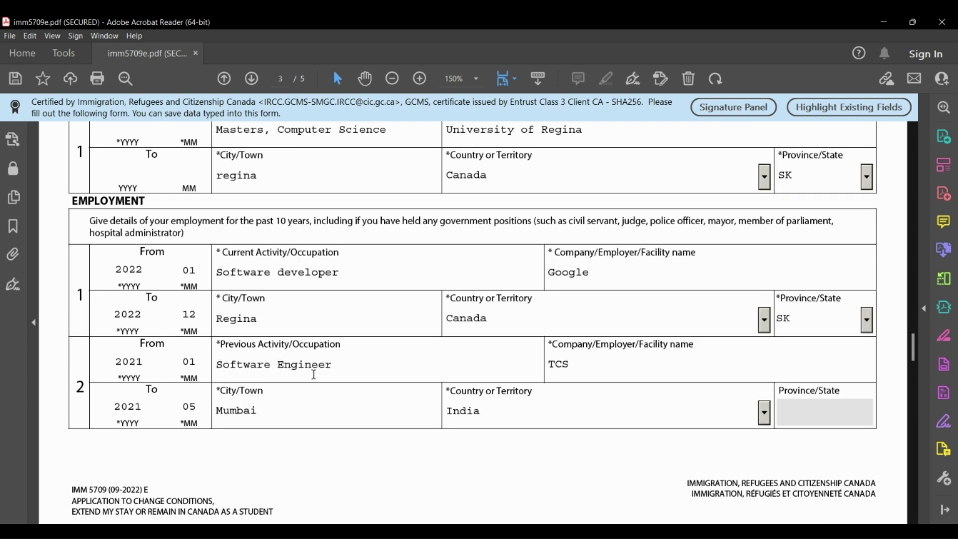